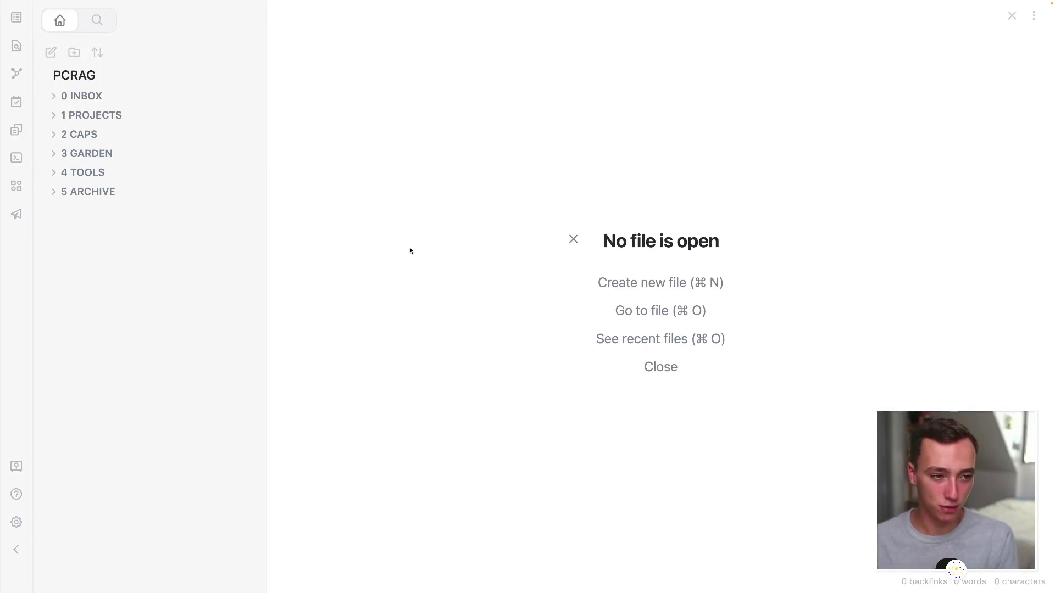
# - Expand 1 PROJECTS and Incubateur, then scroll through the Mes idées de projets note
pyautogui.moveTo(146, 110)
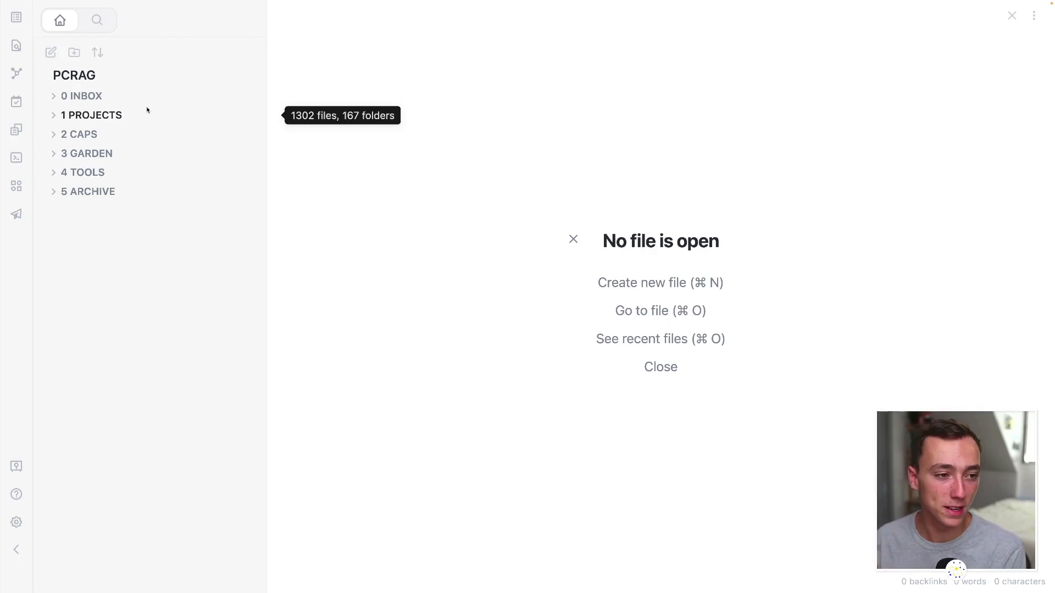
pyautogui.click(147, 111)
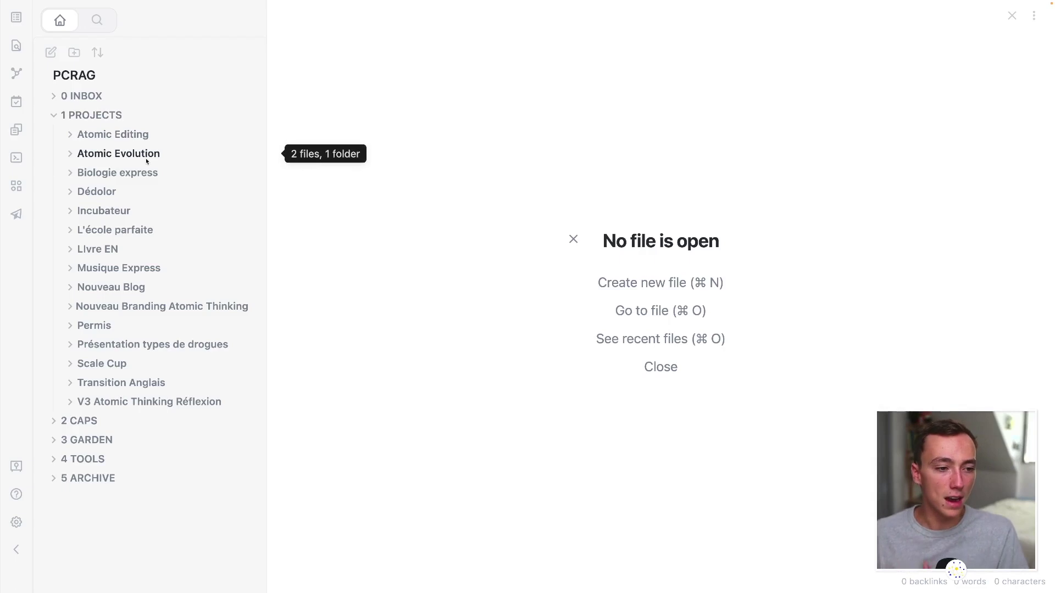
pyautogui.click(131, 211)
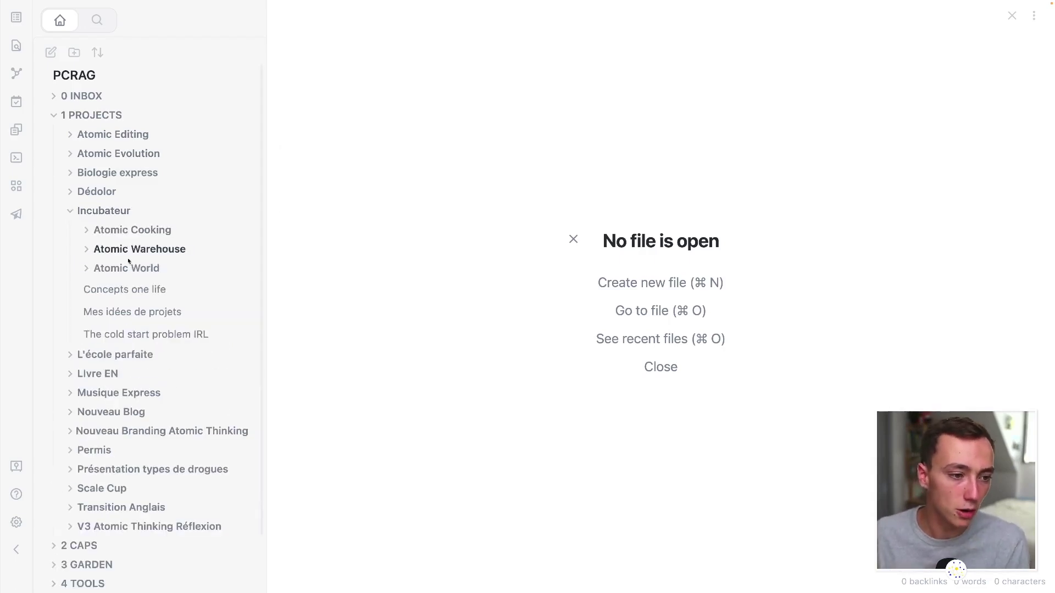
pyautogui.click(132, 311)
pyautogui.scroll(-18, 624, 236)
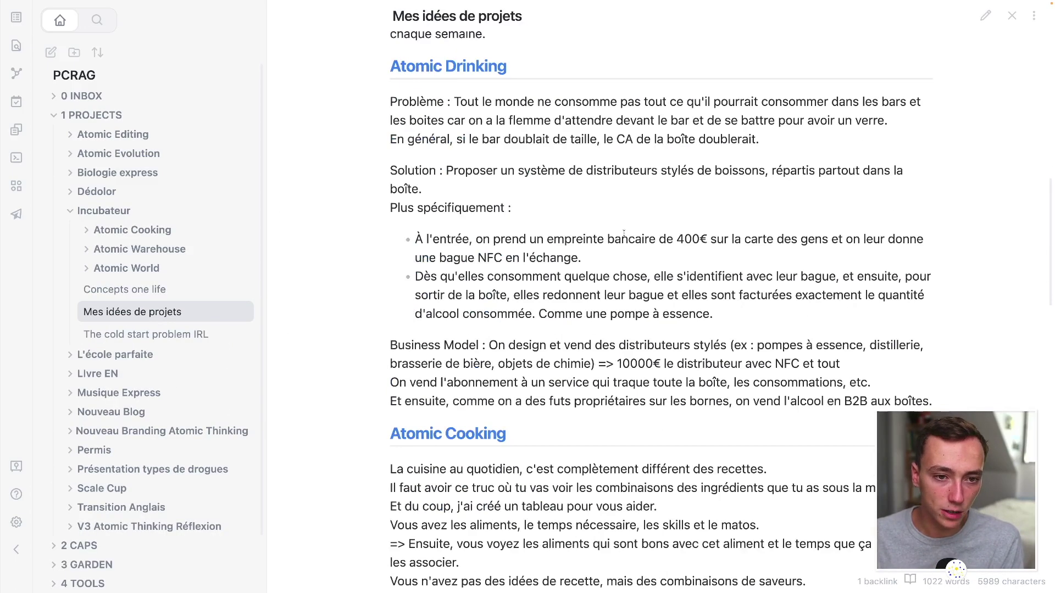
pyautogui.scroll(-10, 616, 214)
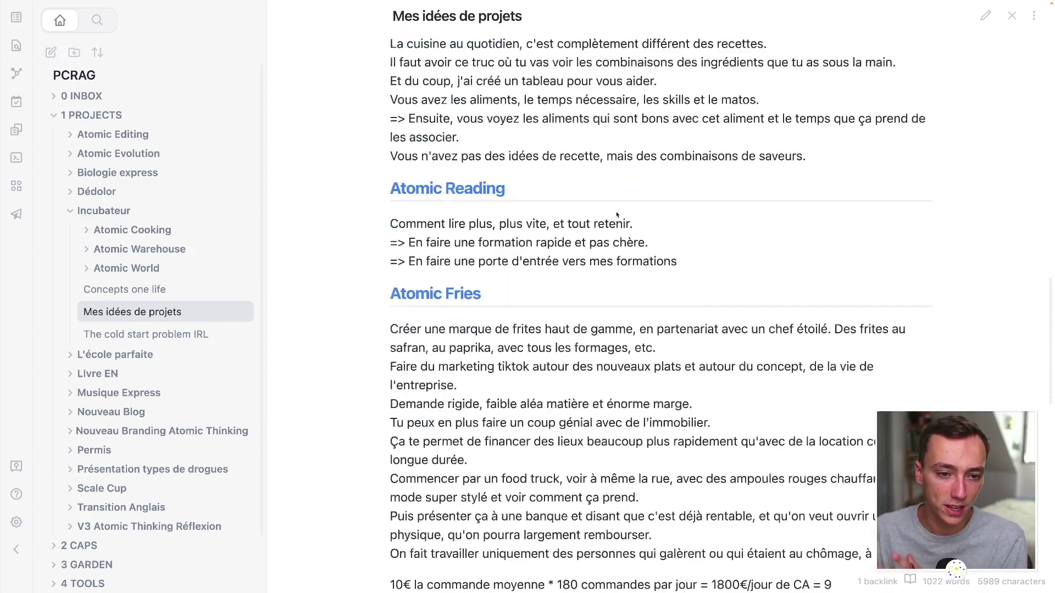
# - Close Mes idées de projets and collapse the Incubateur and 1 PROJECTS folders
pyautogui.click(1011, 15)
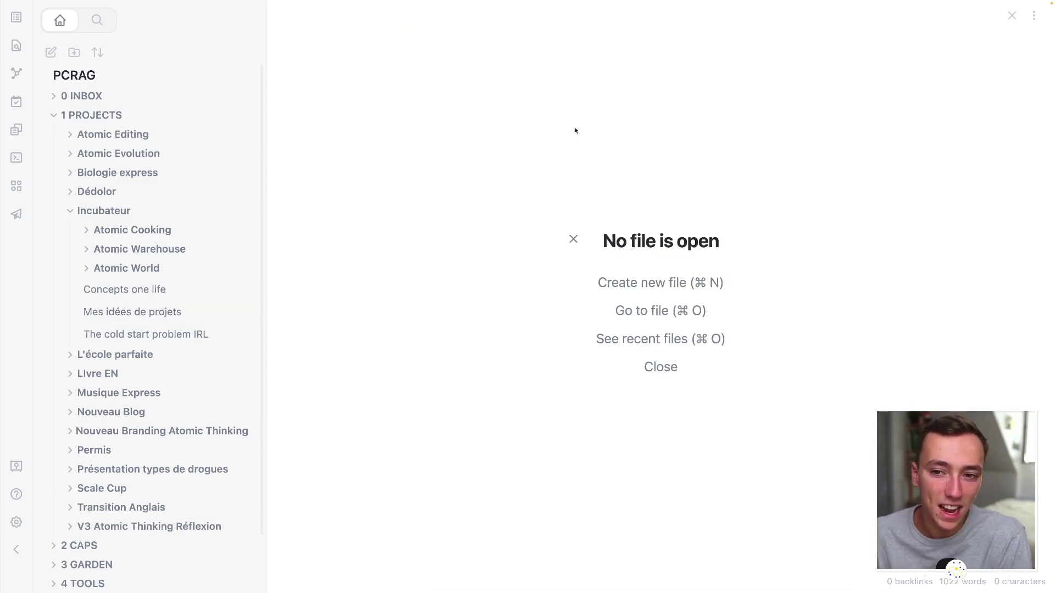
pyautogui.click(156, 208)
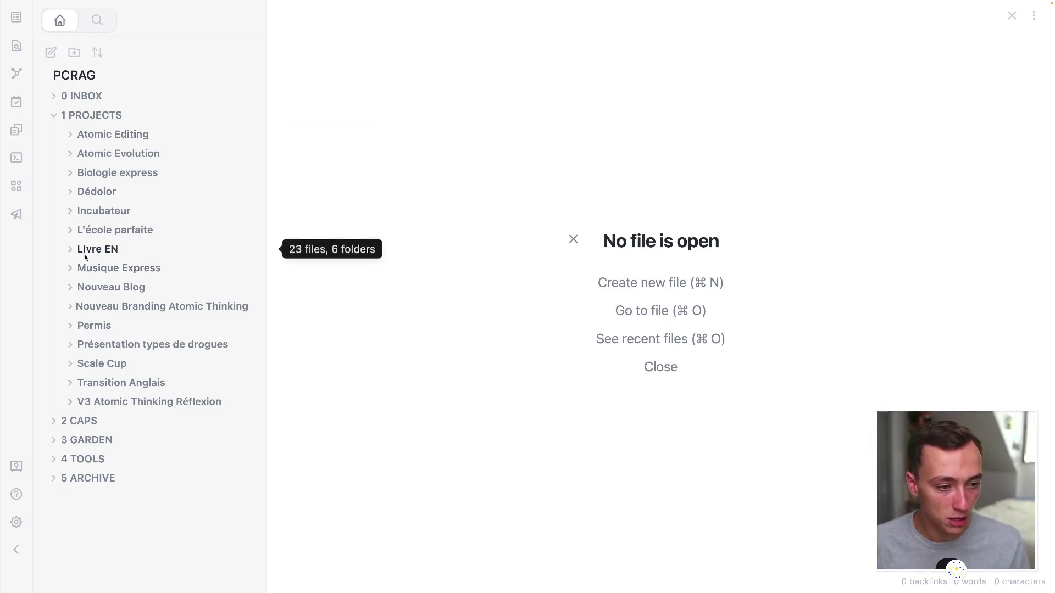
pyautogui.moveTo(108, 252)
pyautogui.mouseDown()
pyautogui.moveTo(77, 476)
pyautogui.moveTo(91, 251)
pyautogui.mouseUp()
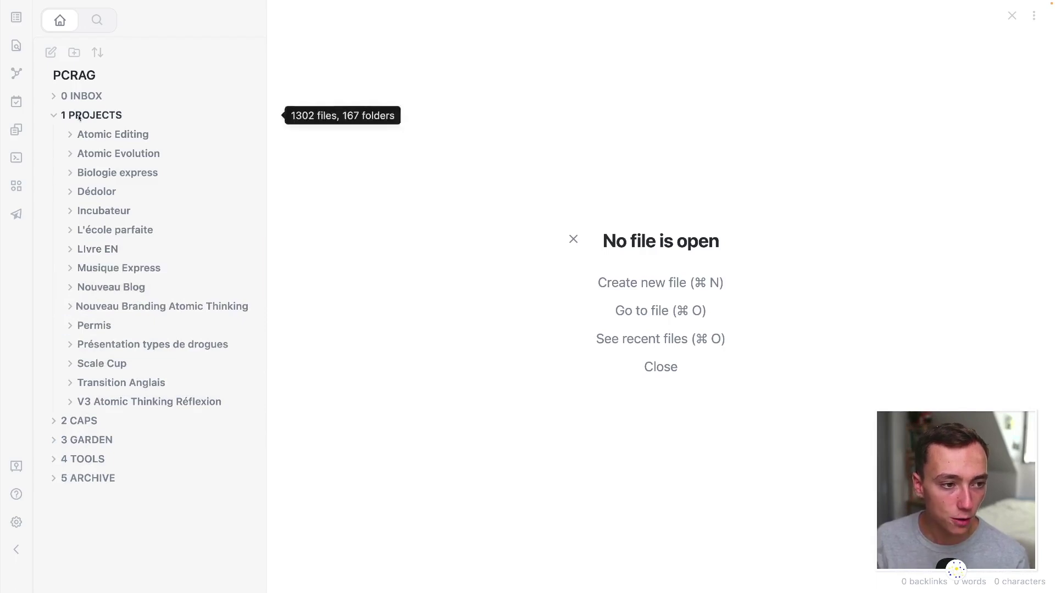
pyautogui.click(88, 116)
# - Expand 2 CAPS and toggle Life Phases, then collapse 2 CAPS and reopen 1 PROJECTS
pyautogui.click(86, 134)
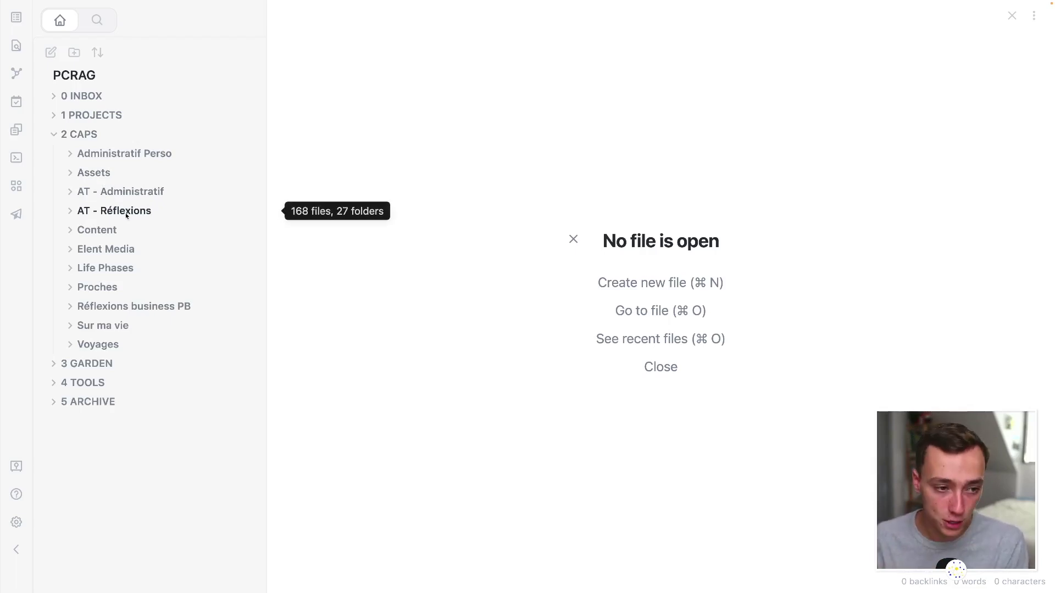
pyautogui.click(104, 268)
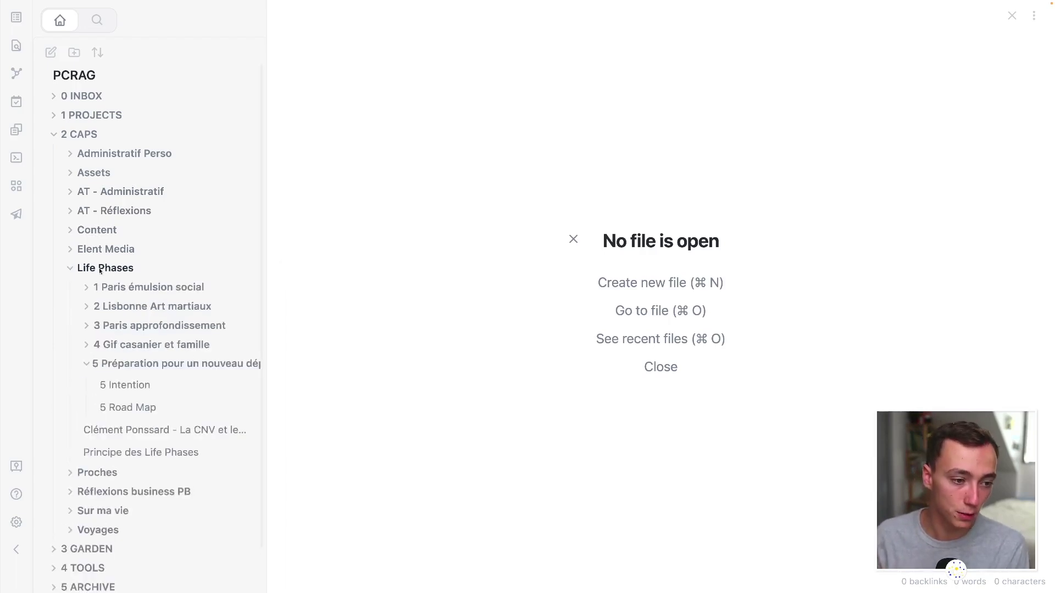
pyautogui.click(100, 269)
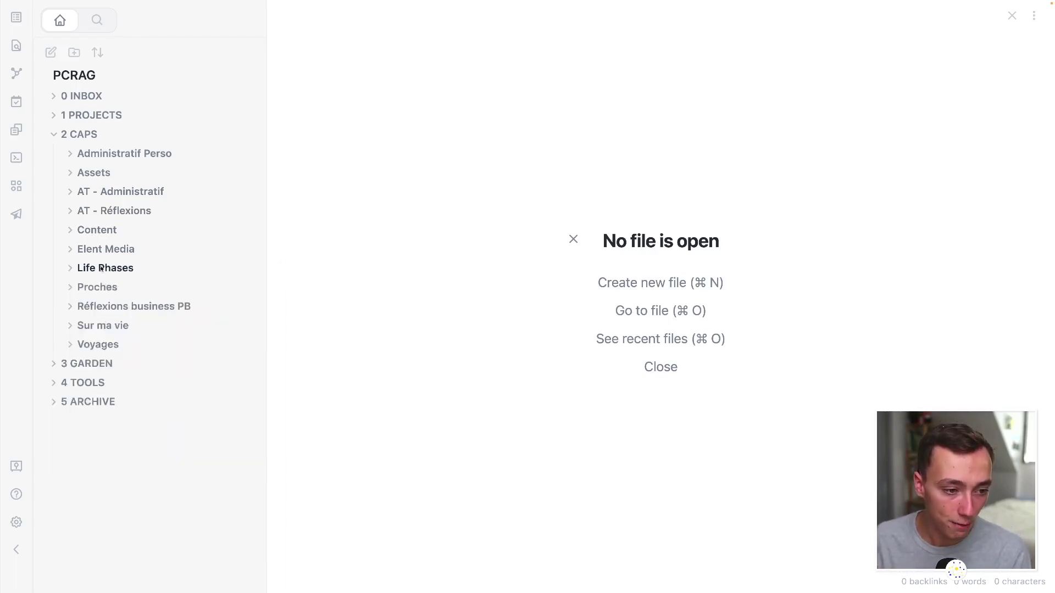
pyautogui.click(98, 134)
pyautogui.click(100, 116)
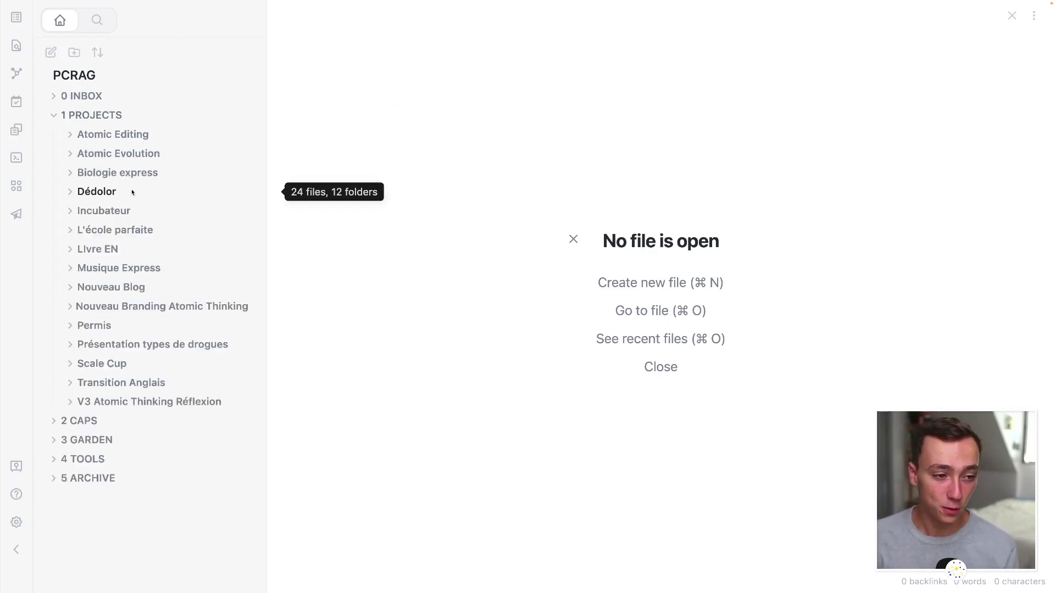
# - Expand Dédolor and read its sales-page structure and Publicités Dédolor notes
pyautogui.click(124, 249)
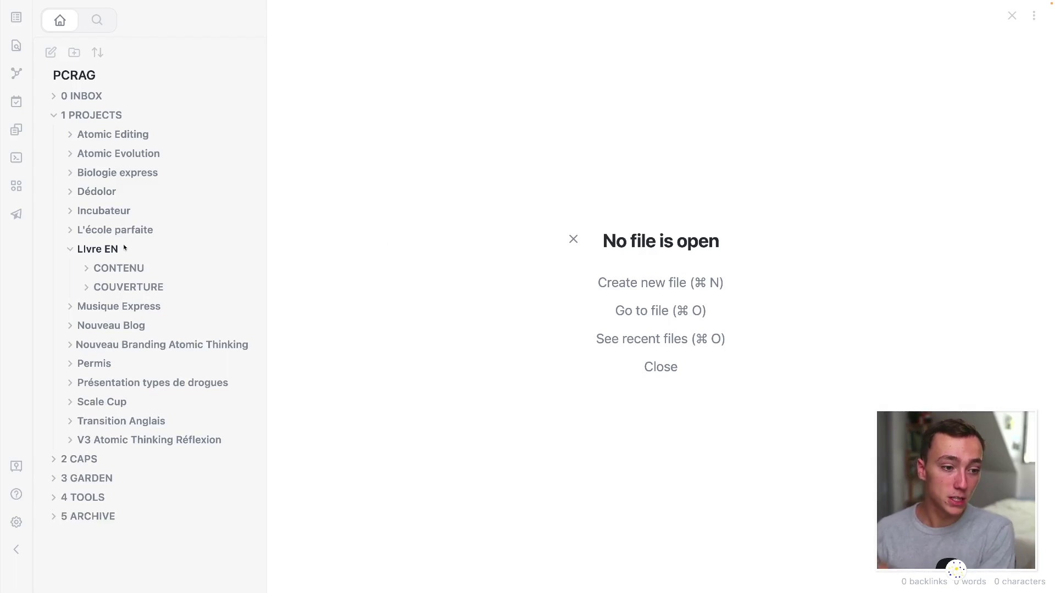
pyautogui.click(124, 248)
pyautogui.click(113, 194)
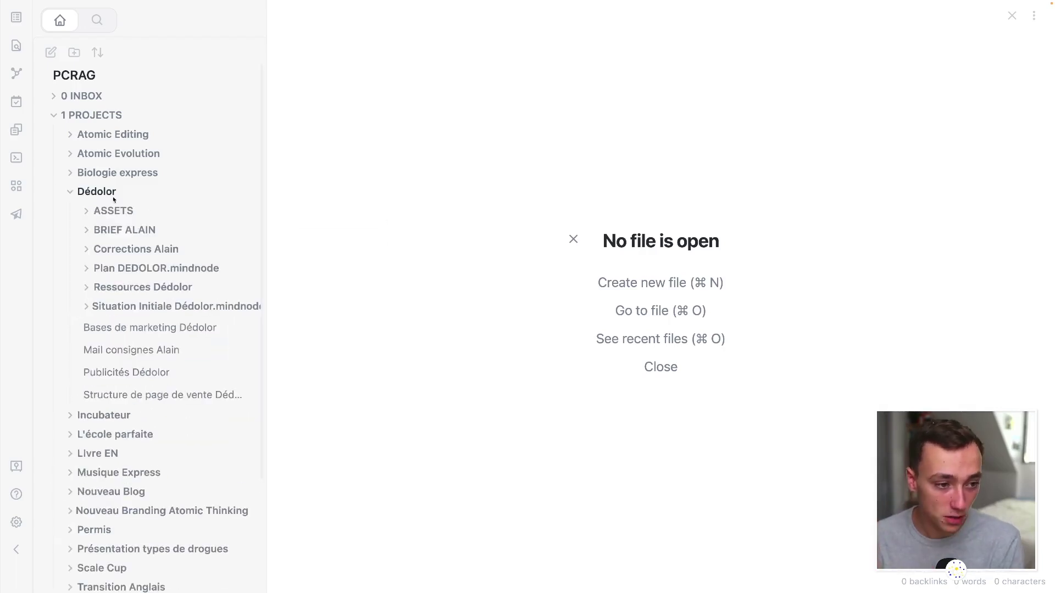
pyautogui.click(122, 393)
pyautogui.click(222, 370)
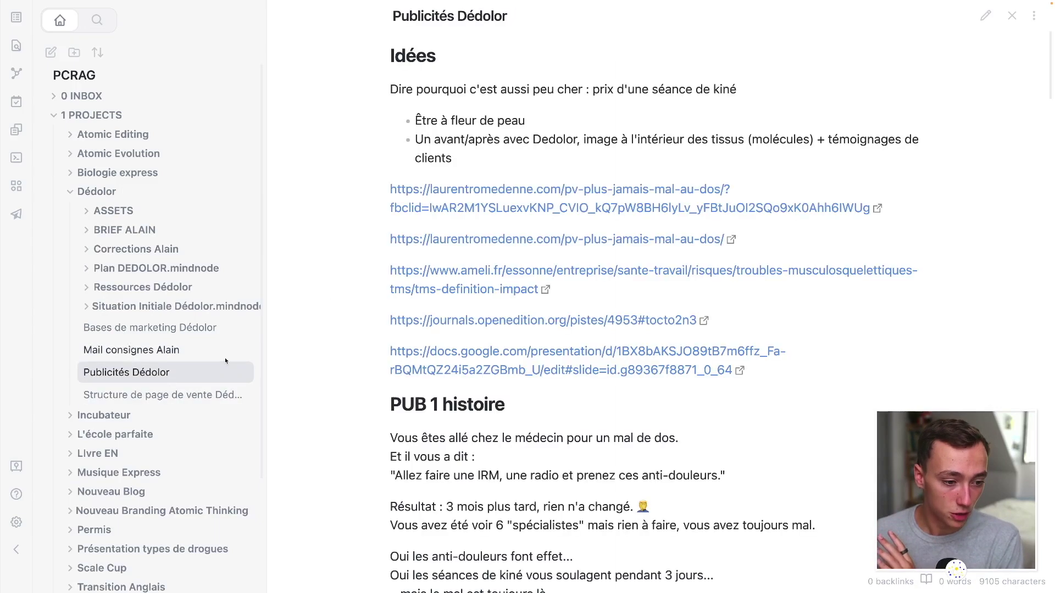
pyautogui.scroll(-2, 472, 189)
pyautogui.scroll(-15, 473, 189)
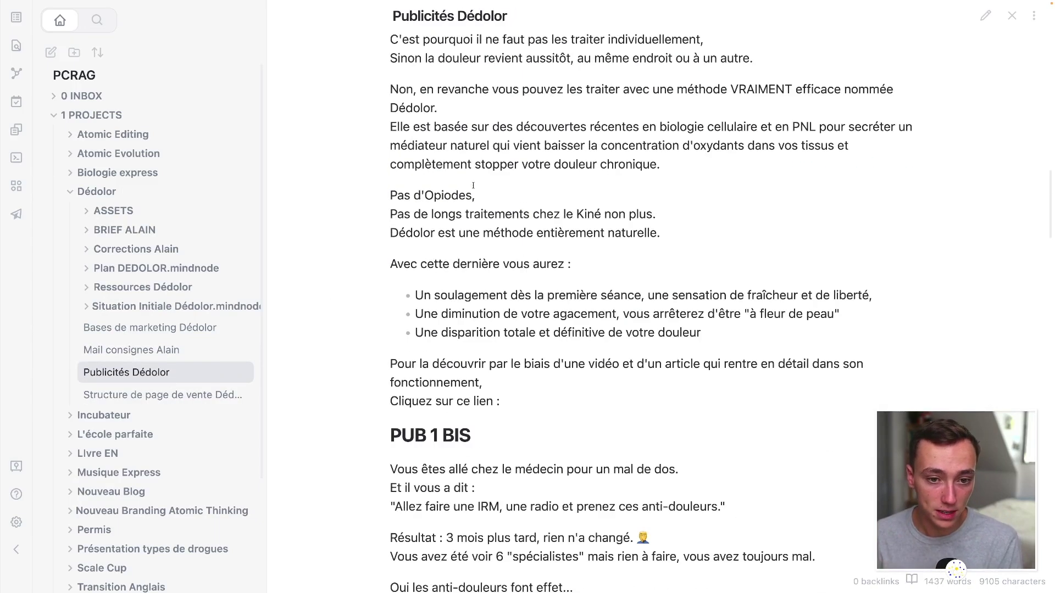
# - Read the mail instructions and Bases de marketing Dédolor notes, then close the tab
pyautogui.click(132, 350)
pyautogui.scroll(-10, 523, 269)
pyautogui.scroll(-10, 522, 269)
pyautogui.click(150, 327)
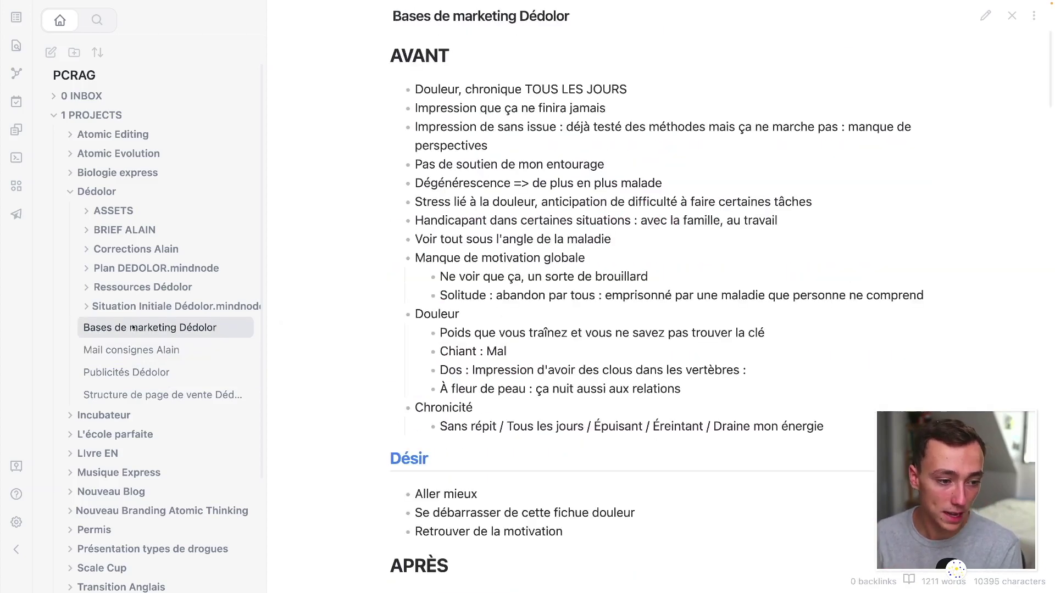
pyautogui.scroll(-3, 617, 300)
pyautogui.scroll(-20, 617, 300)
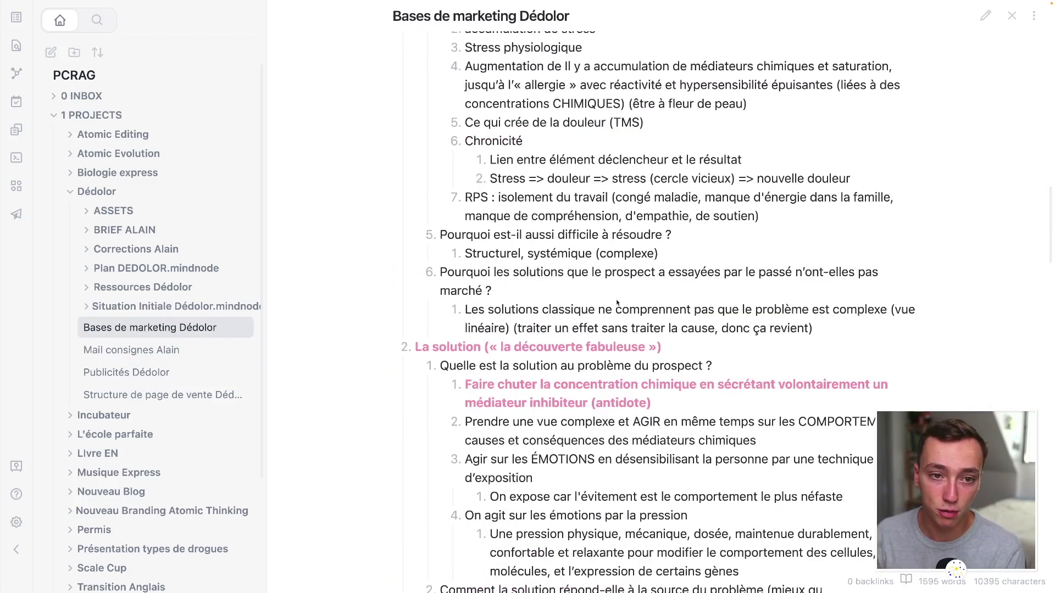
pyautogui.scroll(20, 797, 235)
pyautogui.click(1011, 17)
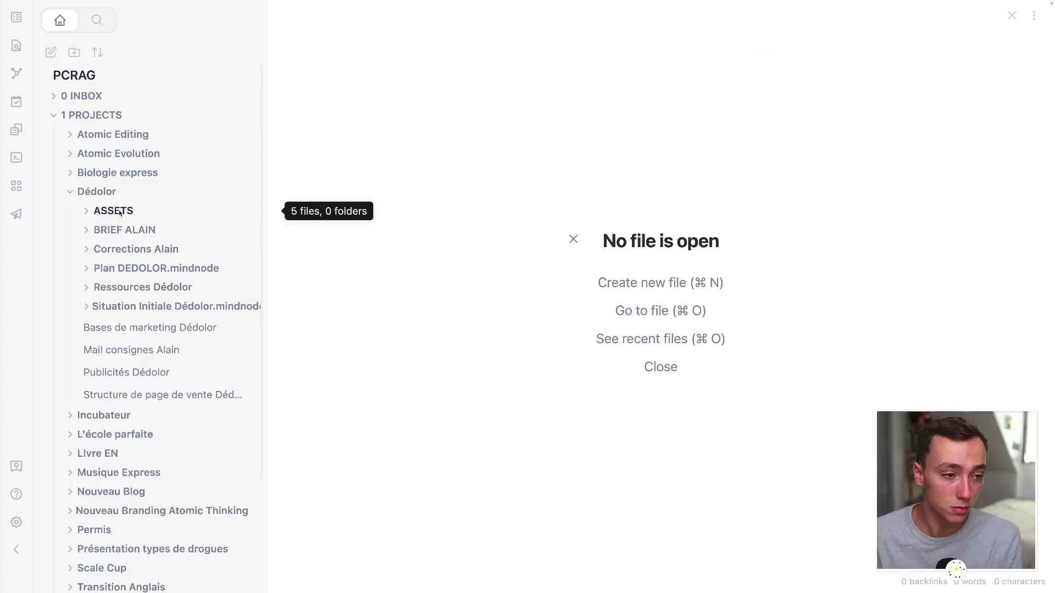
# - Expand ASSETS and preview the FAVICON, FOND DÉGRADÉ and LOGO FULL images, then close
pyautogui.click(120, 213)
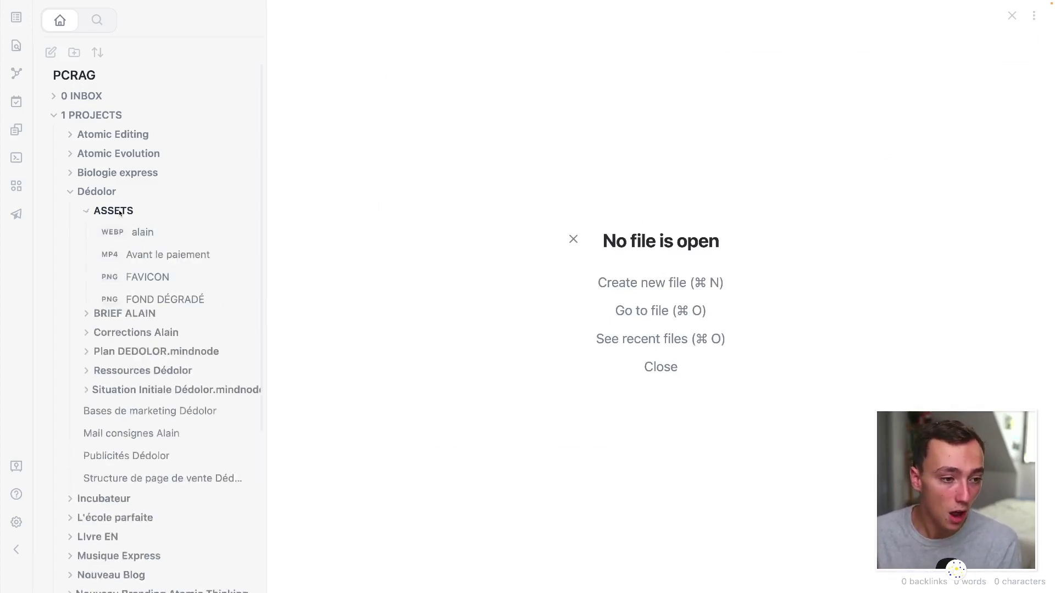
pyautogui.click(167, 278)
pyautogui.click(164, 300)
pyautogui.click(159, 323)
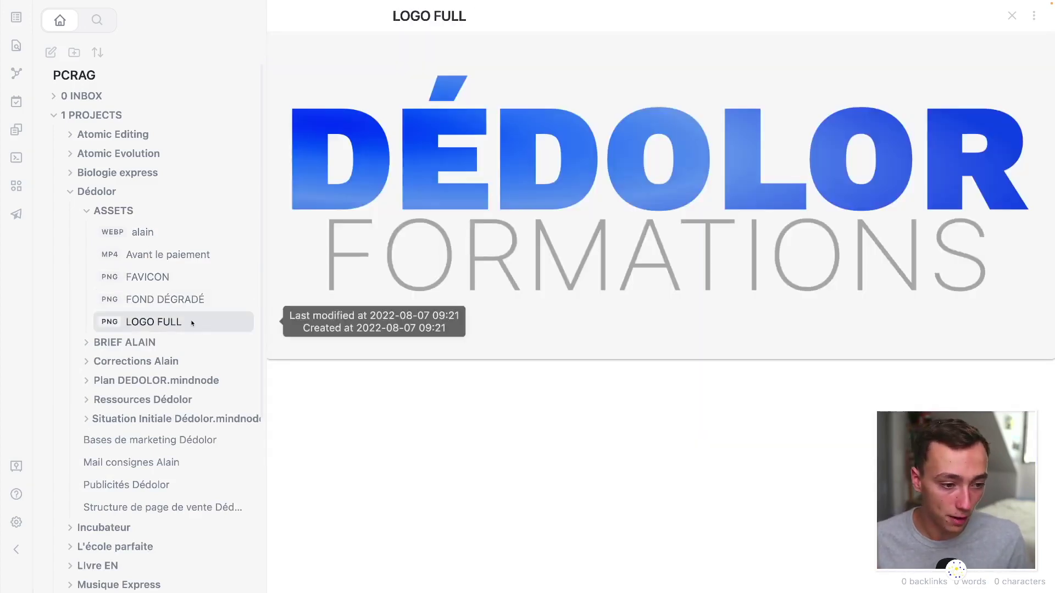
pyautogui.click(1011, 17)
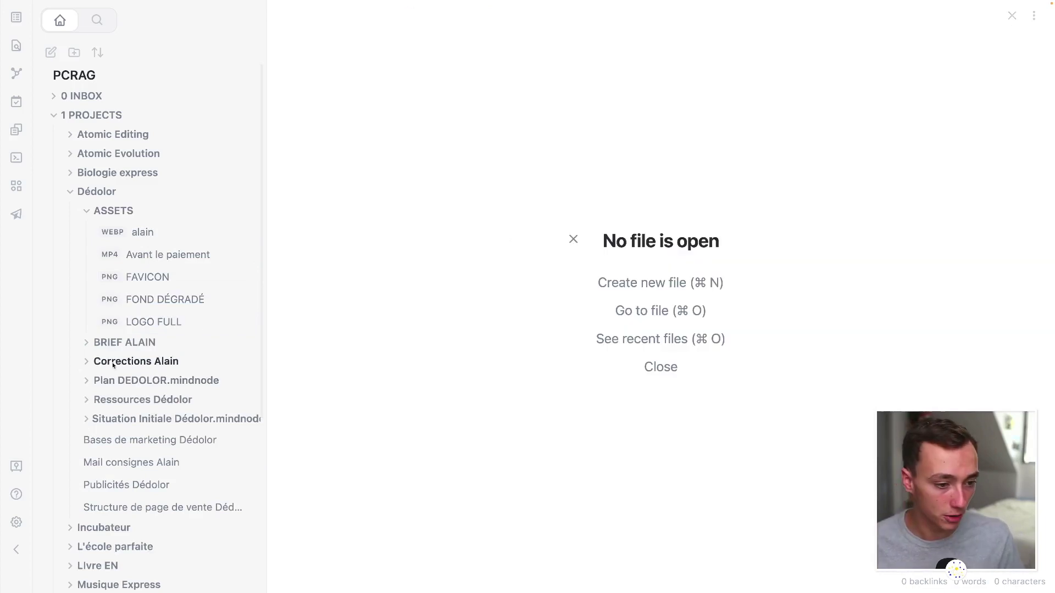
# - Collapse Dédolor, view the Biologie express scan 2022-08-02 08.59.31, then collapse its folders
pyautogui.click(96, 191)
pyautogui.click(117, 172)
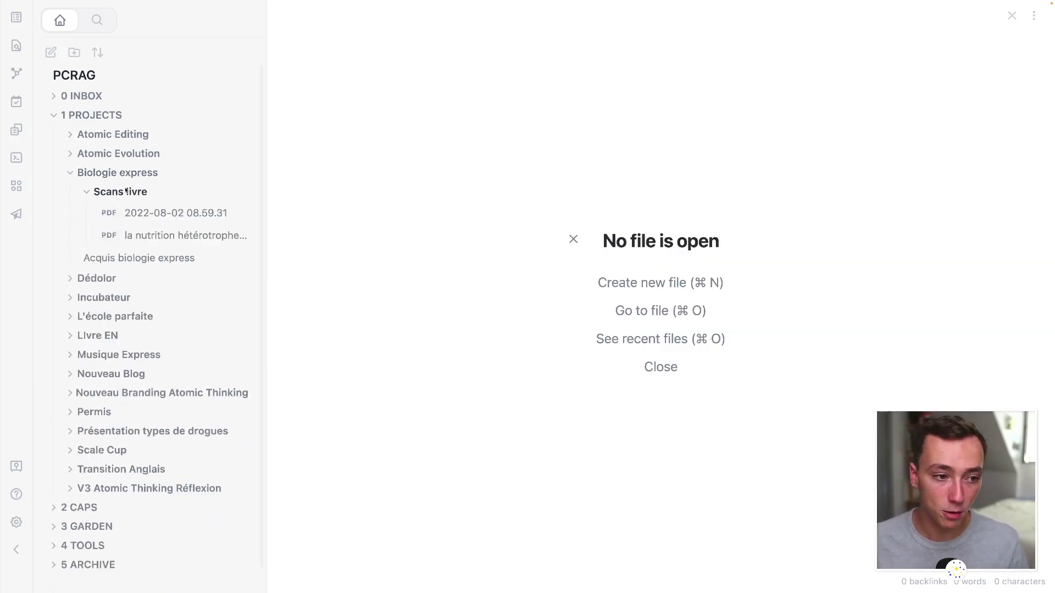
pyautogui.click(164, 213)
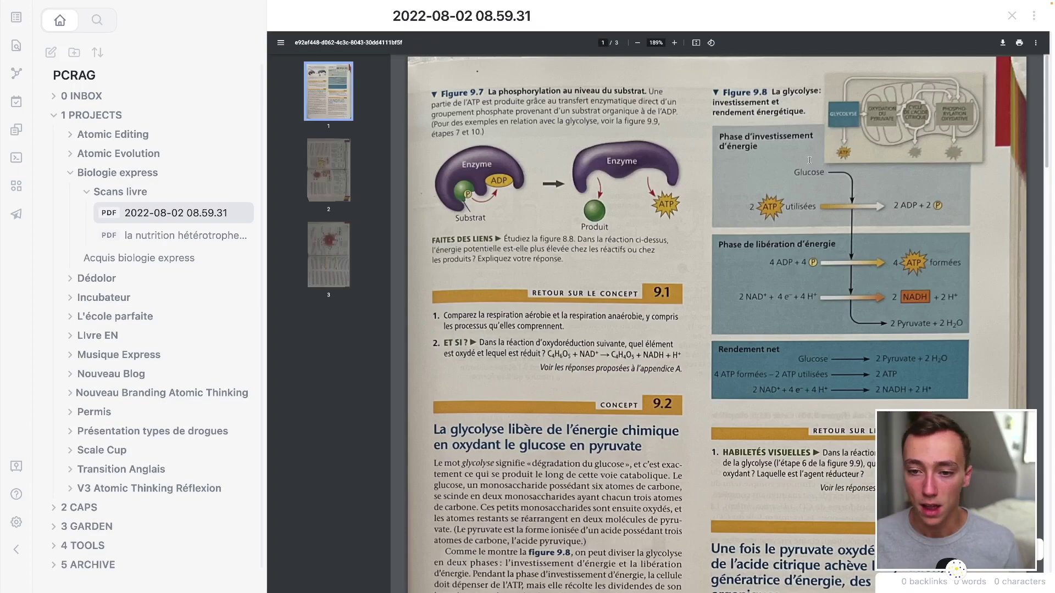
pyautogui.scroll(-10, 808, 145)
pyautogui.scroll(-15, 807, 145)
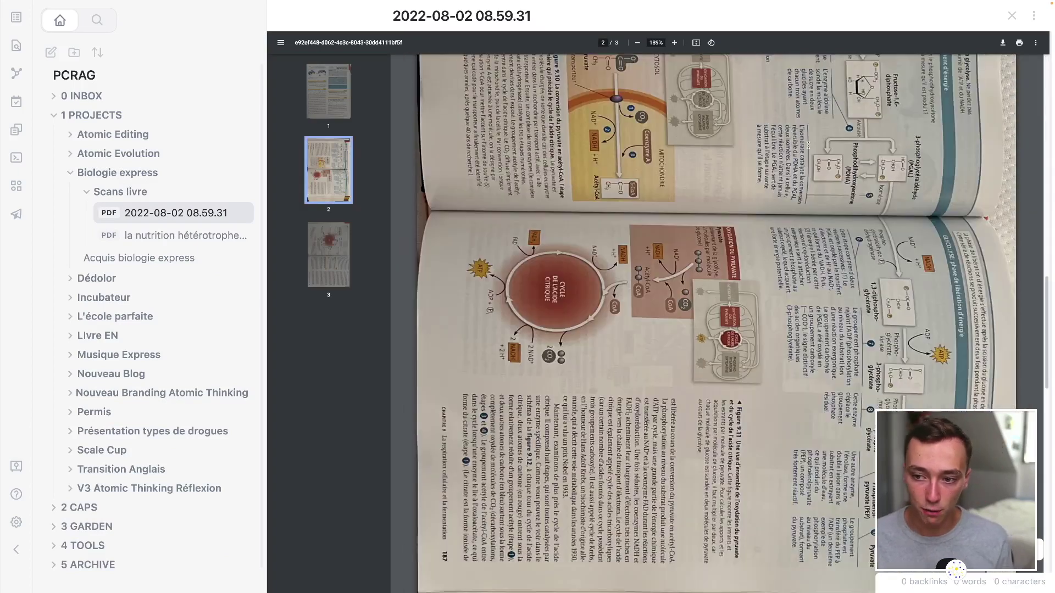
pyautogui.scroll(-5, 808, 144)
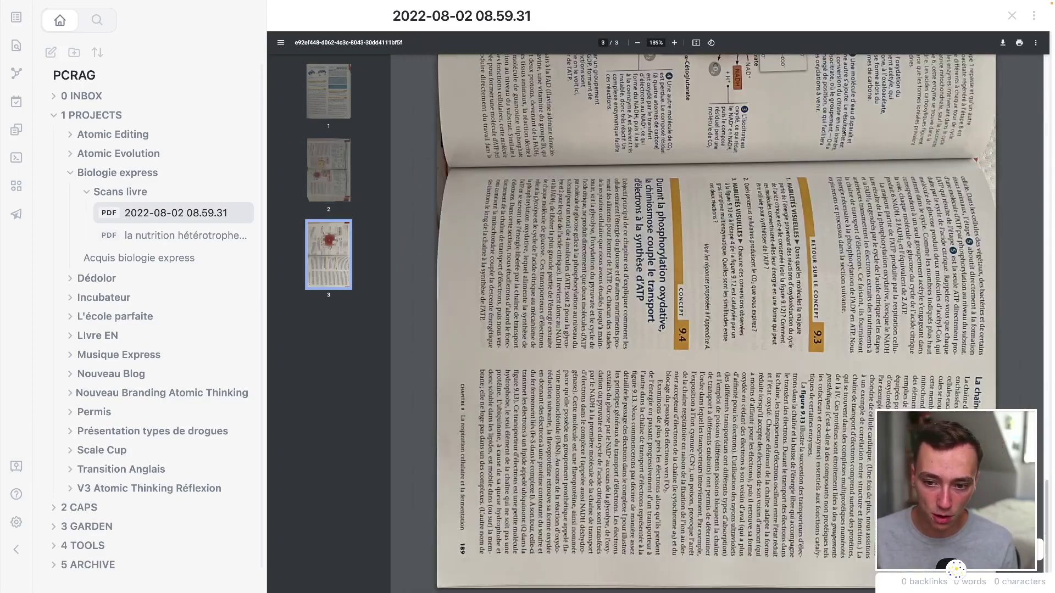
pyautogui.click(1012, 15)
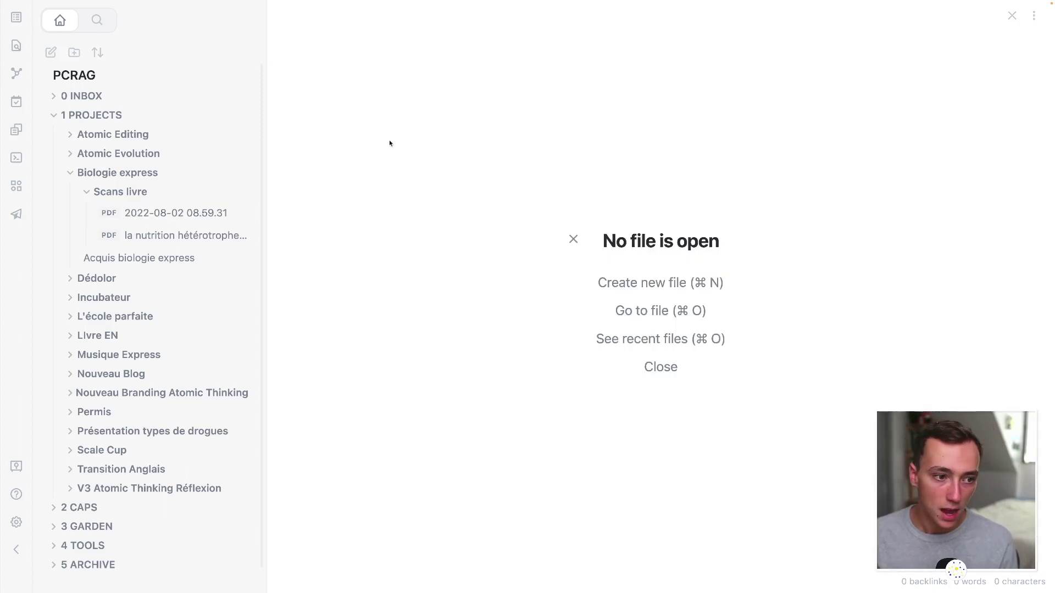
pyautogui.click(183, 189)
pyautogui.click(184, 173)
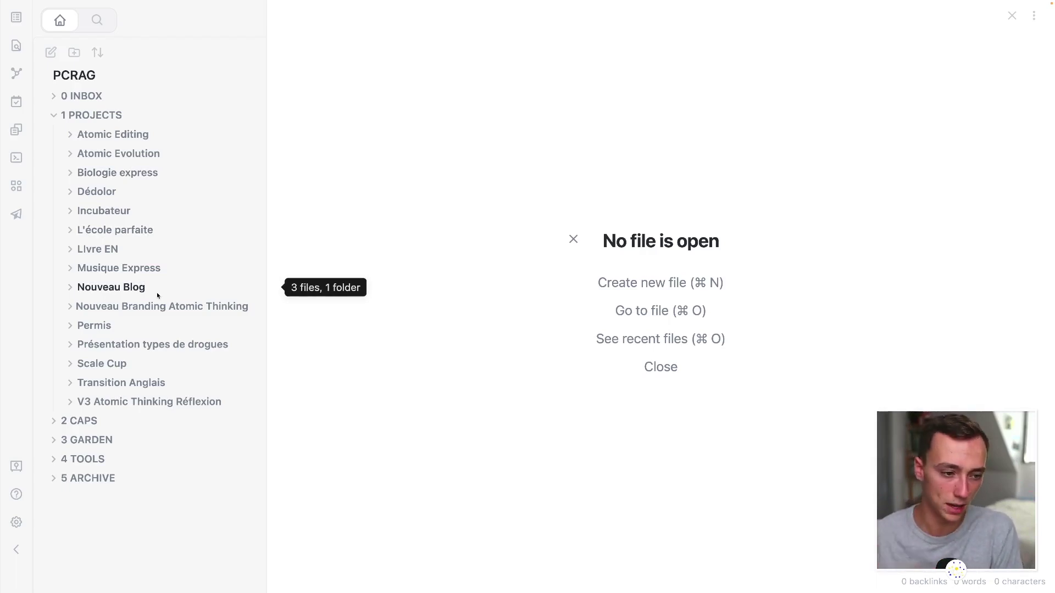
# - Expand V3 Atomic Thinking Réflexion and open the Road Map V3 Atomic Thinking note
pyautogui.click(149, 401)
pyautogui.scroll(-5, 178, 259)
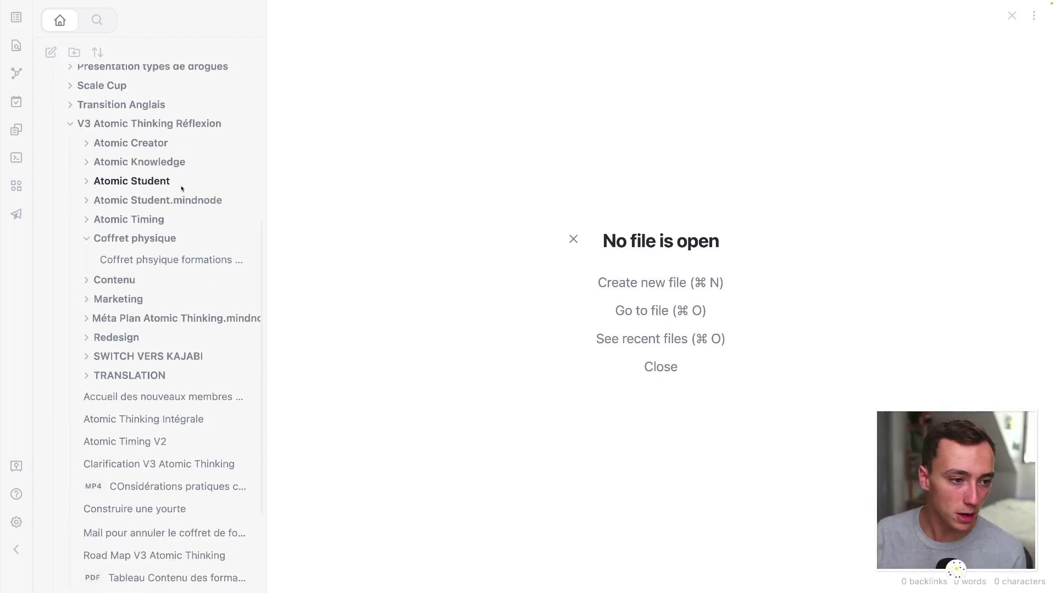
pyautogui.scroll(-3, 178, 329)
pyautogui.click(154, 448)
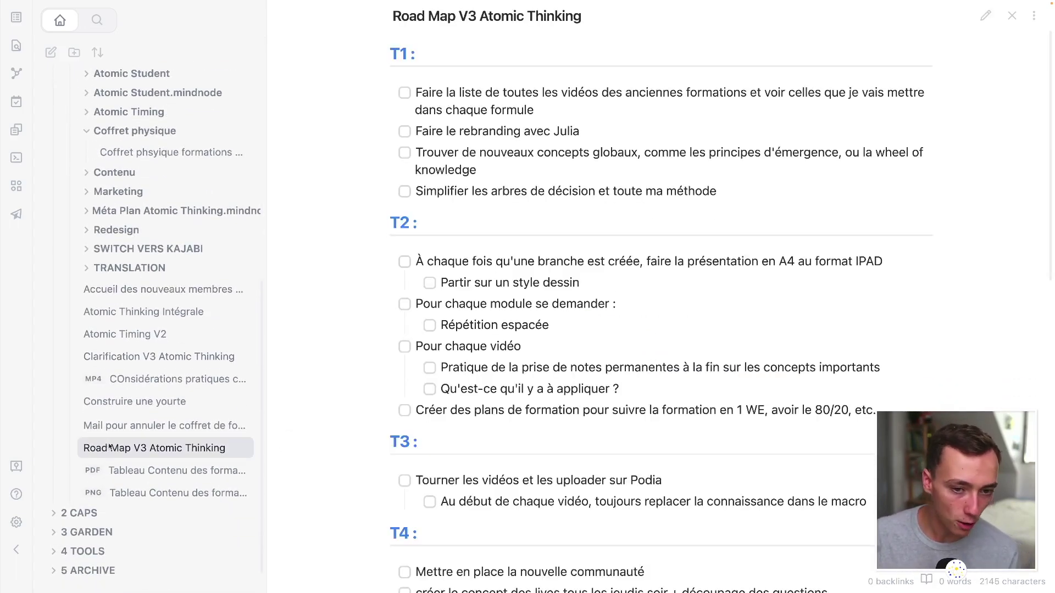
# - Tick and untick the first three T1 tasks, then close the road map note
pyautogui.click(404, 93)
pyautogui.click(405, 130)
pyautogui.click(404, 153)
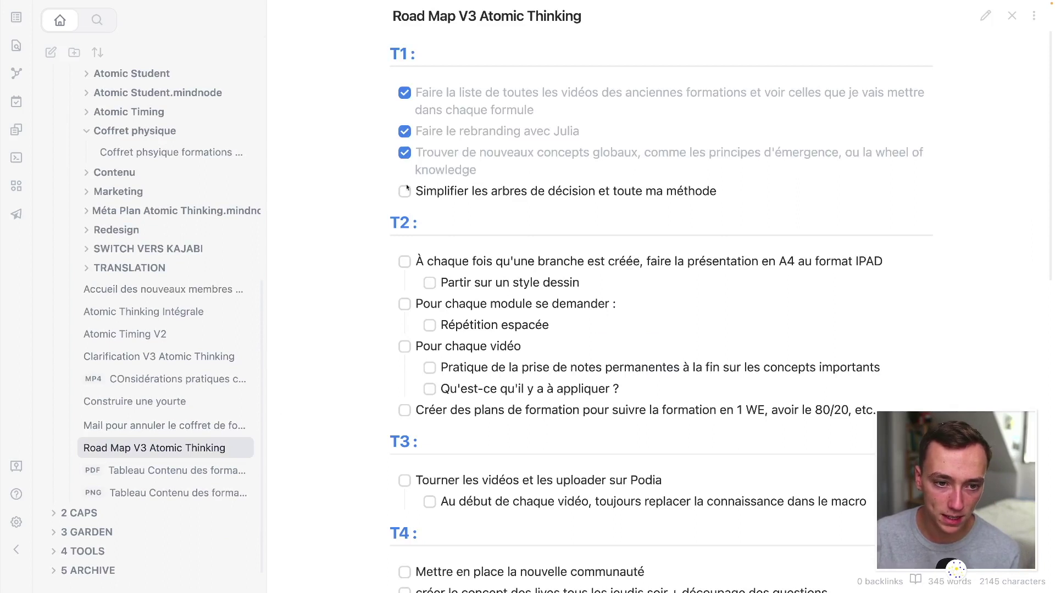
pyautogui.click(404, 152)
pyautogui.click(405, 131)
pyautogui.click(405, 92)
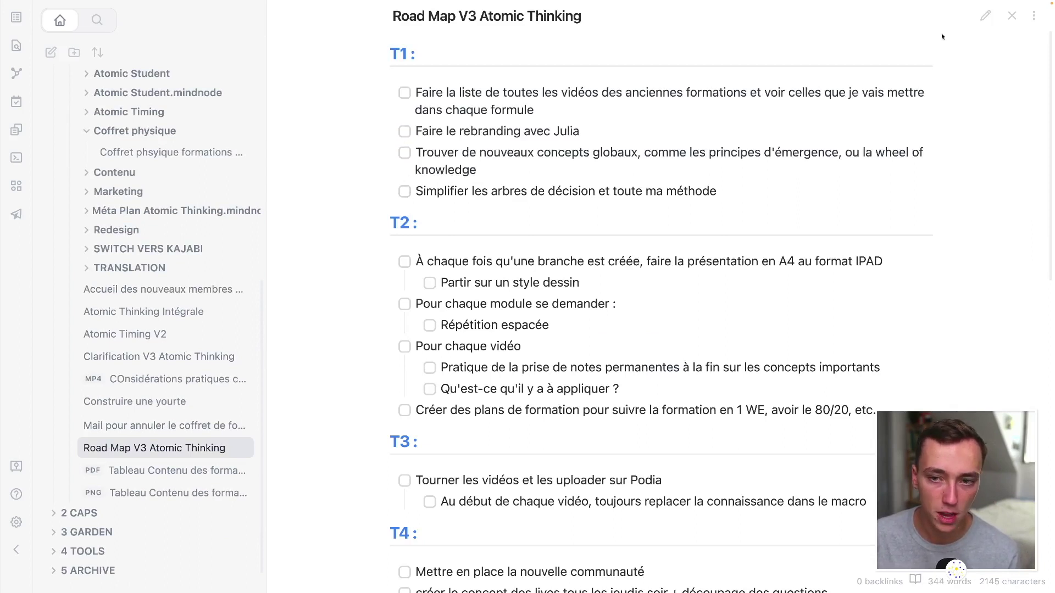
pyautogui.click(1011, 16)
pyautogui.scroll(10, 204, 183)
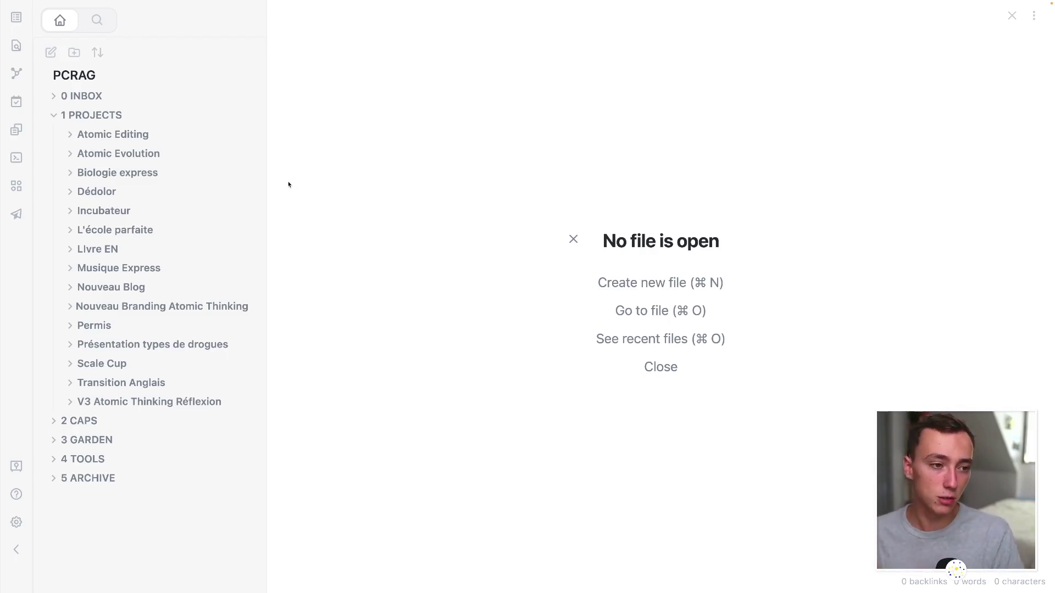
# - Switch to Finder and show the PCRAG folder, selecting then deselecting its items
pyautogui.press('super+Tab')
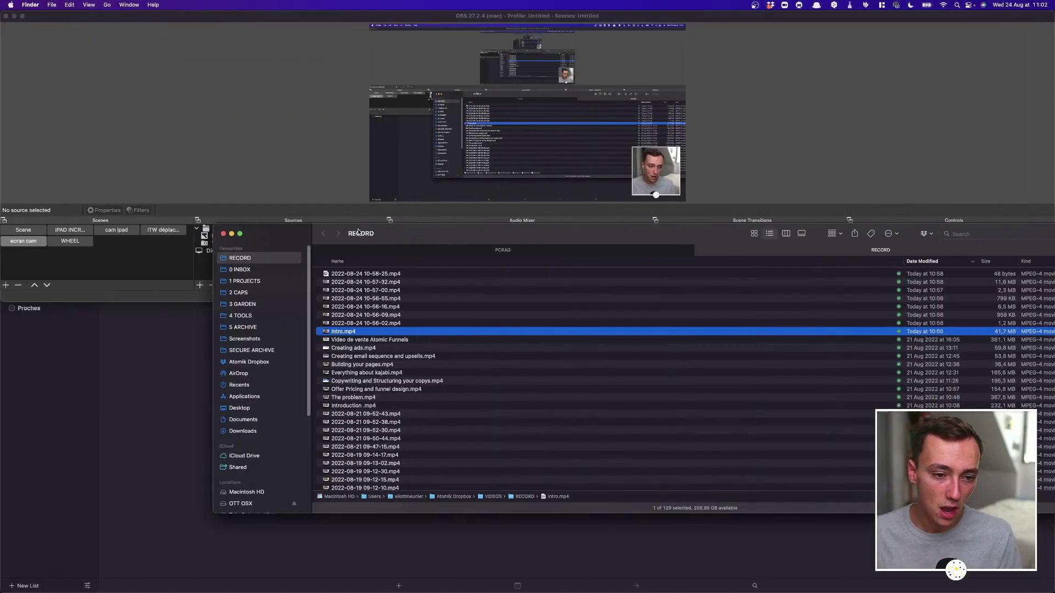
pyautogui.click(526, 249)
pyautogui.moveTo(379, 410); pyautogui.dragTo(418, 272)
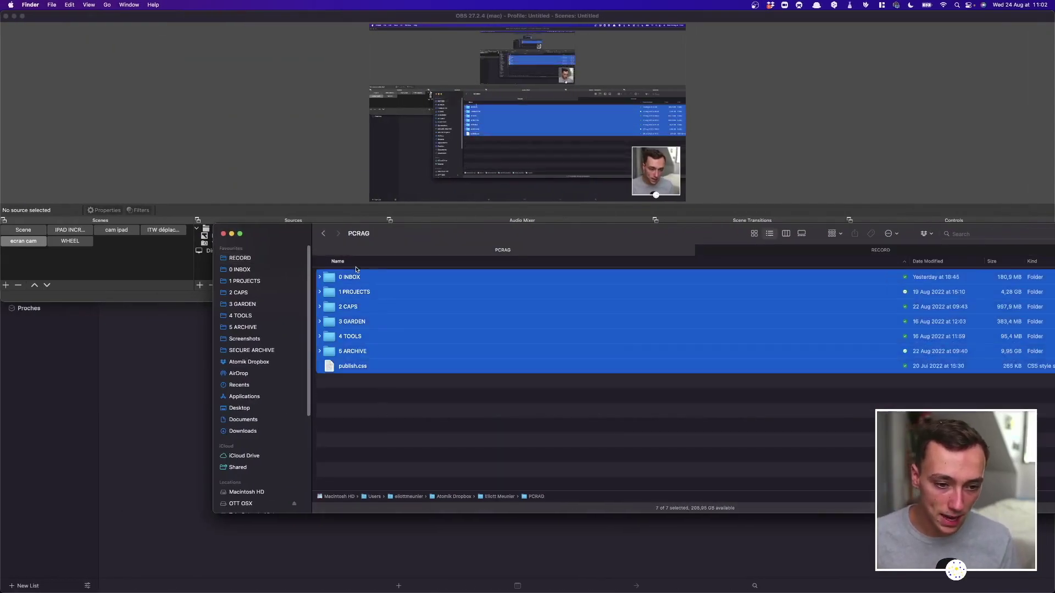
pyautogui.click(467, 462)
# - Make the Finder window full screen, select and deselect all items, and return to Obsidian
pyautogui.hotkey('ctrl', 'alt', 'Return')
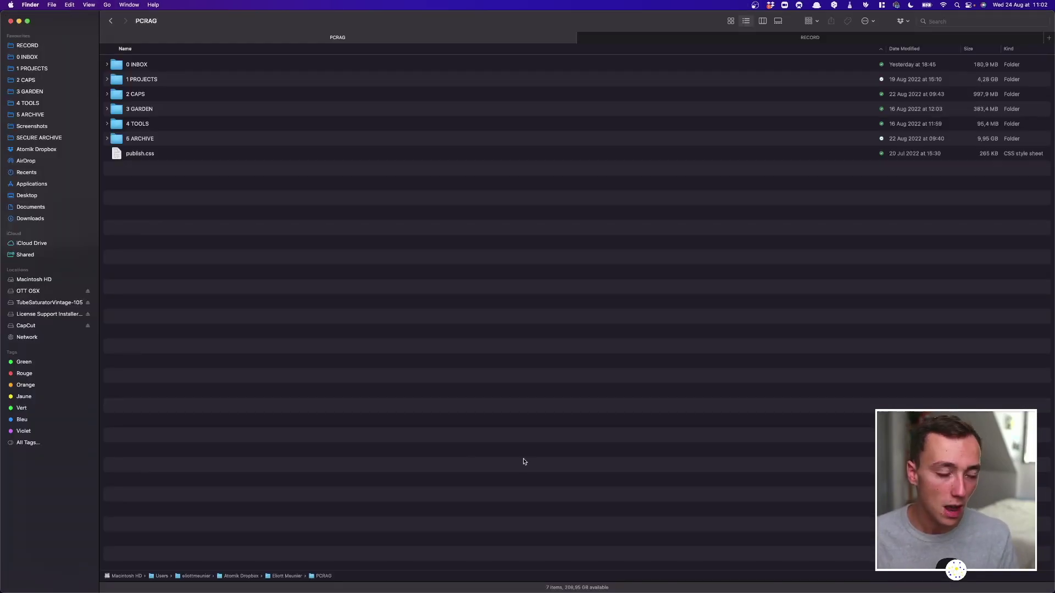
pyautogui.press('super+a')
pyautogui.click(331, 233)
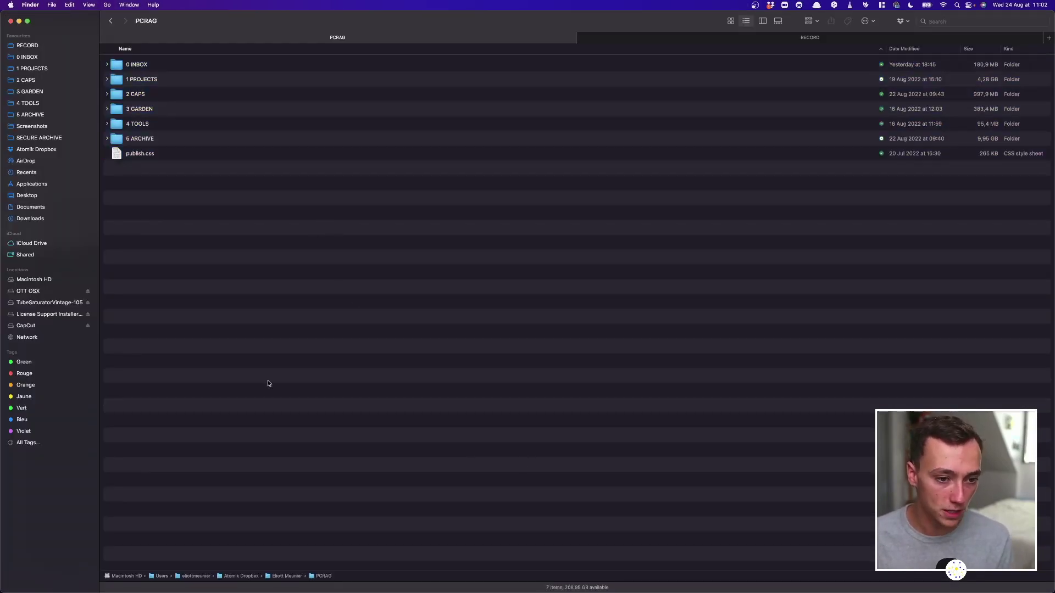
pyautogui.hotkey('ctrl', 'Right')
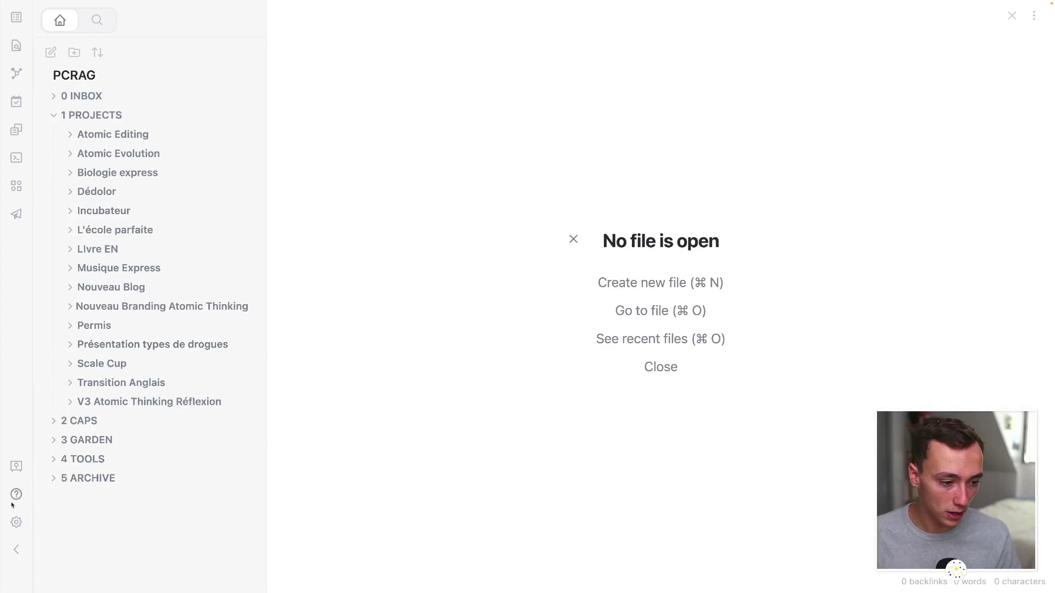
pyautogui.click(14, 466)
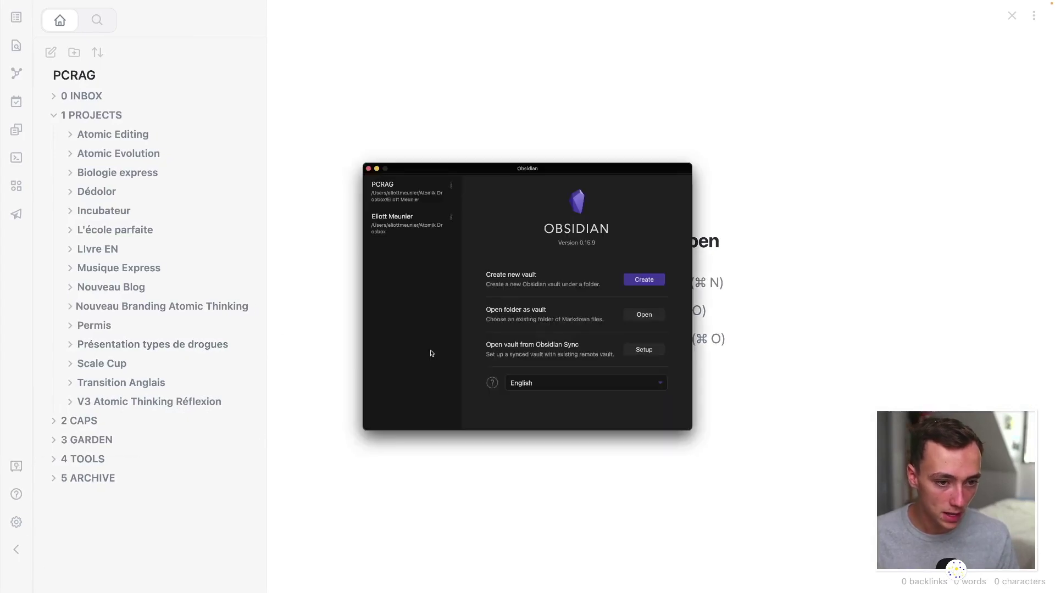
pyautogui.click(407, 201)
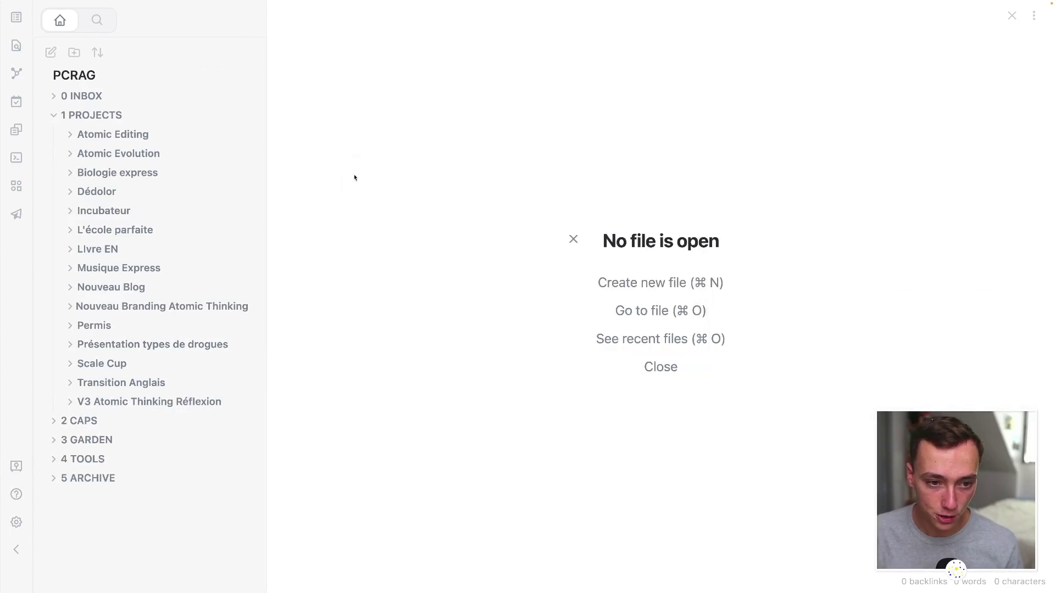
pyautogui.press('super+Tab')
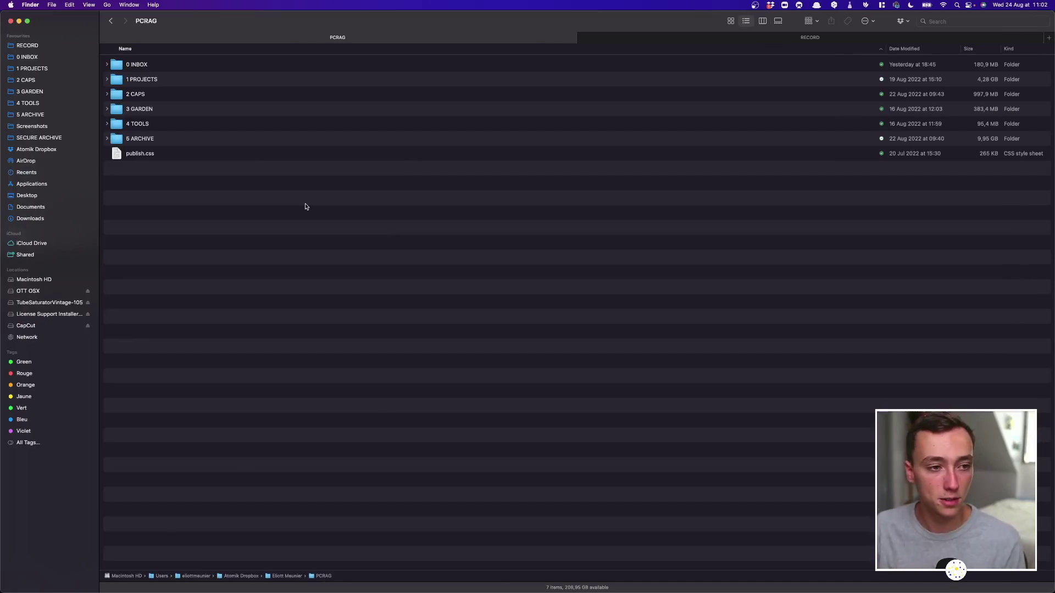
pyautogui.moveTo(302, 224); pyautogui.dragTo(226, 48)
pyautogui.click(224, 172)
pyautogui.rightClick(179, 126)
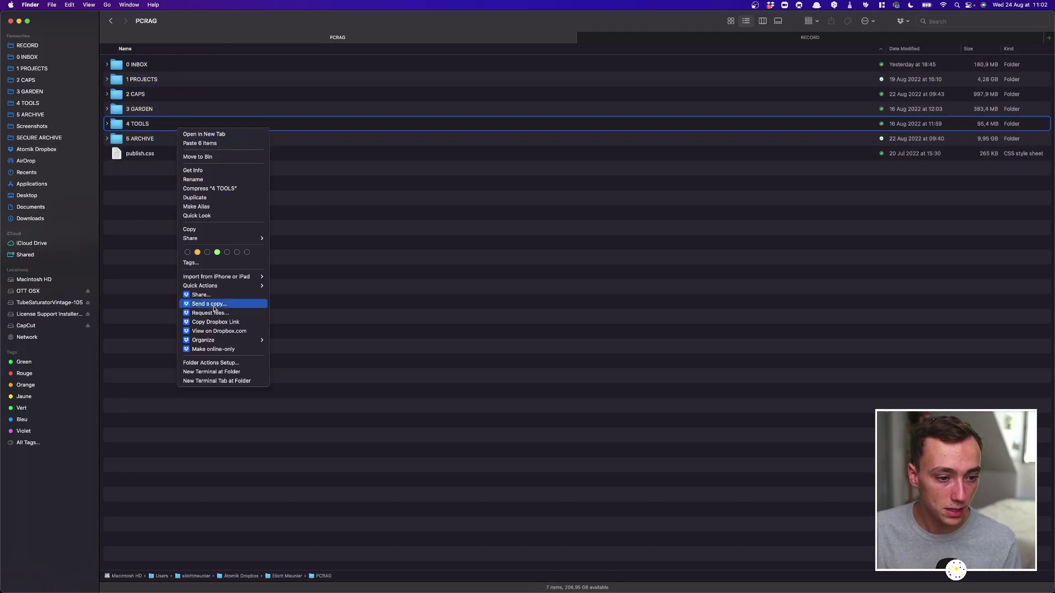
pyautogui.click(416, 298)
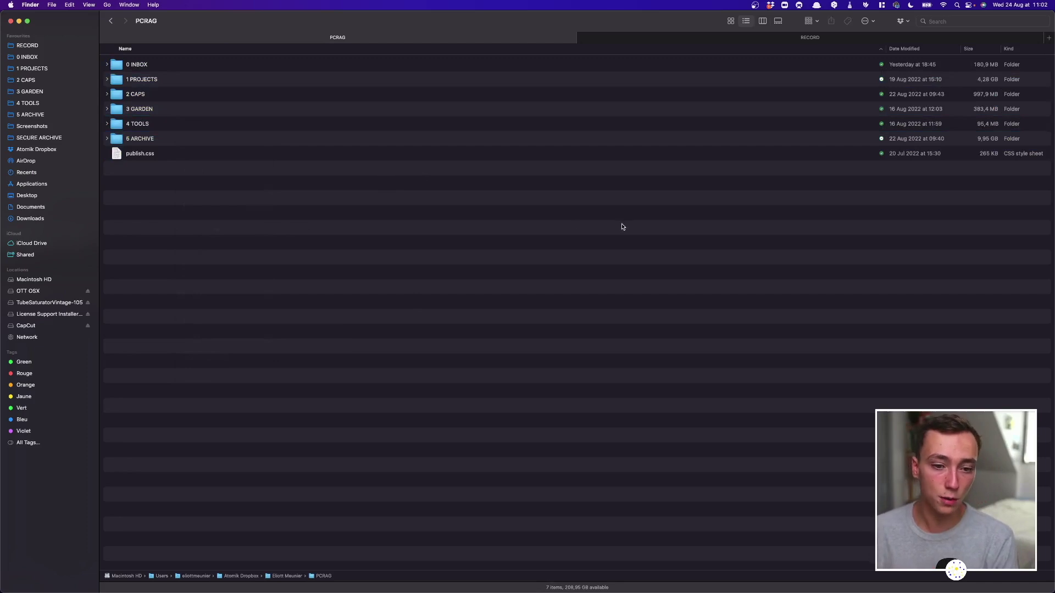
pyautogui.hotkey('ctrl', 'Right')
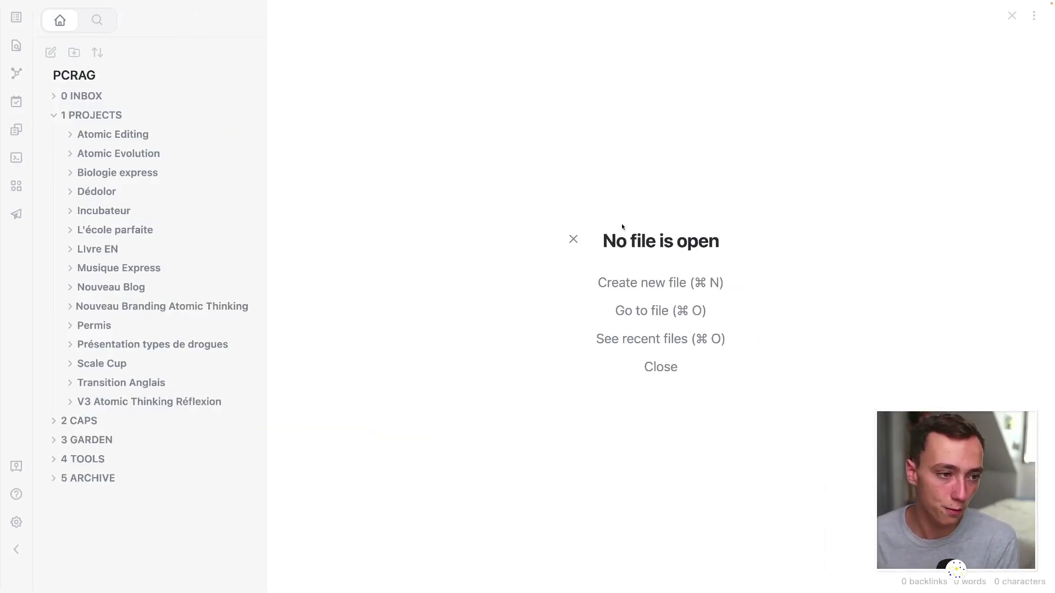
# - Expand Biologie express and read through the Acquis biologie express note before closing it
pyautogui.click(211, 170)
pyautogui.click(177, 220)
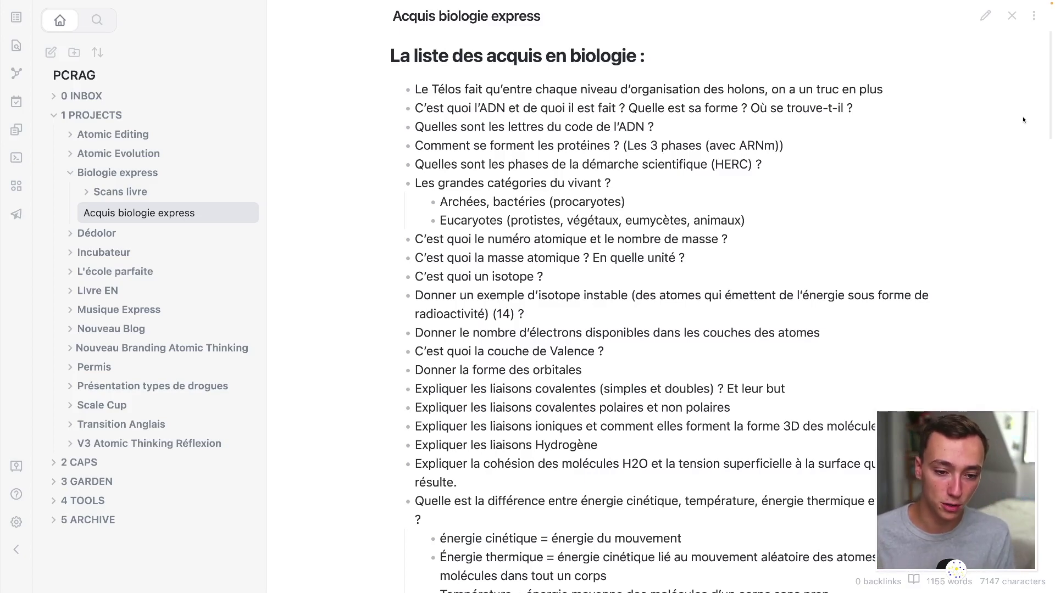
pyautogui.scroll(-15, 1024, 120)
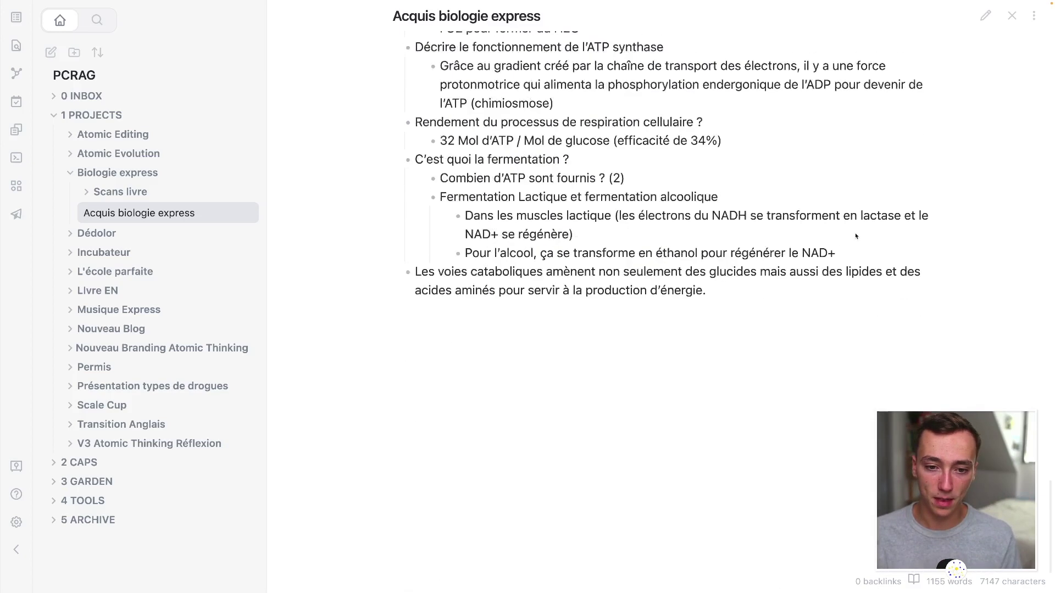
pyautogui.scroll(15, 1024, 120)
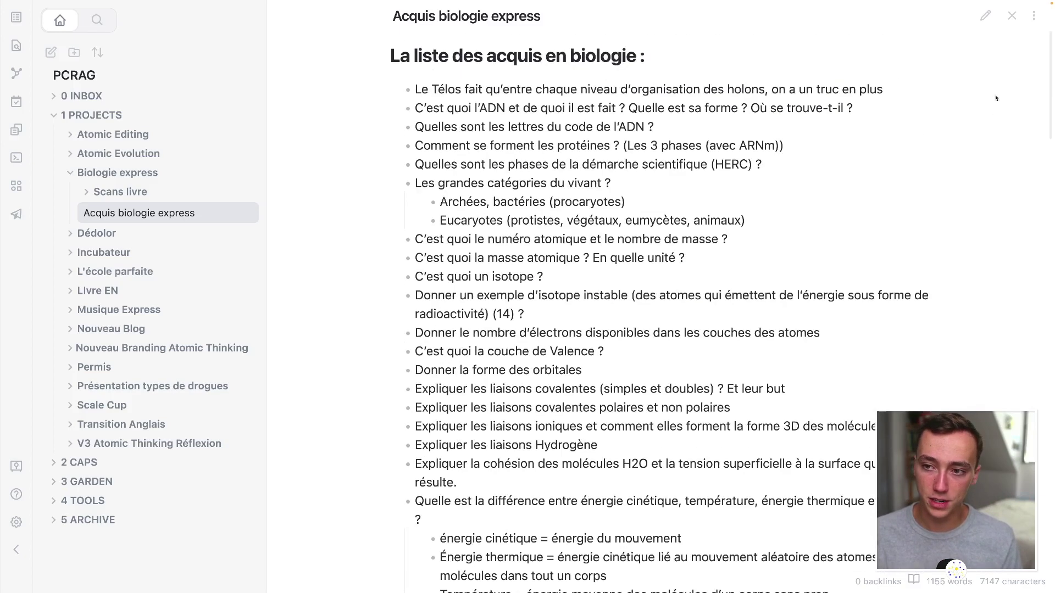
pyautogui.click(1012, 15)
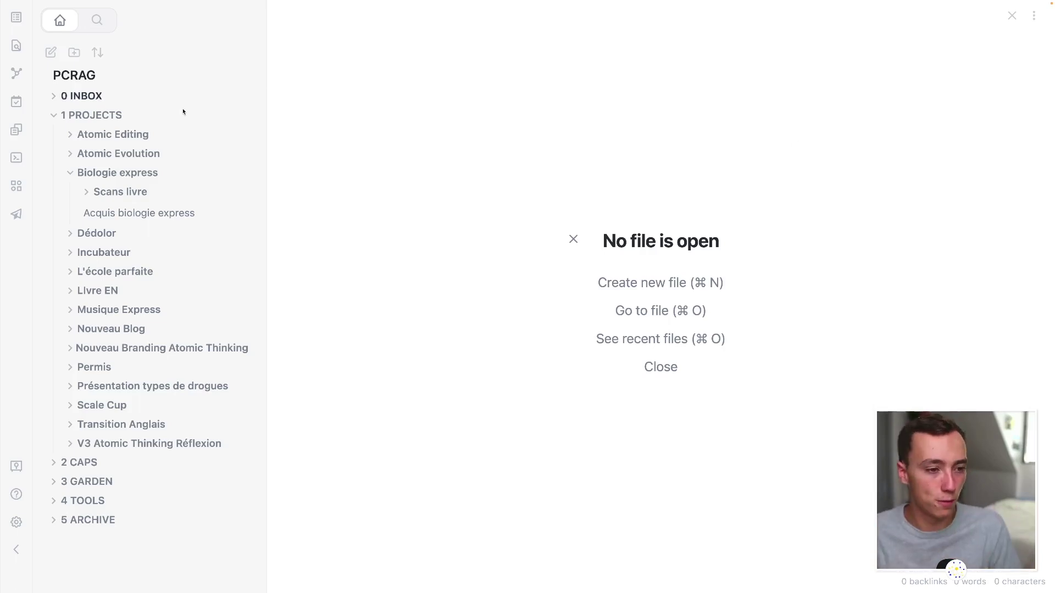
# - Collapse Biologie express, toggle 1 PROJECTS, and open Inspirations inside Musique Express
pyautogui.click(119, 173)
pyautogui.click(120, 116)
pyautogui.click(120, 117)
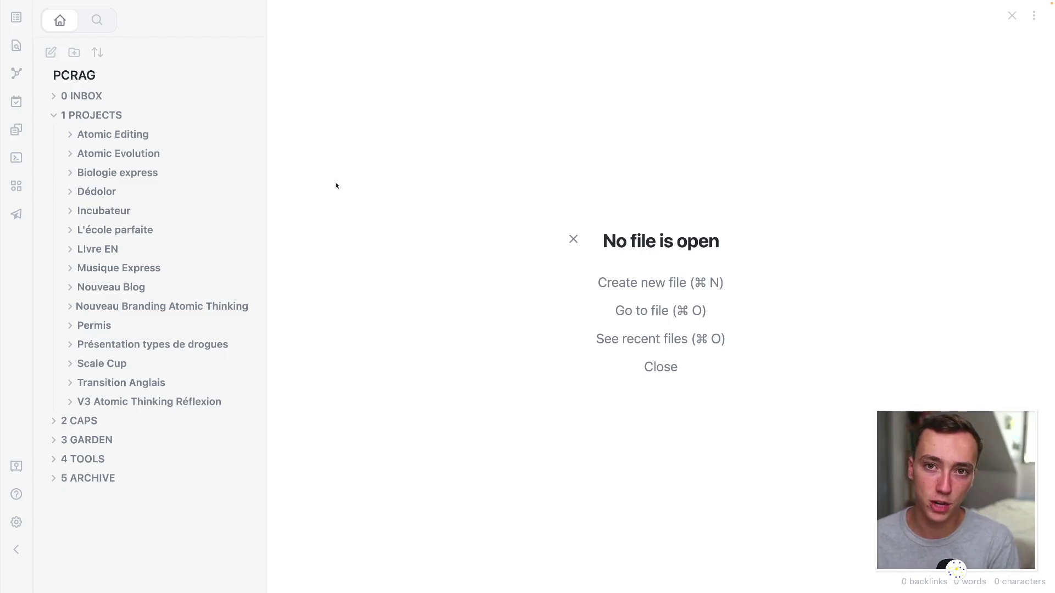
pyautogui.click(141, 272)
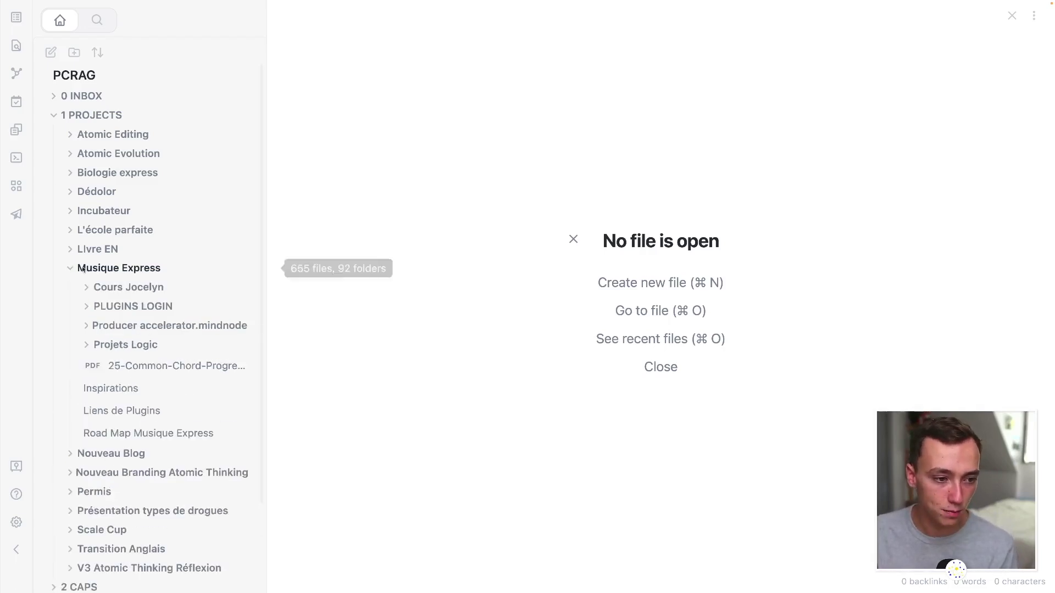
pyautogui.click(118, 391)
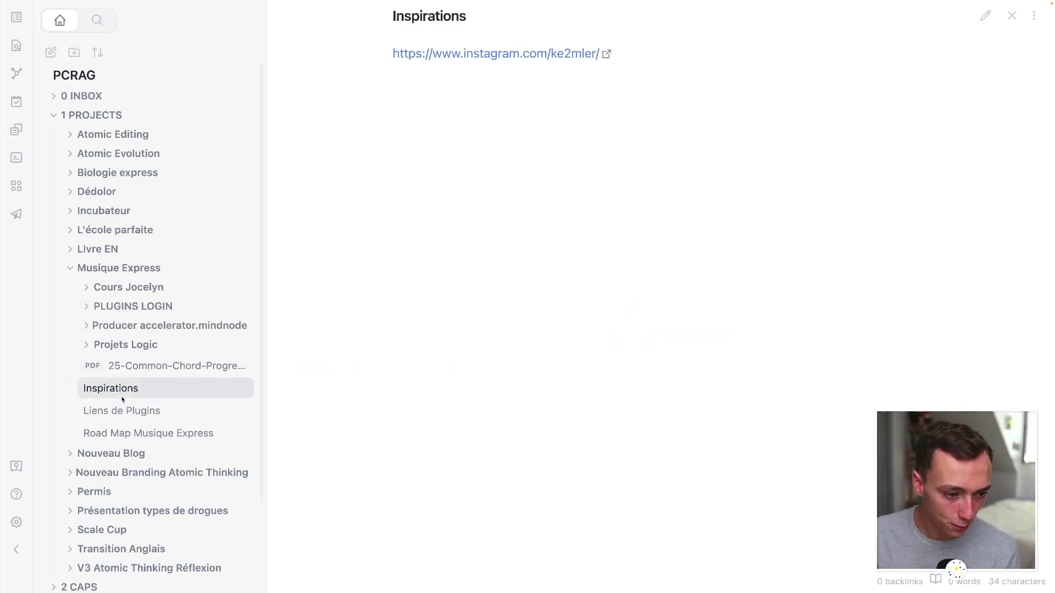
# - Open the note's Instagram link in Chrome, view and close its Linktree tab, then return
pyautogui.click(493, 58)
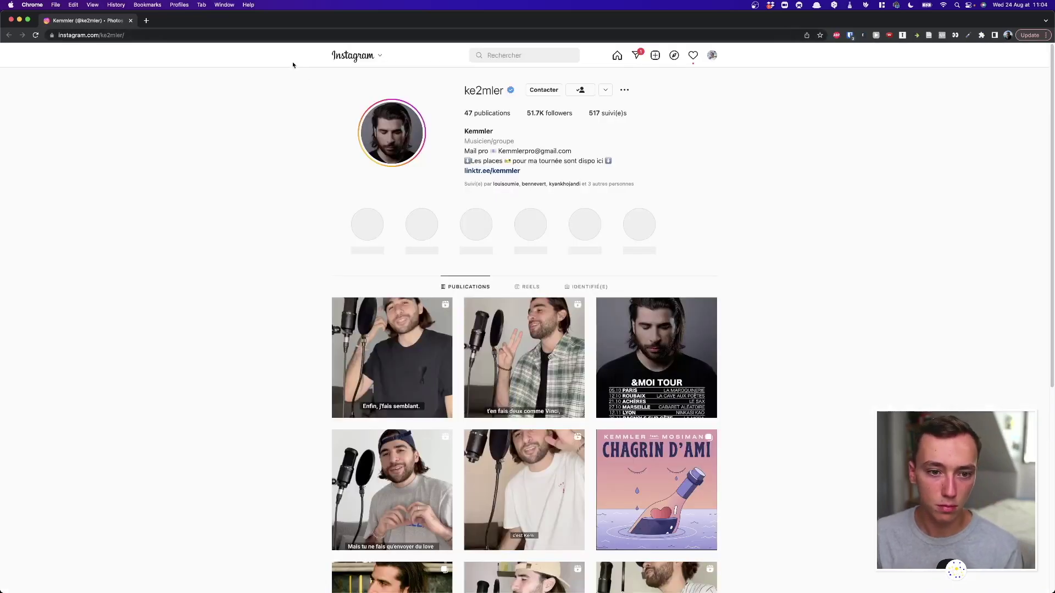
pyautogui.click(491, 170)
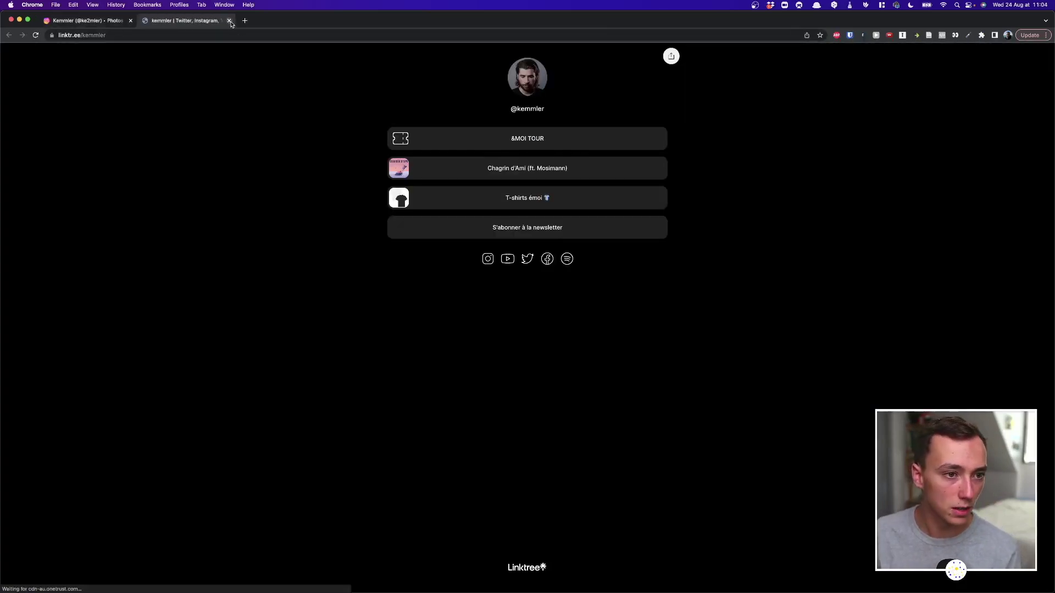
pyautogui.click(230, 21)
pyautogui.press('super+Tab')
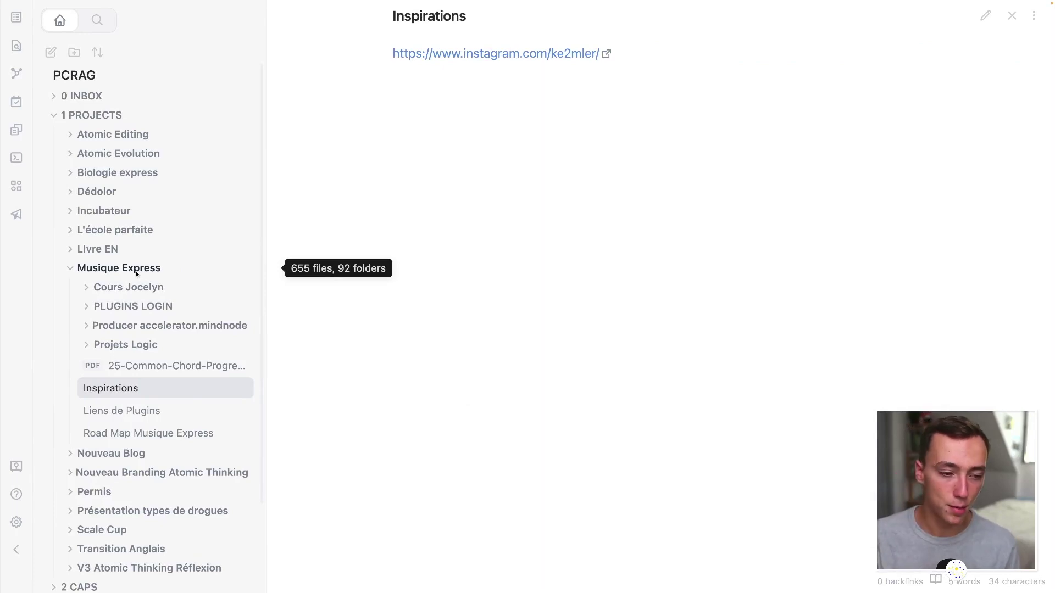
# - Close the Inspirations note and collapse the Musique Express folder
pyautogui.click(1012, 15)
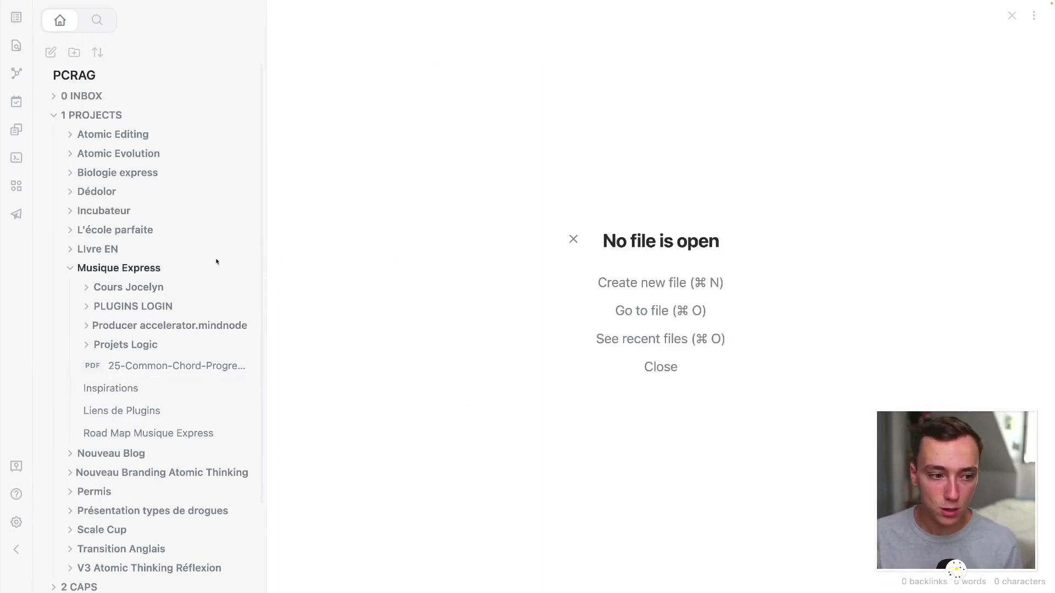
pyautogui.click(173, 268)
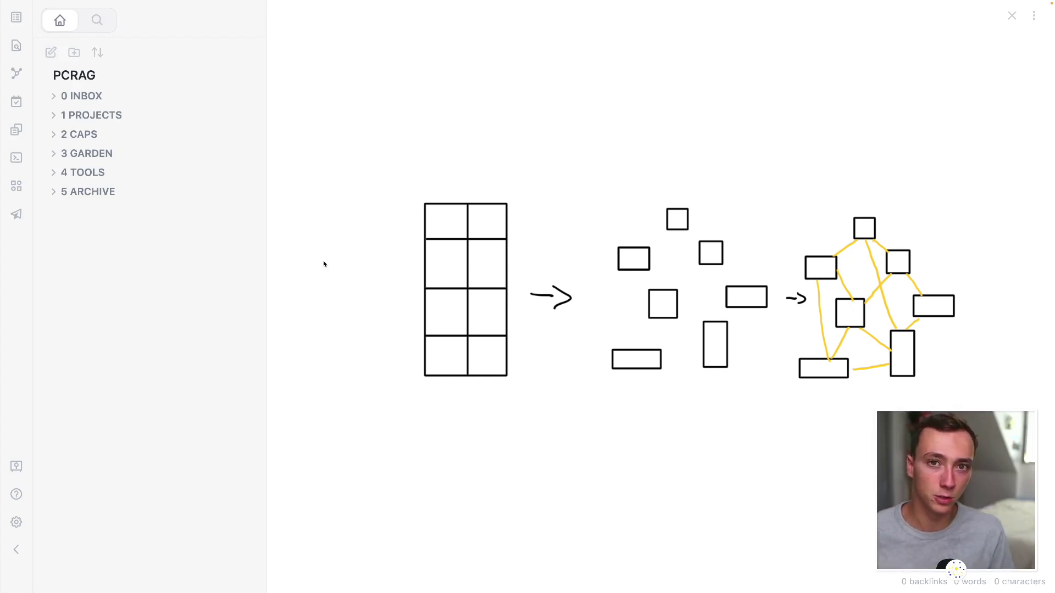
# - Expand the 3 GARDEN folder, browse the file list, and show the vault's global graph
pyautogui.click(140, 154)
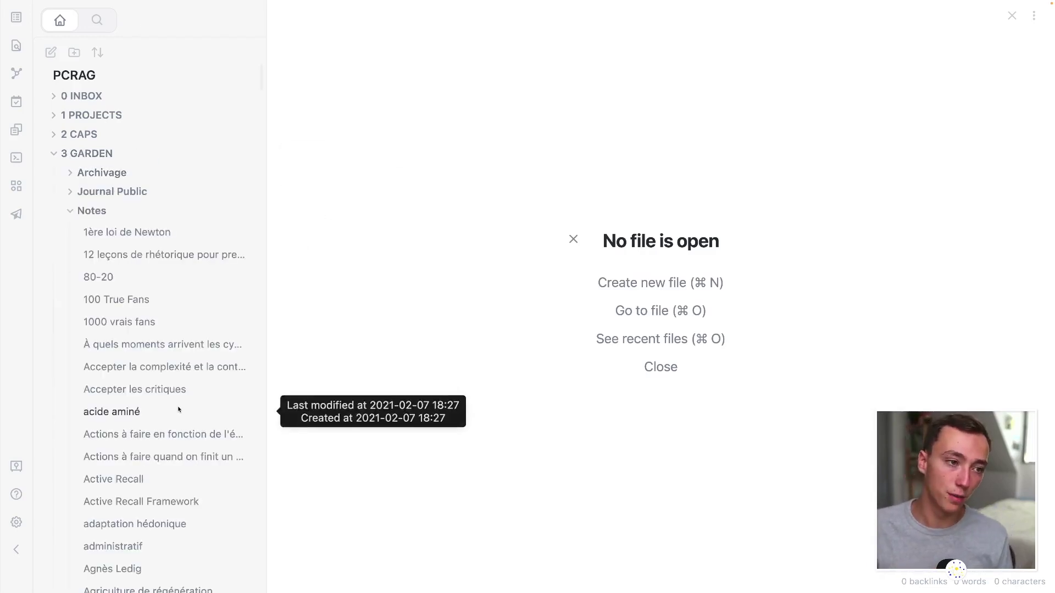
pyautogui.scroll(-5, 143, 357)
pyautogui.scroll(2, 119, 196)
pyautogui.scroll(1, 110, 160)
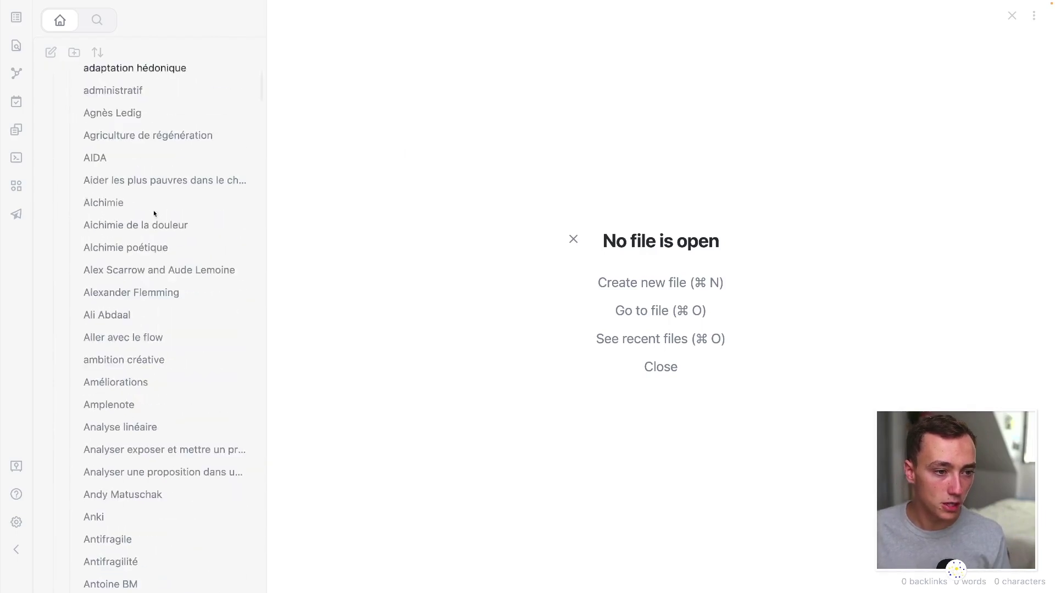
pyautogui.scroll(-15, 154, 214)
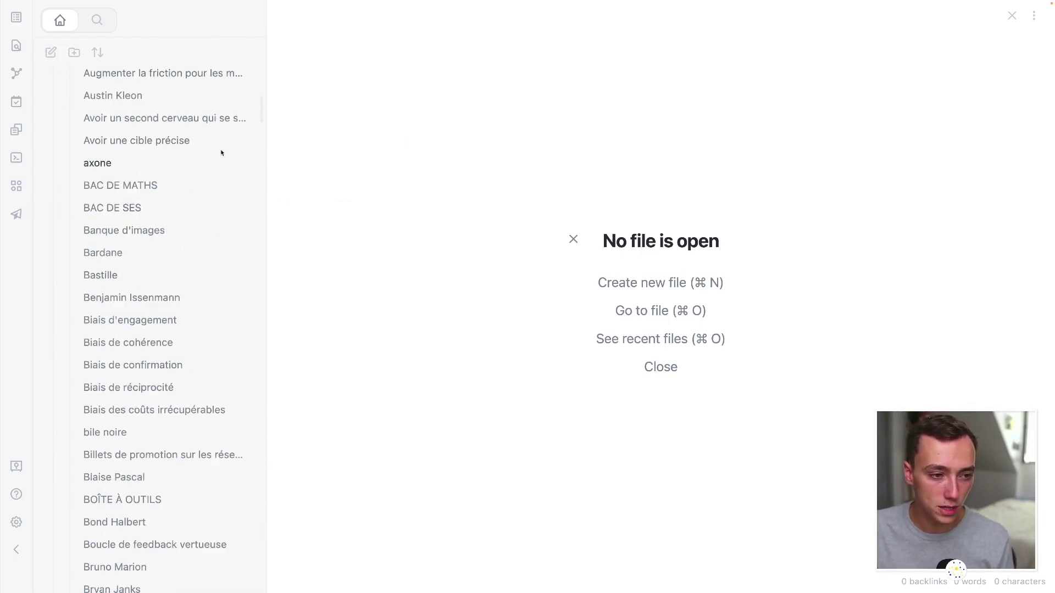
pyautogui.scroll(-10, 164, 341)
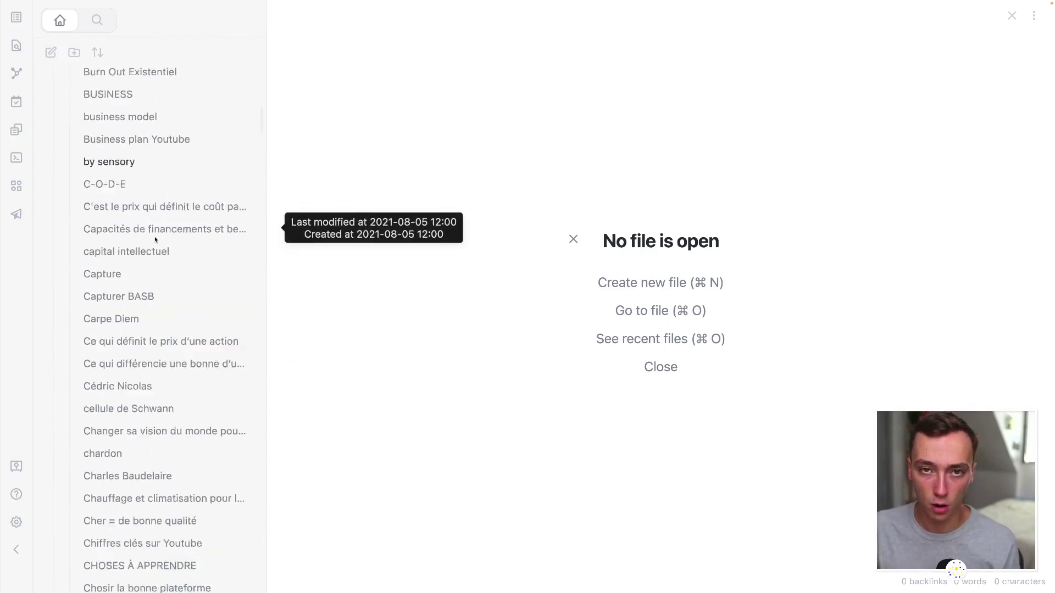
pyautogui.scroll(-20, 155, 240)
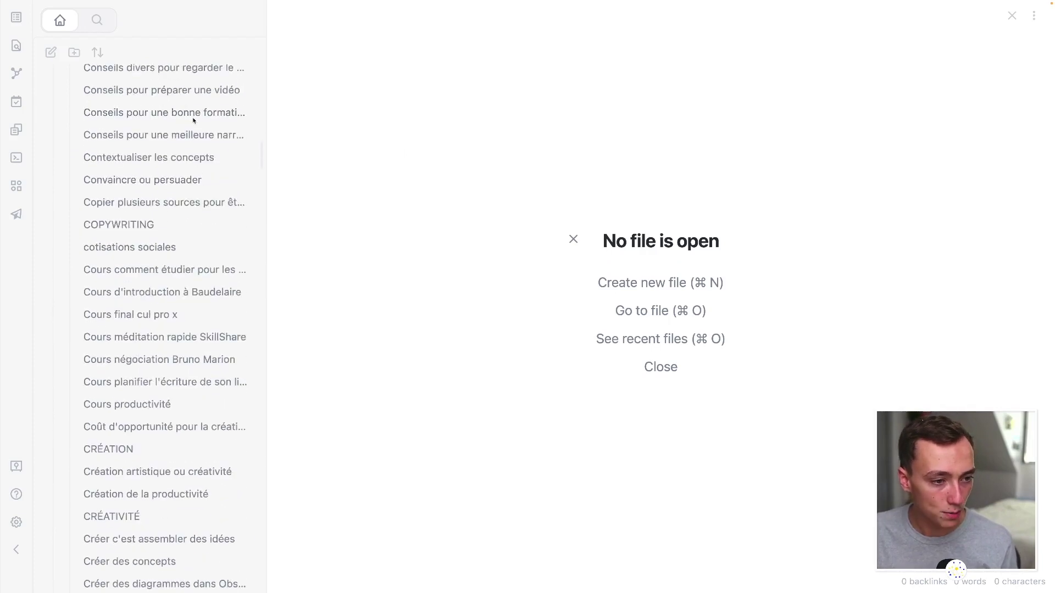
pyautogui.scroll(-20, 184, 123)
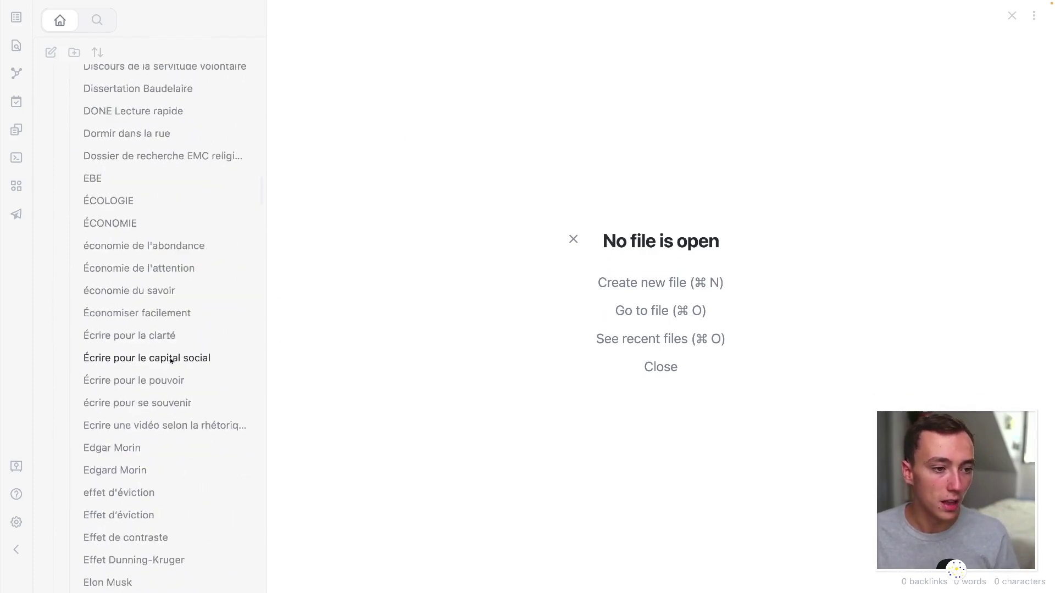
pyautogui.scroll(-2, 171, 361)
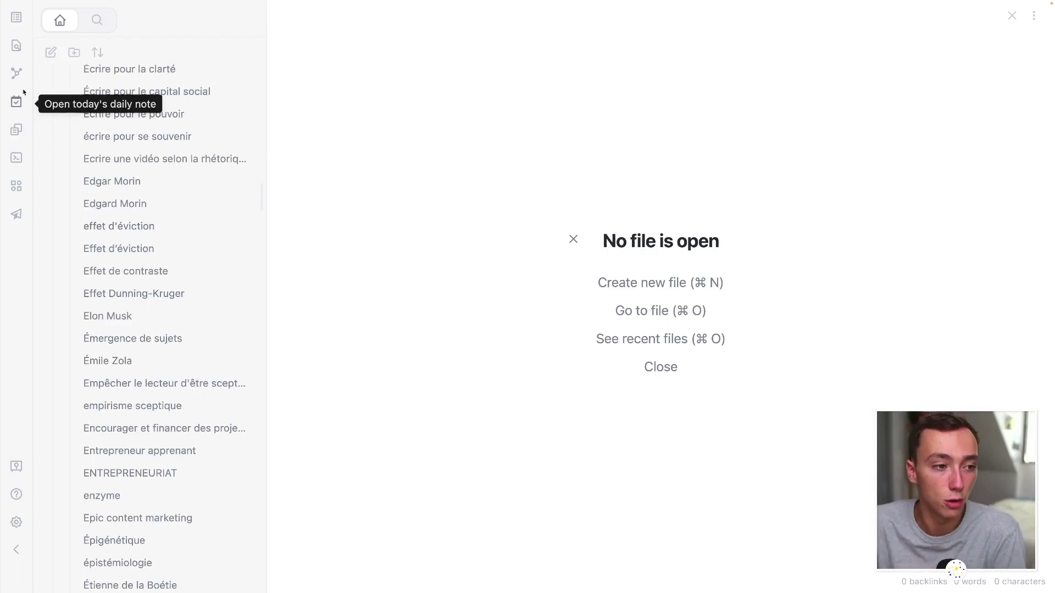
pyautogui.click(16, 72)
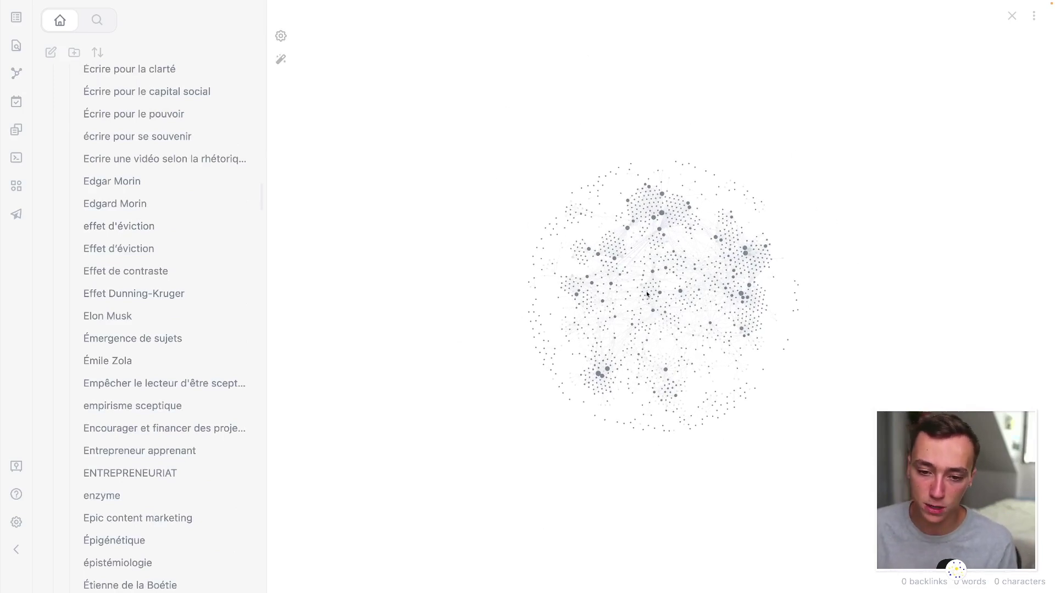
# - Zoom into the graph and open the Crise de la demande note from its node
pyautogui.scroll(3, 647, 295)
pyautogui.scroll(5, 647, 297)
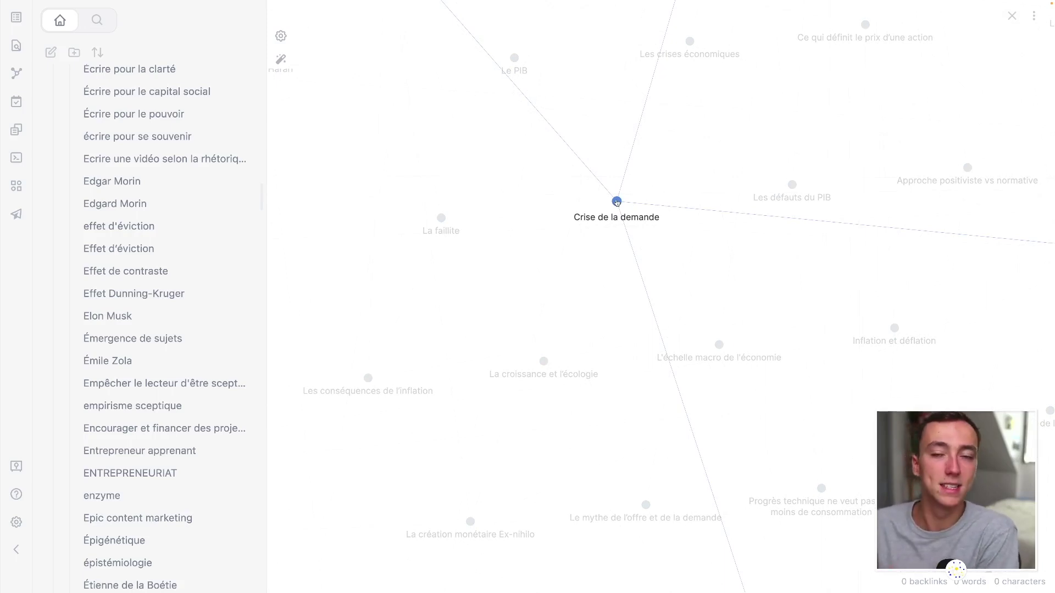
pyautogui.click(616, 201)
pyautogui.scroll(-8, 332, 193)
pyautogui.scroll(8, 332, 193)
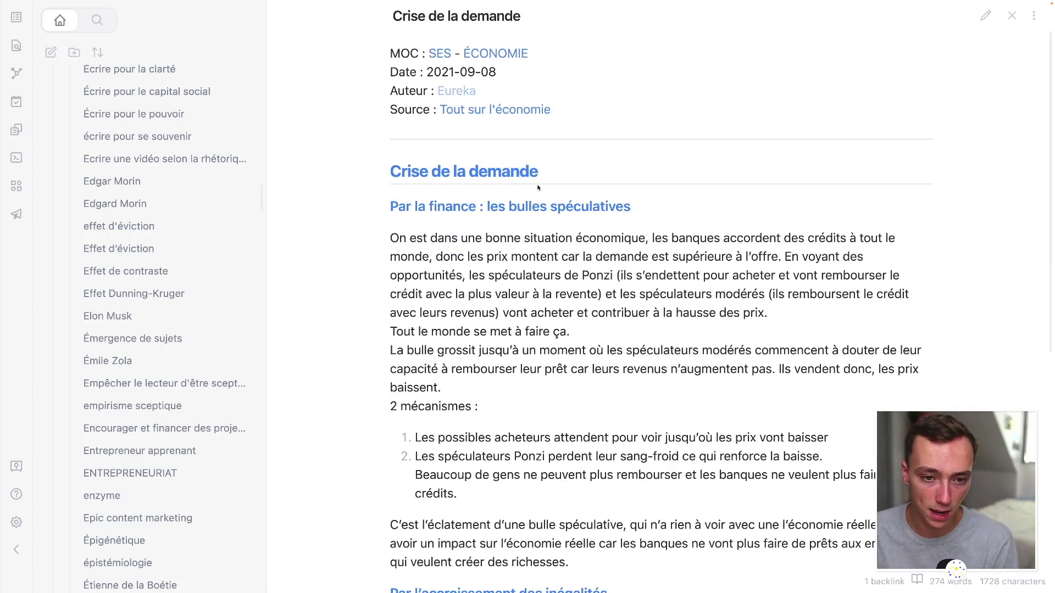
# - Show the Backlinks panel listing Crise de la demande's linked and unlinked mentions
pyautogui.click(1034, 17)
pyautogui.click(741, 165)
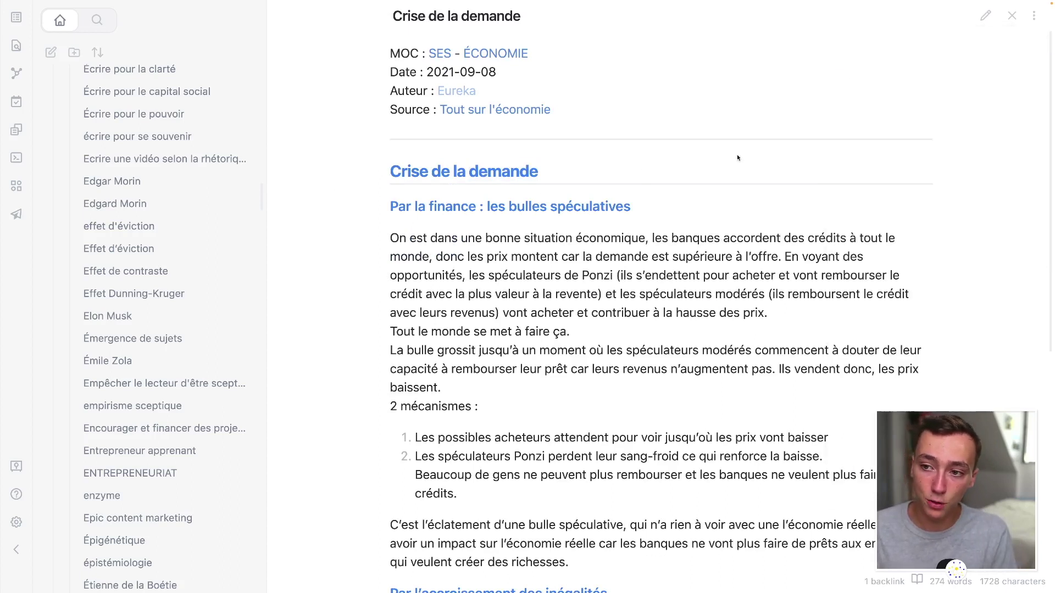
pyautogui.click(1038, 556)
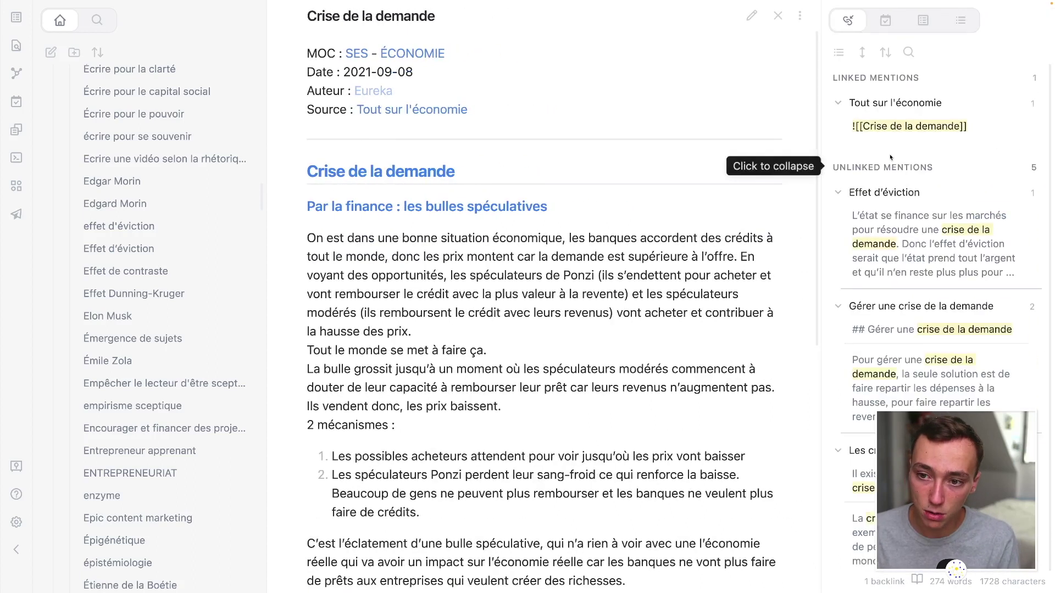
pyautogui.scroll(-1, 932, 181)
# - Visit the Effet d'éviction and Tout sur l'économie mentions, then return to Crise de la demande
pyautogui.click(931, 200)
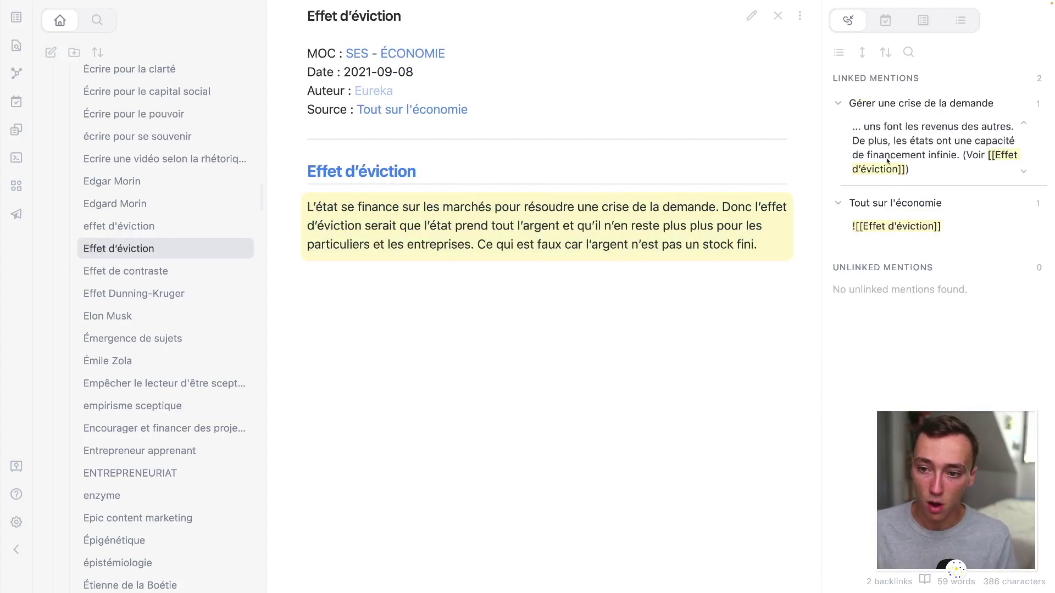
pyautogui.click(907, 202)
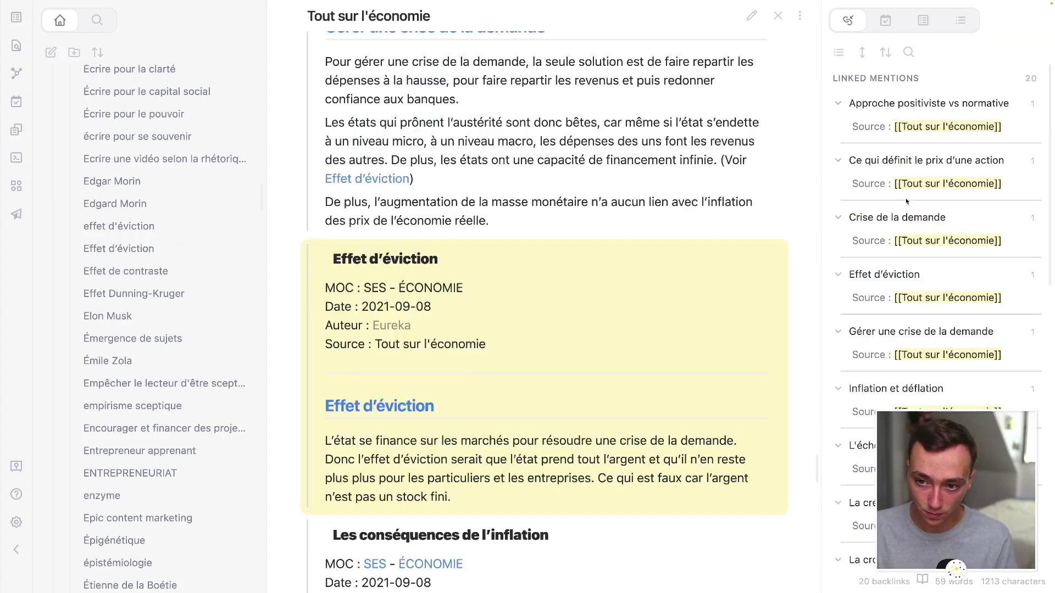
pyautogui.scroll(-15, 466, 228)
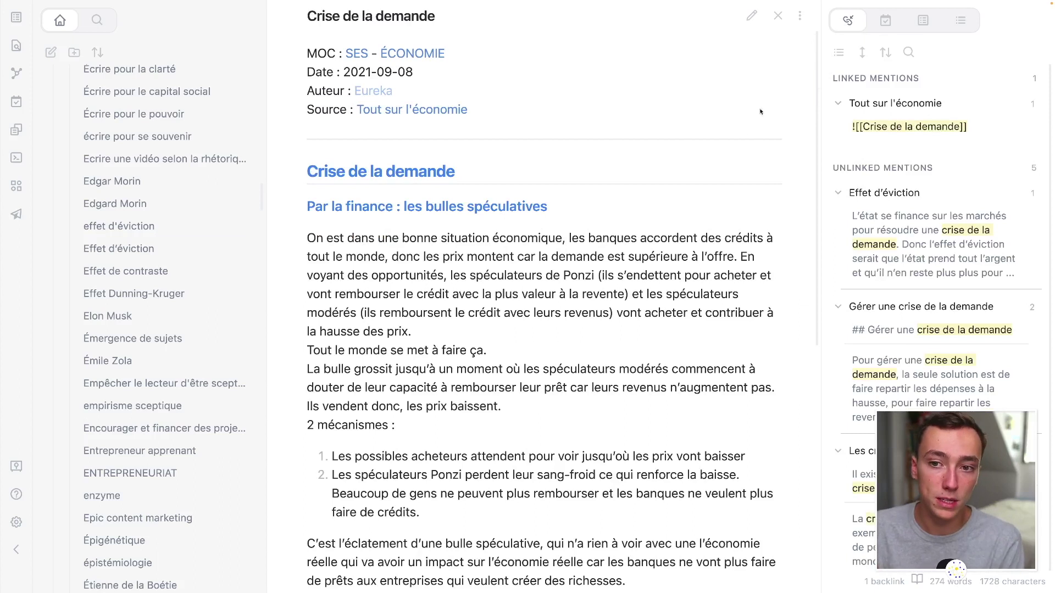
pyautogui.click(800, 15)
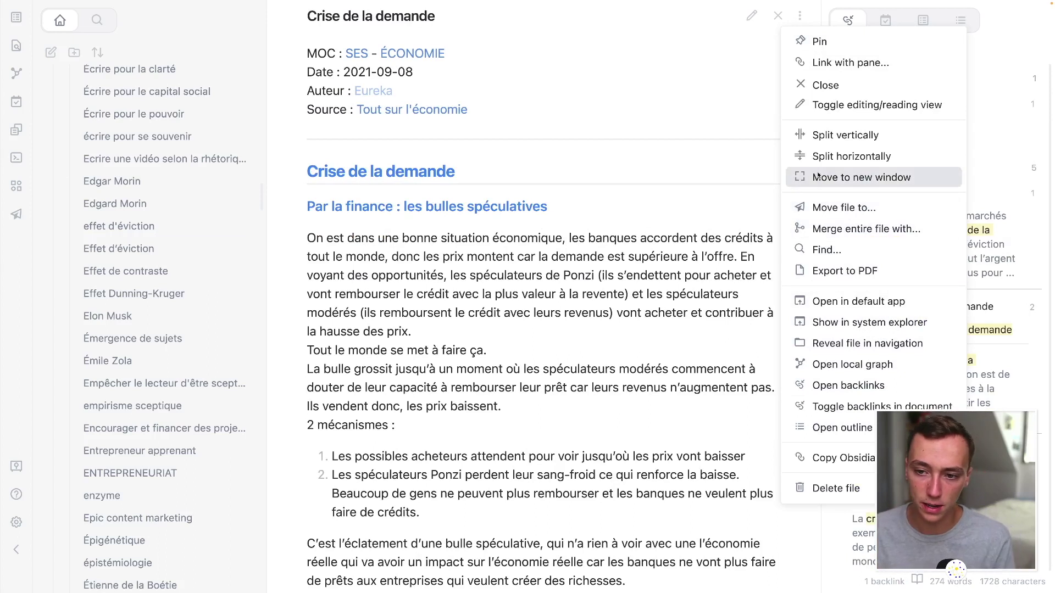
# - Open a depth-2 local graph of Crise de la demande and collapse both sidebars
pyautogui.click(841, 365)
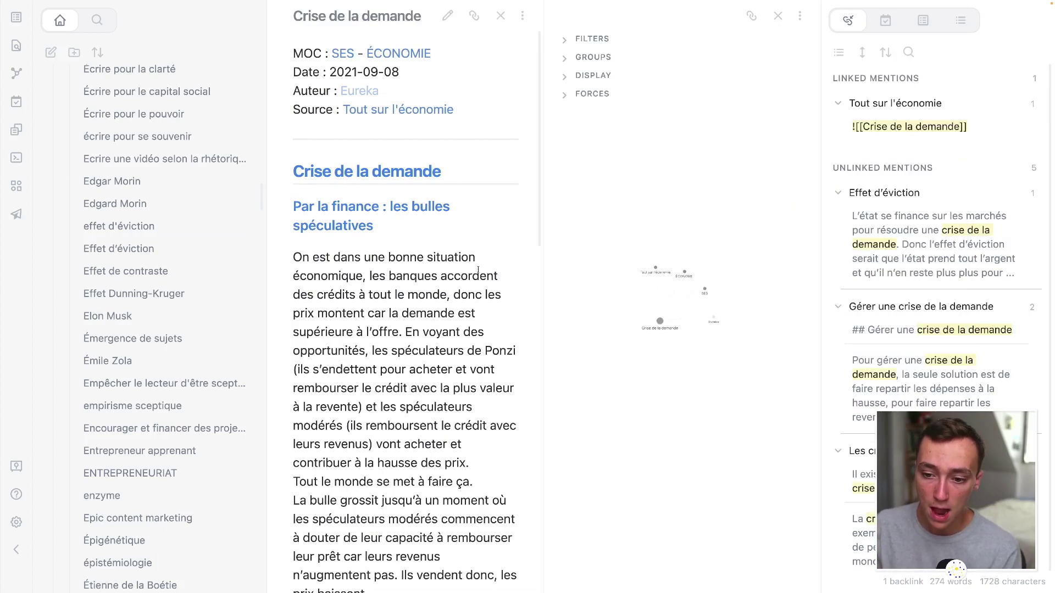
pyautogui.click(587, 39)
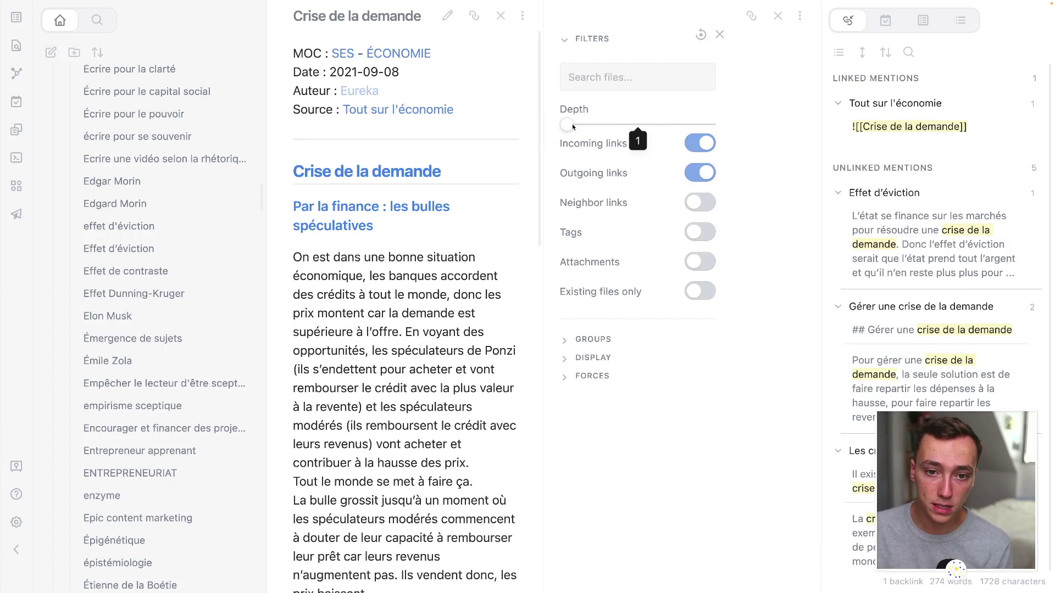
pyautogui.click(596, 125)
pyautogui.click(719, 35)
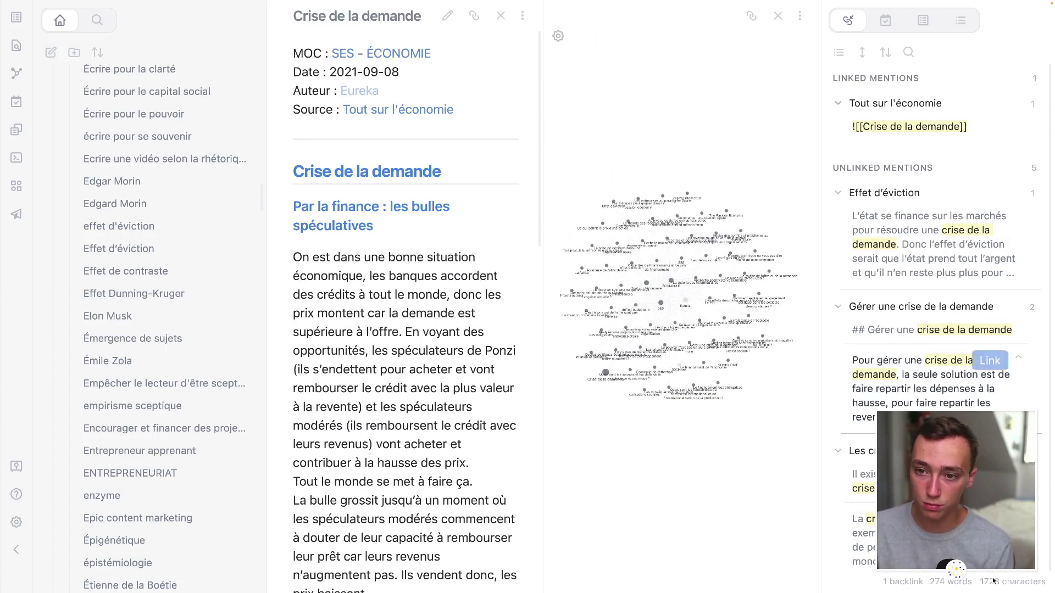
pyautogui.click(1036, 559)
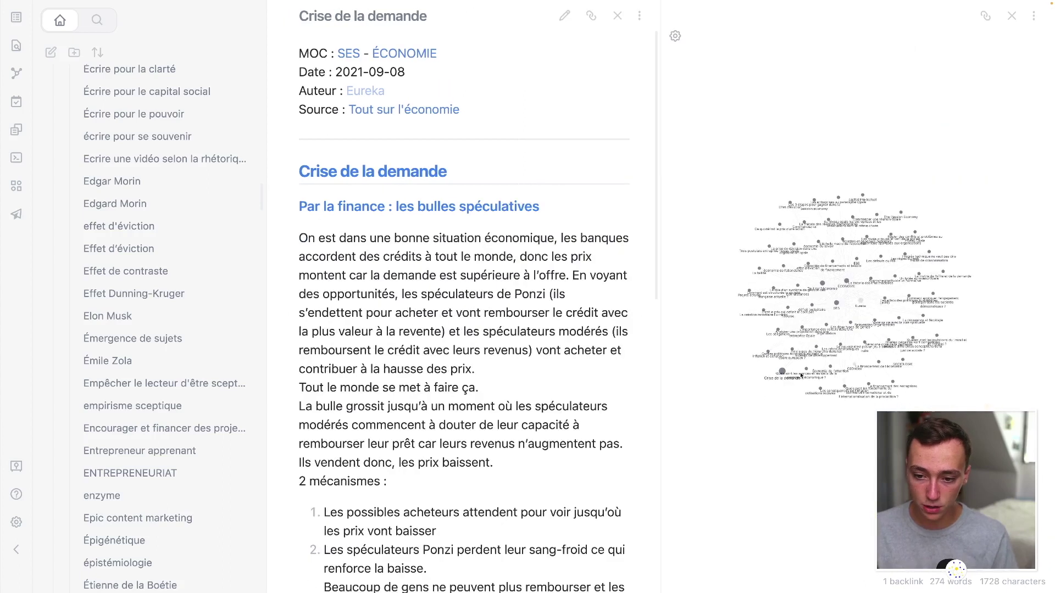
pyautogui.scroll(5, 805, 372)
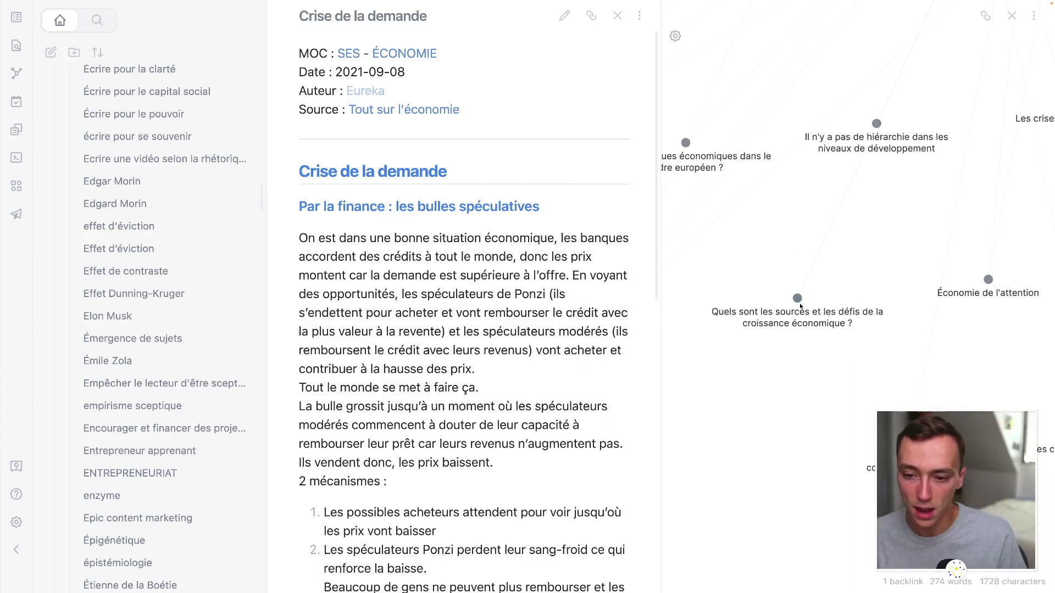
pyautogui.click(16, 549)
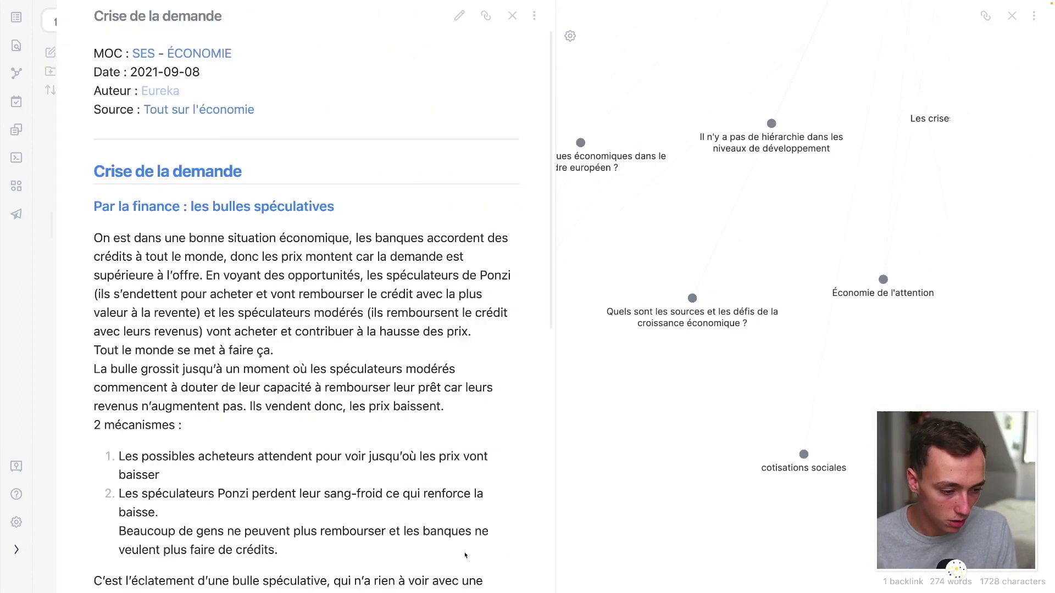
# - Create a new Untitled note and open the economic growth sources note from the graph
pyautogui.hotkey('ctrl', 'n')
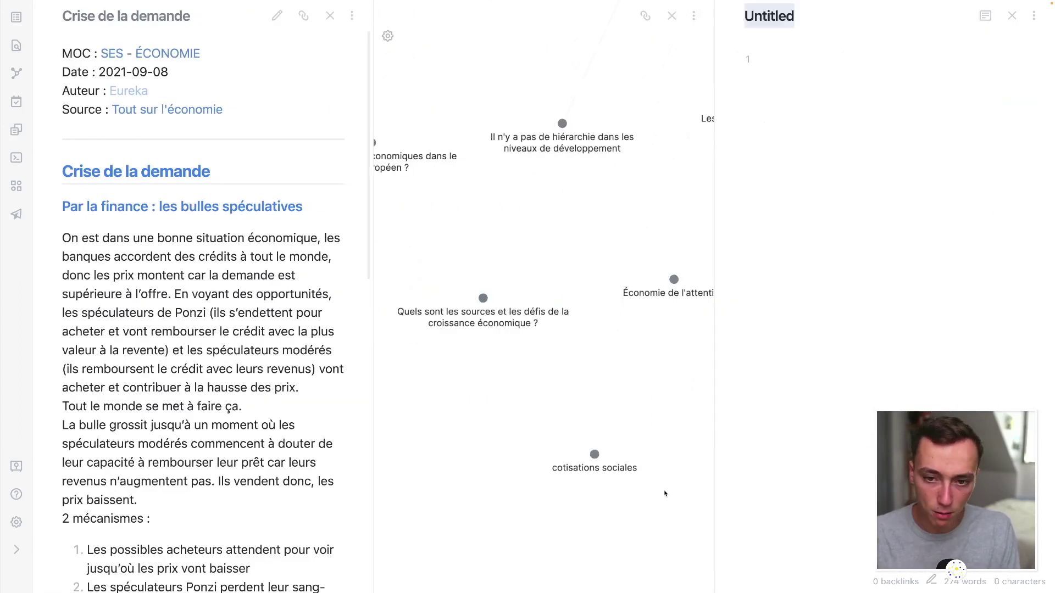
pyautogui.click(484, 297)
pyautogui.scroll(-6, 649, 287)
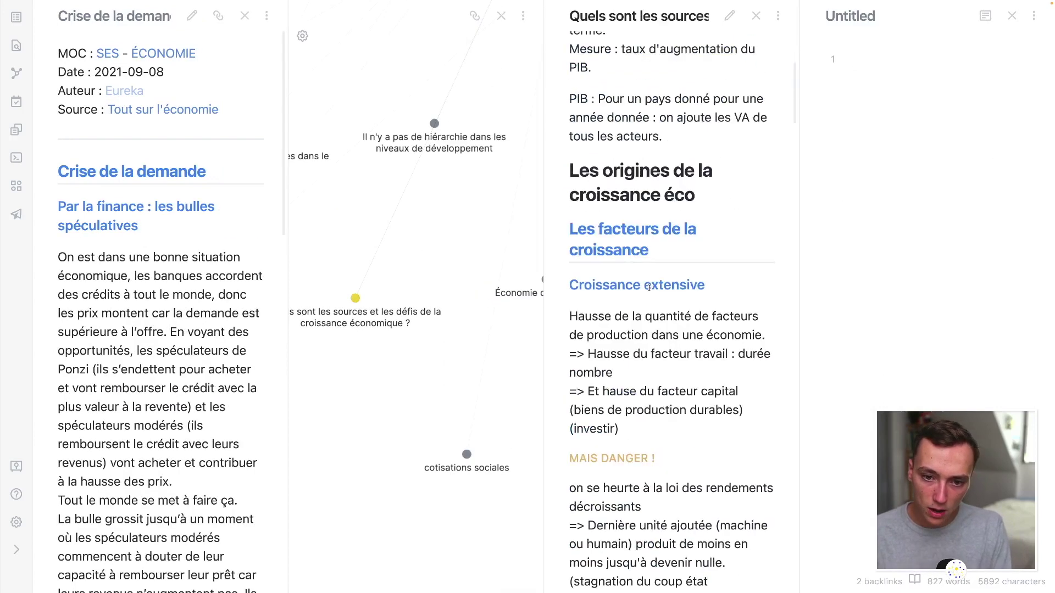
pyautogui.scroll(-6, 649, 287)
pyautogui.scroll(-6, 613, 200)
# - Write the test words 'Intensive' and 'Extensive' in the Untitled note
pyautogui.click(905, 183)
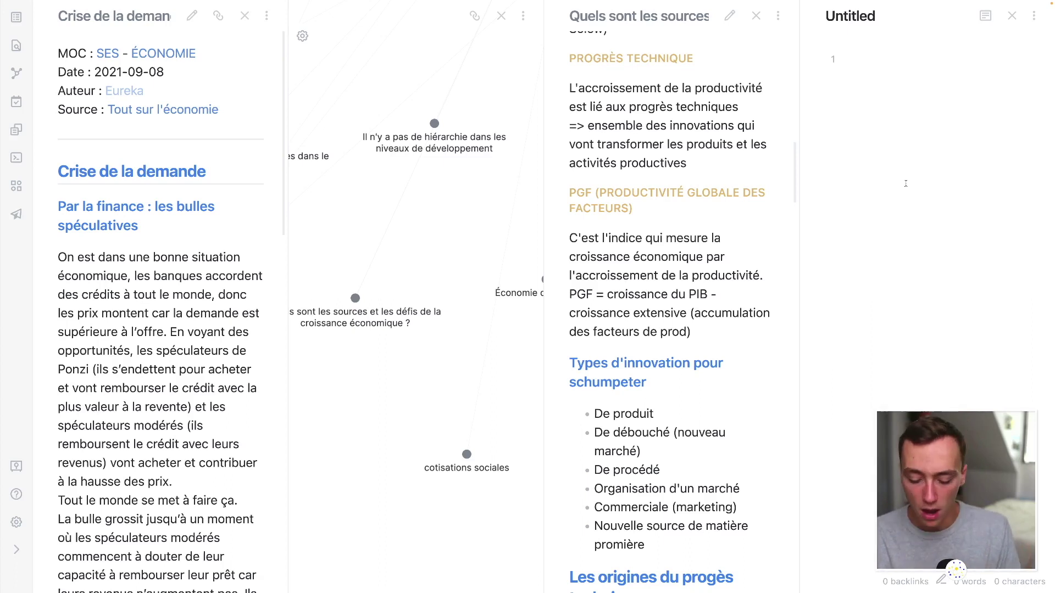
pyautogui.write('Intensive')
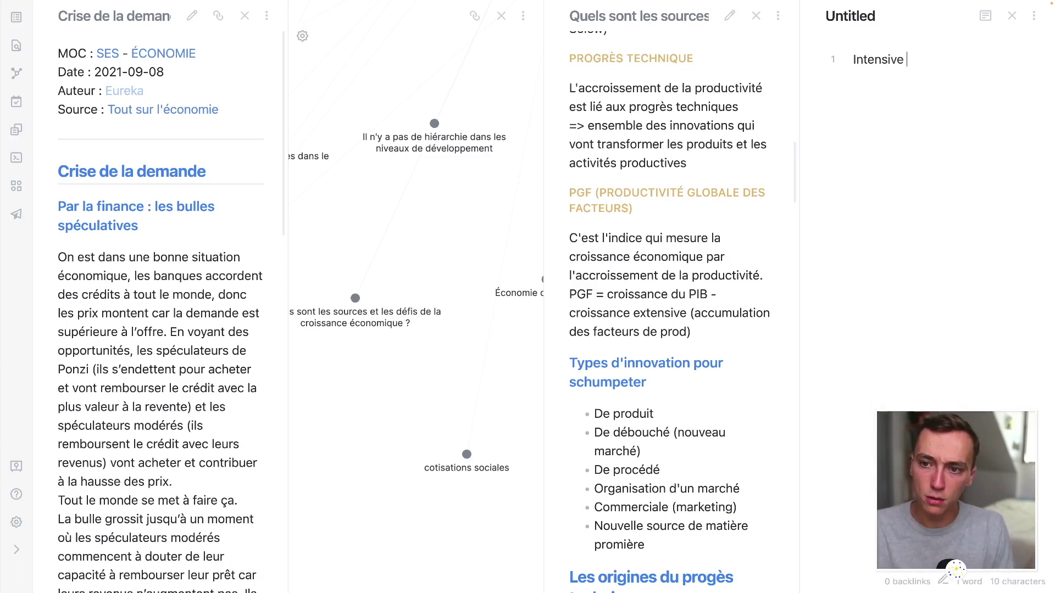
pyautogui.write('Ex')
pyautogui.press('BackSpace')
pyautogui.press('BackSpace')
pyautogui.write('Extensive')
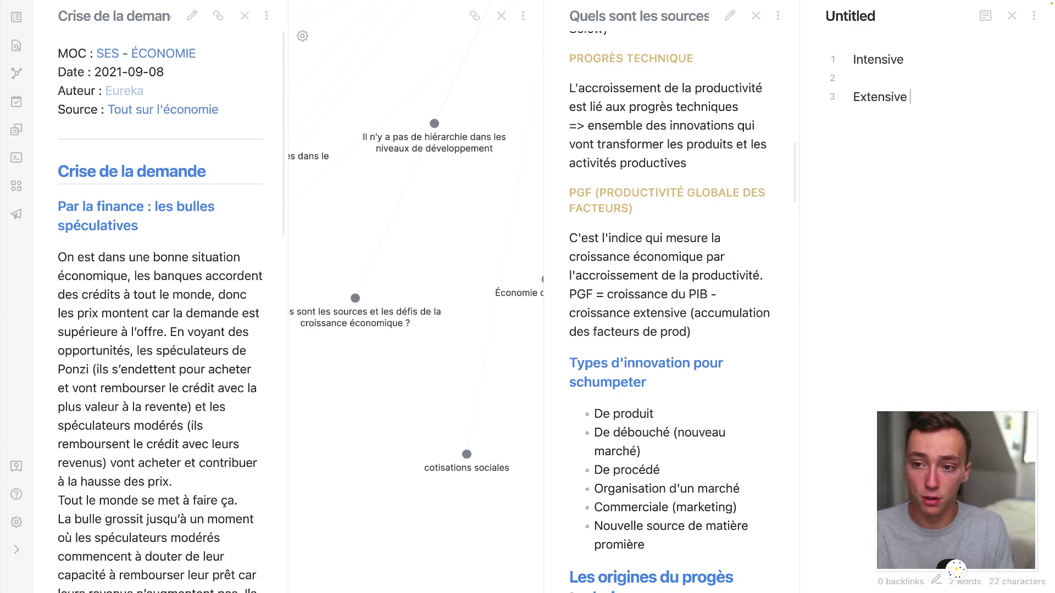
# - Clear and delete the Untitled note, closing its pane and the growth sources note
pyautogui.press('BackSpace')
pyautogui.press('BackSpace')
pyautogui.press('BackSpace')
pyautogui.press('BackSpace')
pyautogui.press('BackSpace')
pyautogui.press('BackSpace')
pyautogui.press('BackSpace')
pyautogui.press('BackSpace')
pyautogui.press('BackSpace')
pyautogui.press('BackSpace')
pyautogui.press('BackSpace')
pyautogui.press('BackSpace')
pyautogui.press('BackSpace')
pyautogui.press('BackSpace')
pyautogui.press('BackSpace')
pyautogui.press('BackSpace')
pyautogui.press('BackSpace')
pyautogui.press('BackSpace')
pyautogui.press('BackSpace')
pyautogui.press('BackSpace')
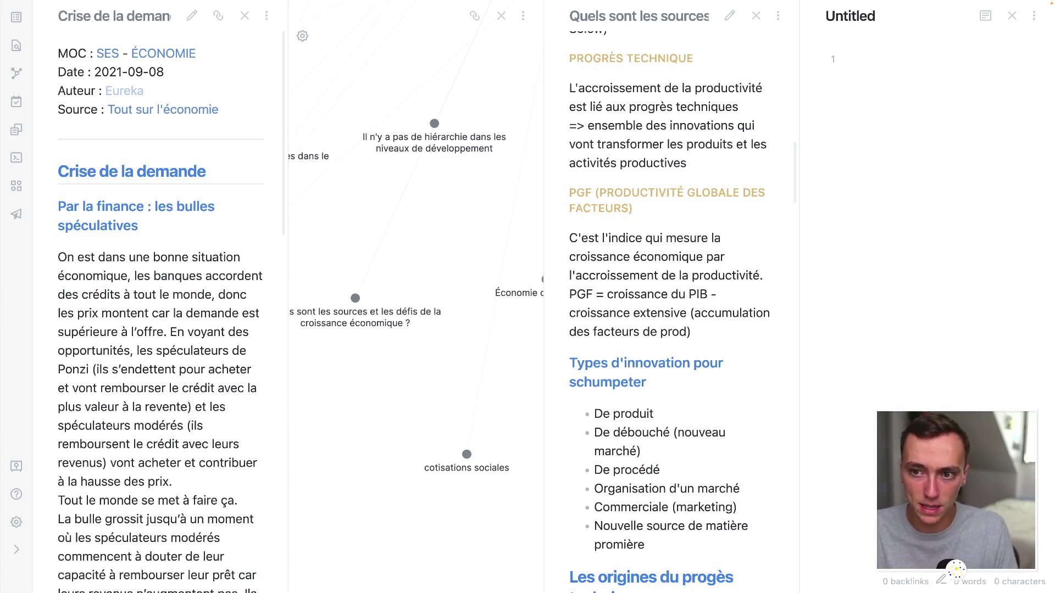
pyautogui.click(756, 16)
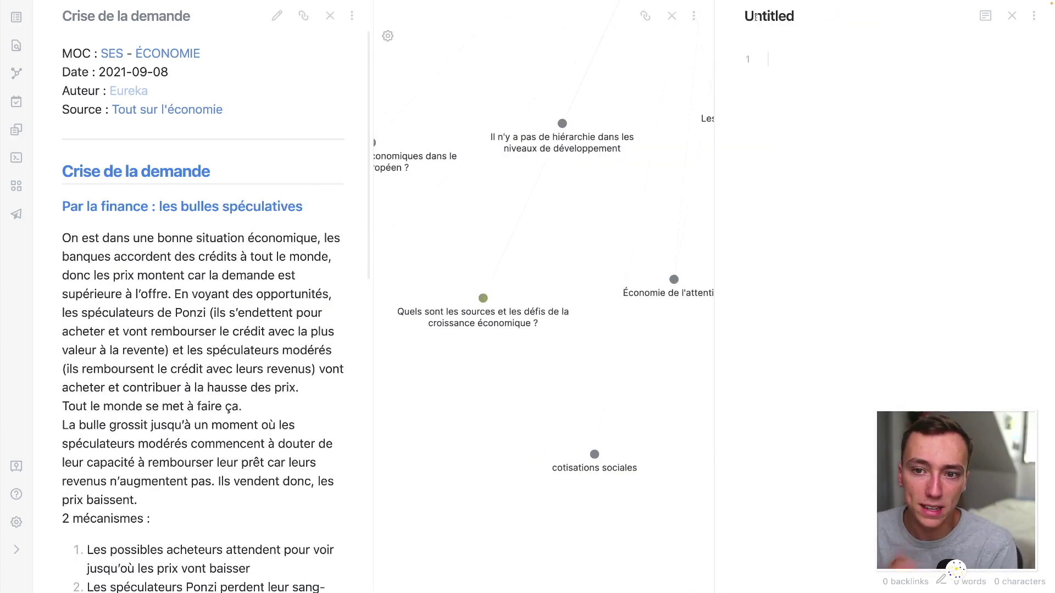
pyautogui.click(1034, 15)
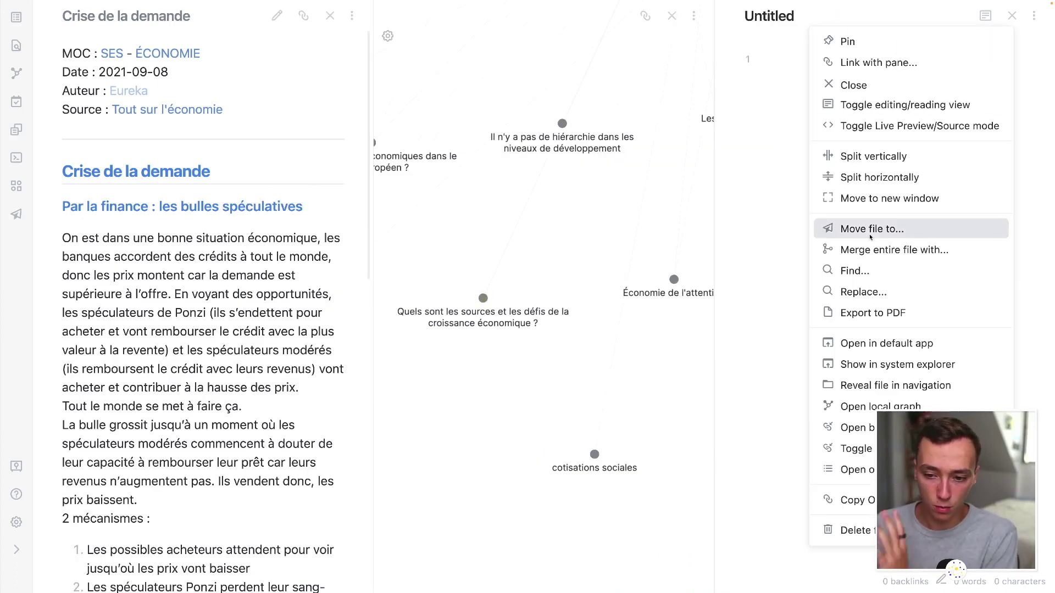
pyautogui.press('Escape')
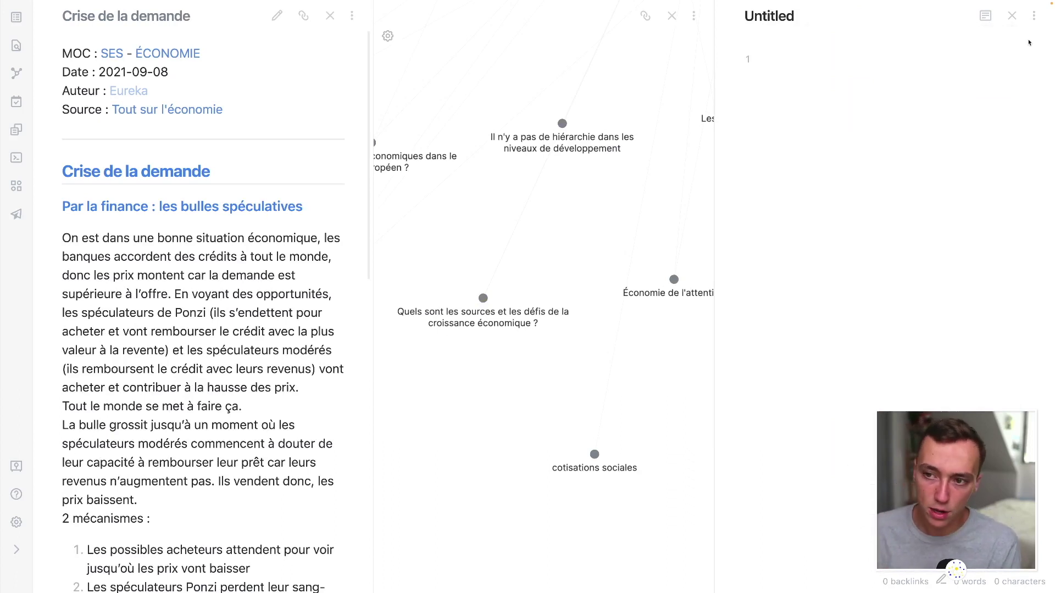
pyautogui.click(1034, 15)
pyautogui.click(827, 528)
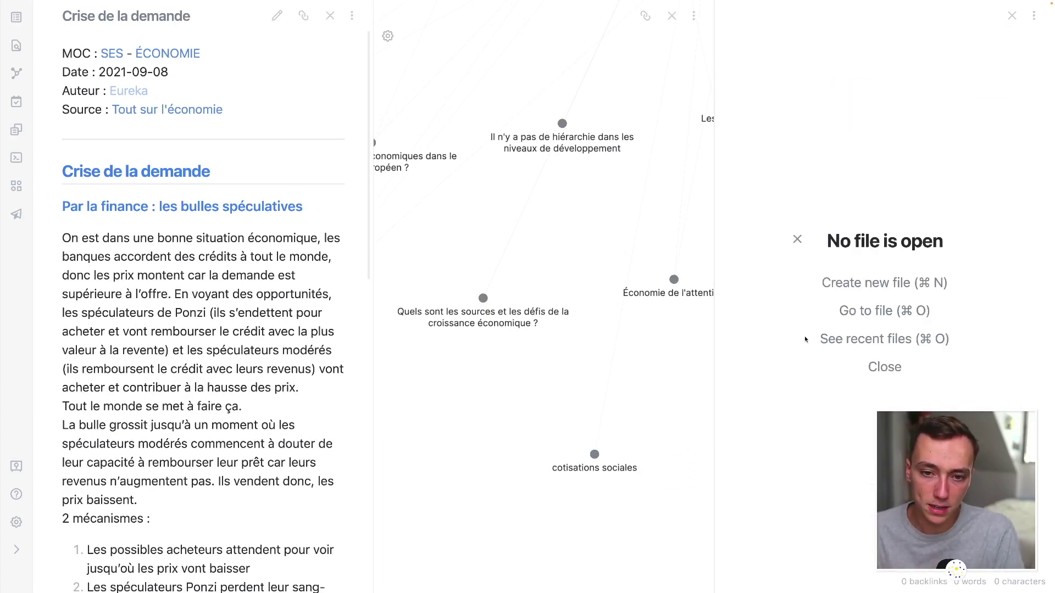
pyautogui.click(1012, 15)
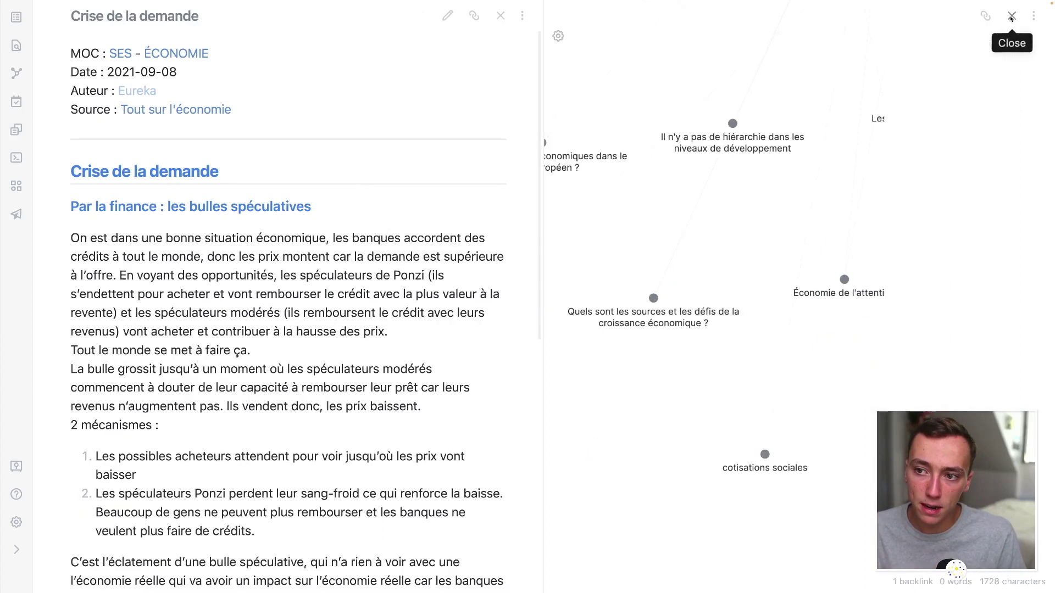
# - Zoom the local graph and open the ÉCONOMIE note from its node
pyautogui.scroll(-10, 791, 274)
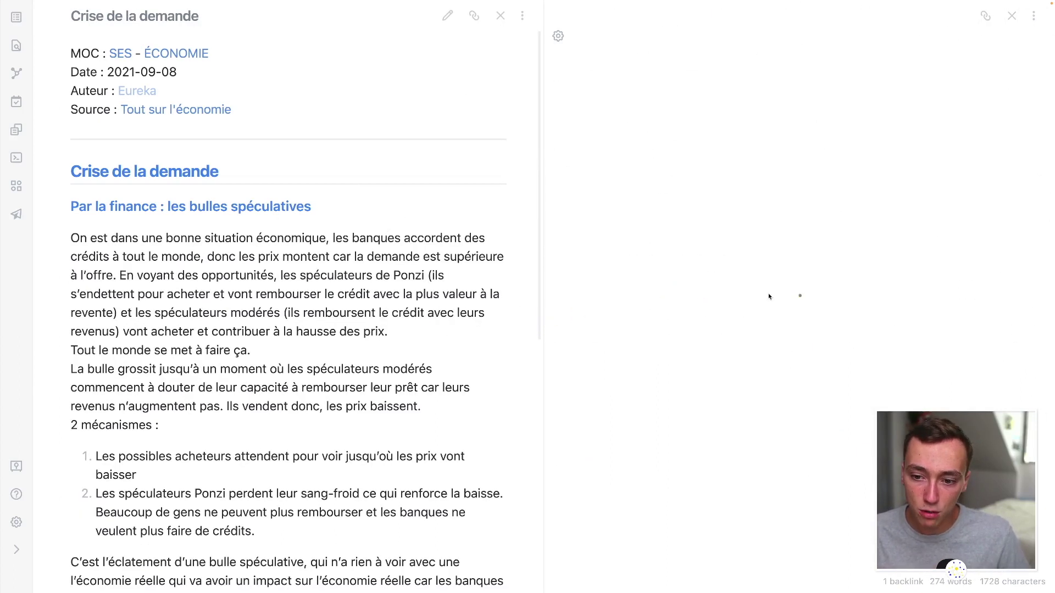
pyautogui.scroll(5, 799, 286)
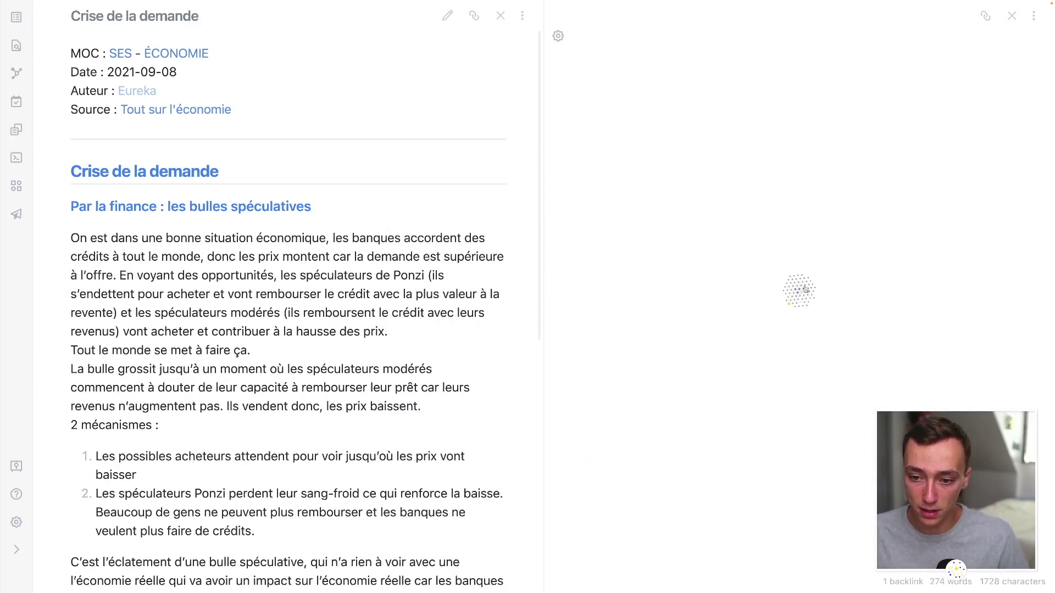
pyautogui.scroll(5, 786, 264)
pyautogui.click(333, 195)
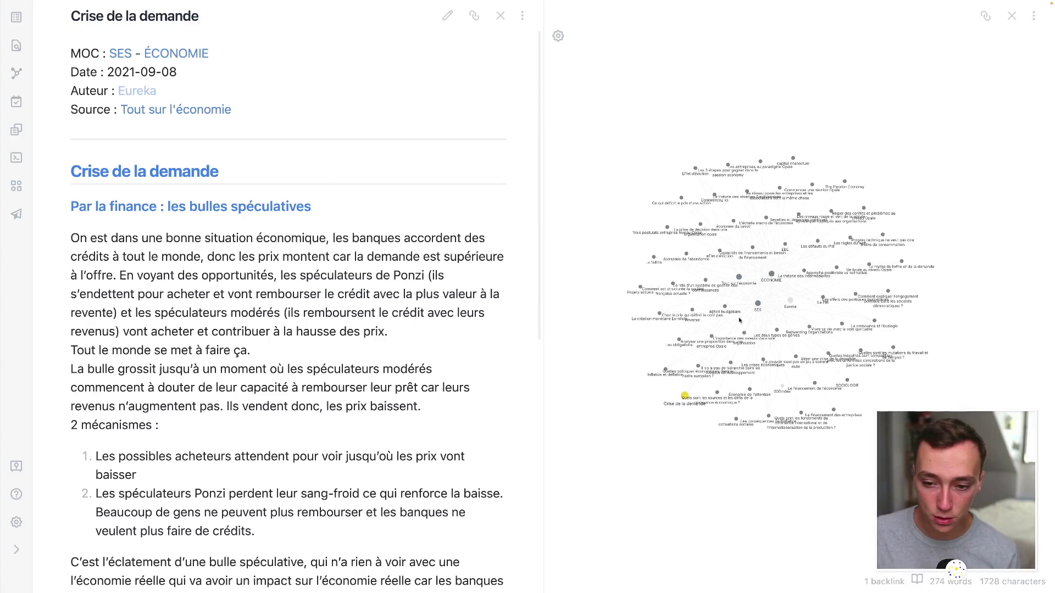
pyautogui.scroll(2, 771, 273)
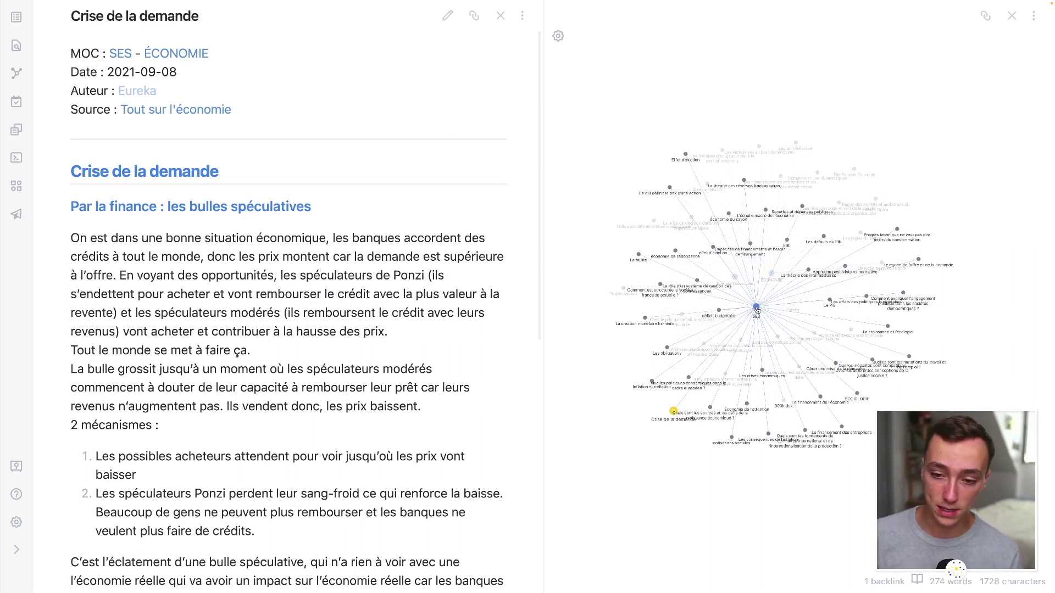
pyautogui.click(773, 275)
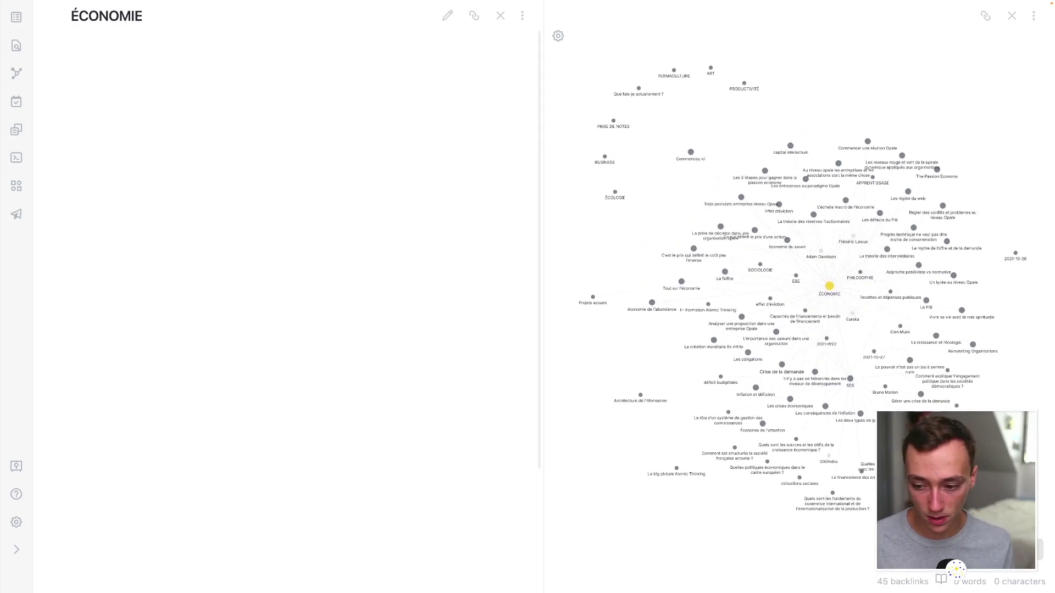
# - Show the ÉCONOMIE note's 45 linked mentions in the Backlinks sidebar, scrolled to the top
pyautogui.click(902, 581)
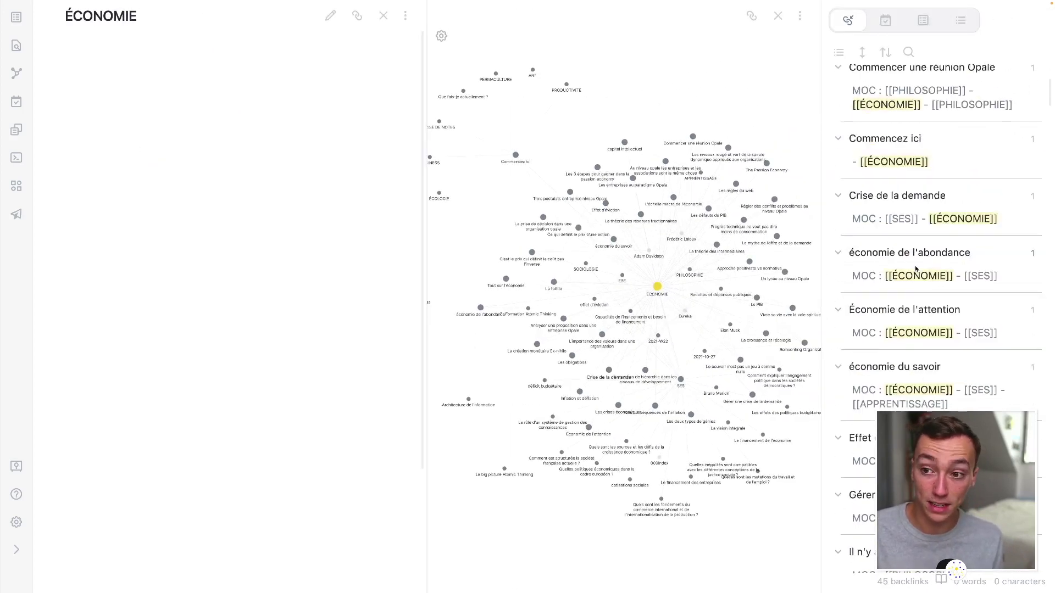
pyautogui.scroll(6, 916, 269)
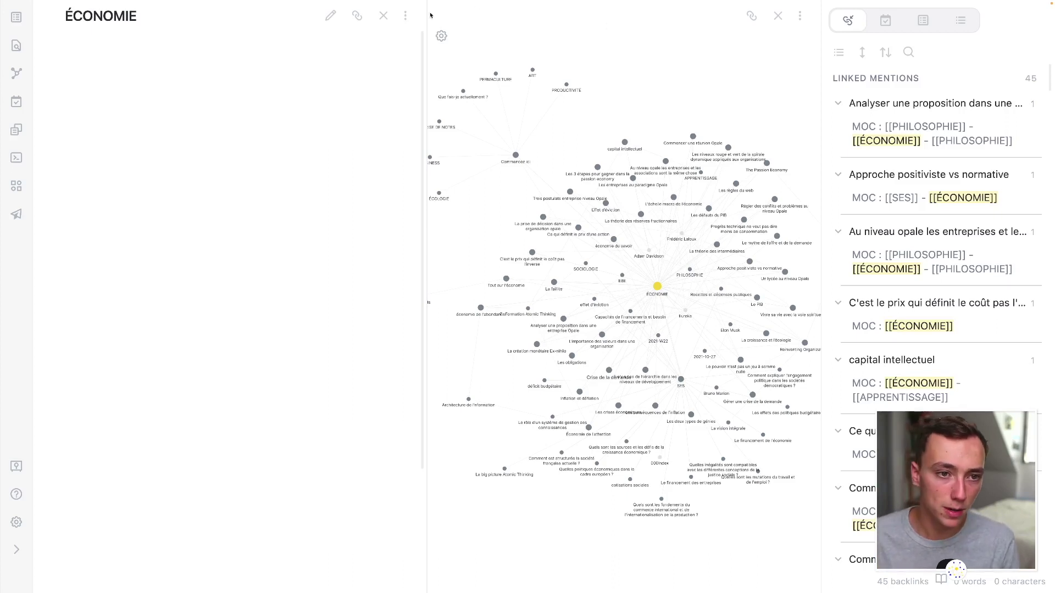
# - Drag links to Analyser une proposition, Approche positiviste vs normative and capital intellectuel into ÉCONOMIE
pyautogui.click(330, 15)
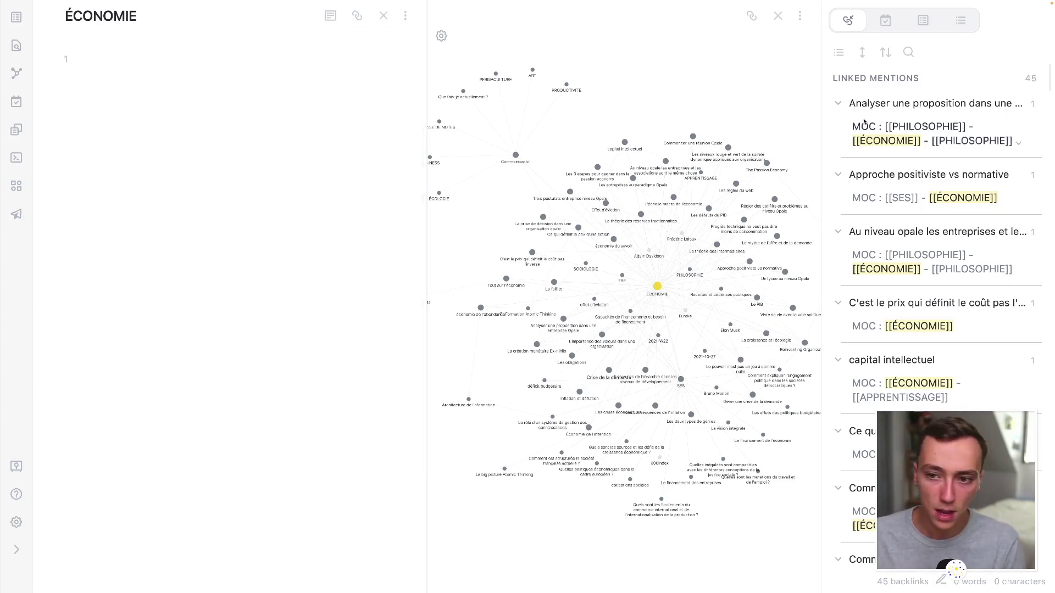
pyautogui.moveTo(907, 126); pyautogui.dragTo(266, 135)
pyautogui.moveTo(866, 219); pyautogui.dragTo(250, 161)
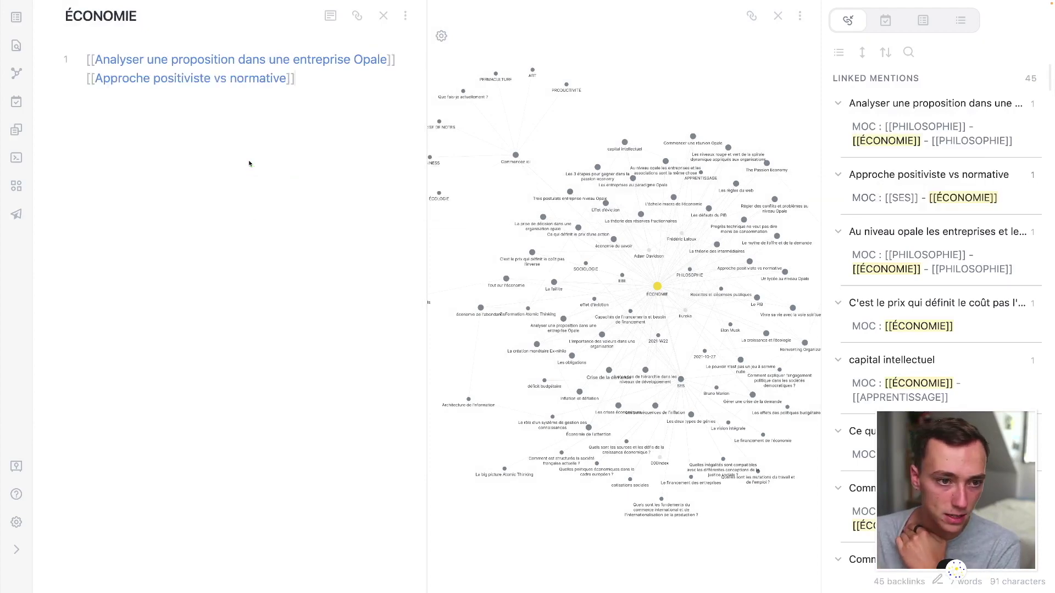
pyautogui.click(87, 78)
pyautogui.press('Return')
pyautogui.press('Return')
pyautogui.press('Return')
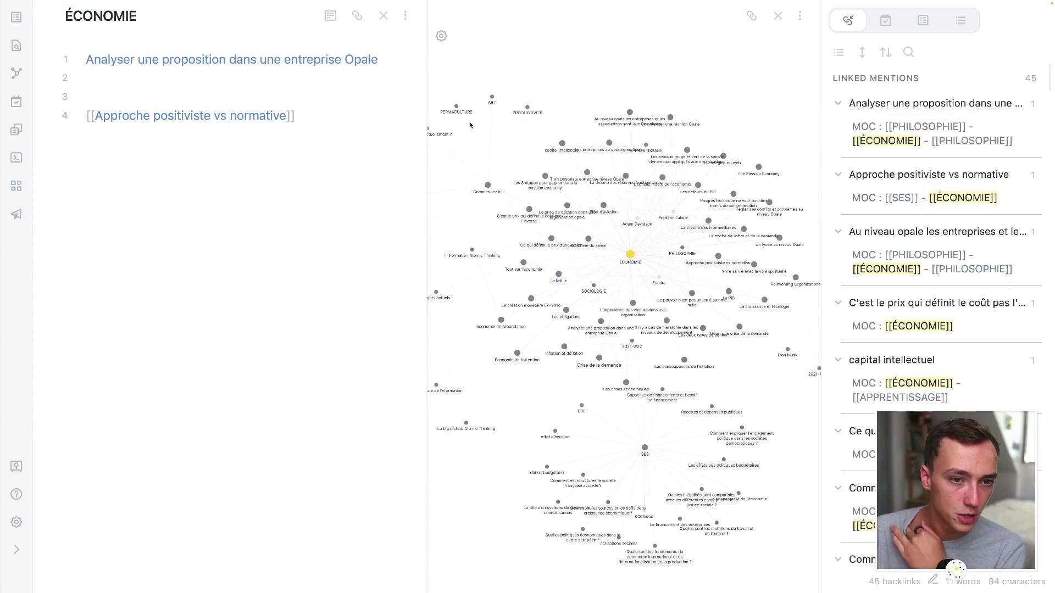
pyautogui.scroll(-5, 879, 165)
pyautogui.moveTo(891, 97); pyautogui.dragTo(317, 259)
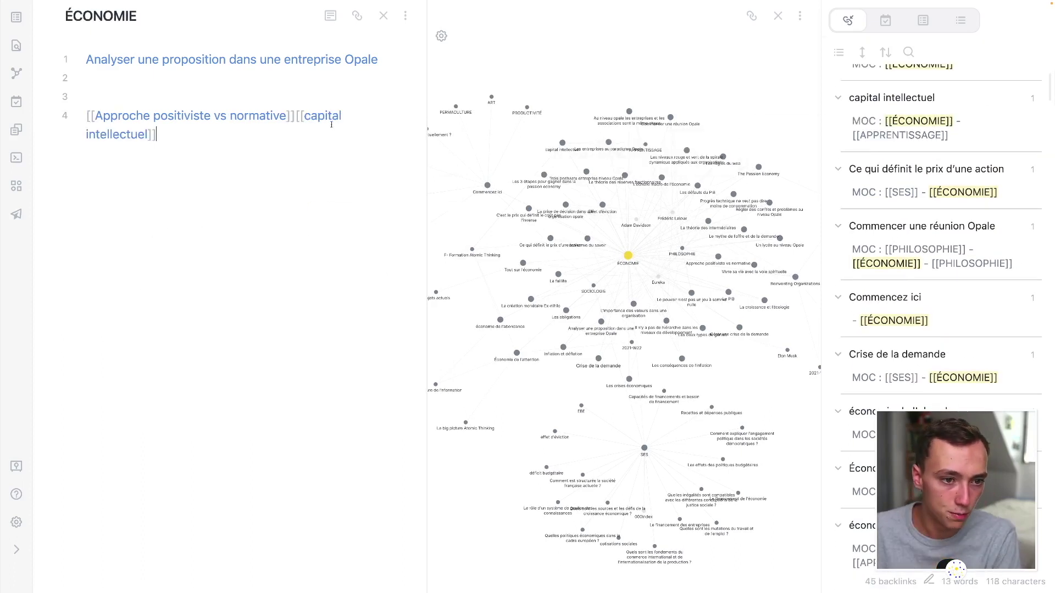
pyautogui.click(295, 115)
pyautogui.press('Return')
pyautogui.press('Return')
pyautogui.click(206, 91)
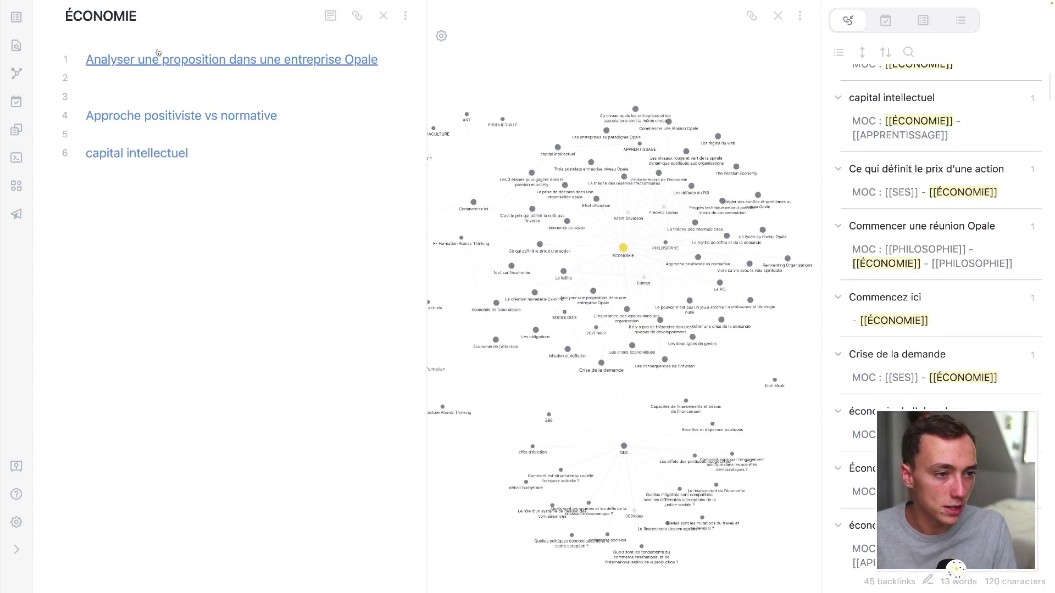
# - Add '## TOOLS' and '## THEORIES' headings to the ÉCONOMIE note
pyautogui.click(84, 58)
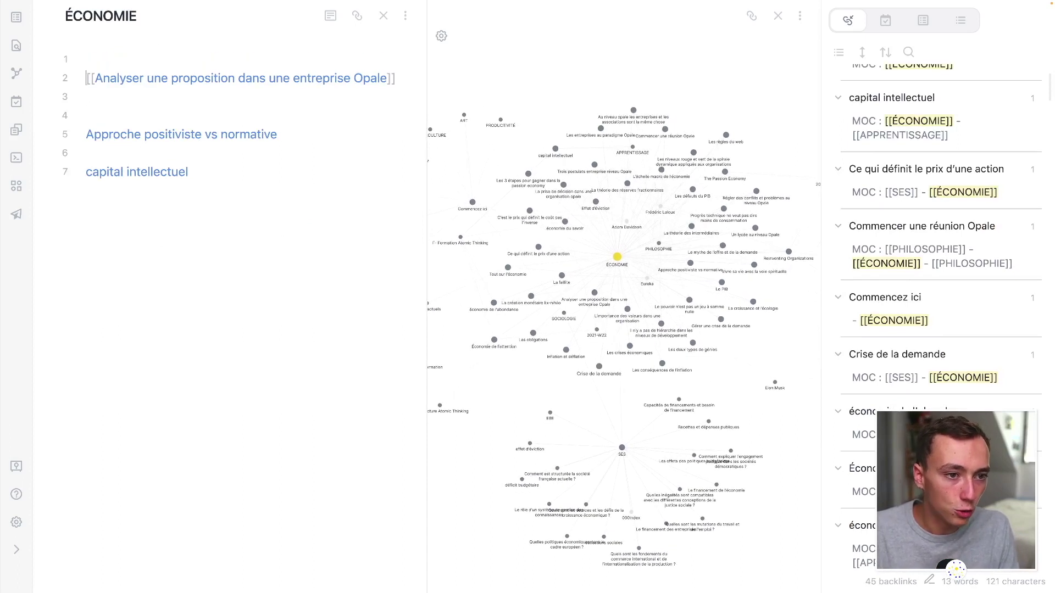
pyautogui.press('Return')
pyautogui.press('Up')
pyautogui.write('## TOOTLS')
pyautogui.press('BackSpace')
pyautogui.press('BackSpace')
pyautogui.press('BackSpace')
pyautogui.write('LS')
pyautogui.press('Down')
pyautogui.press('Down')
pyautogui.press('Down')
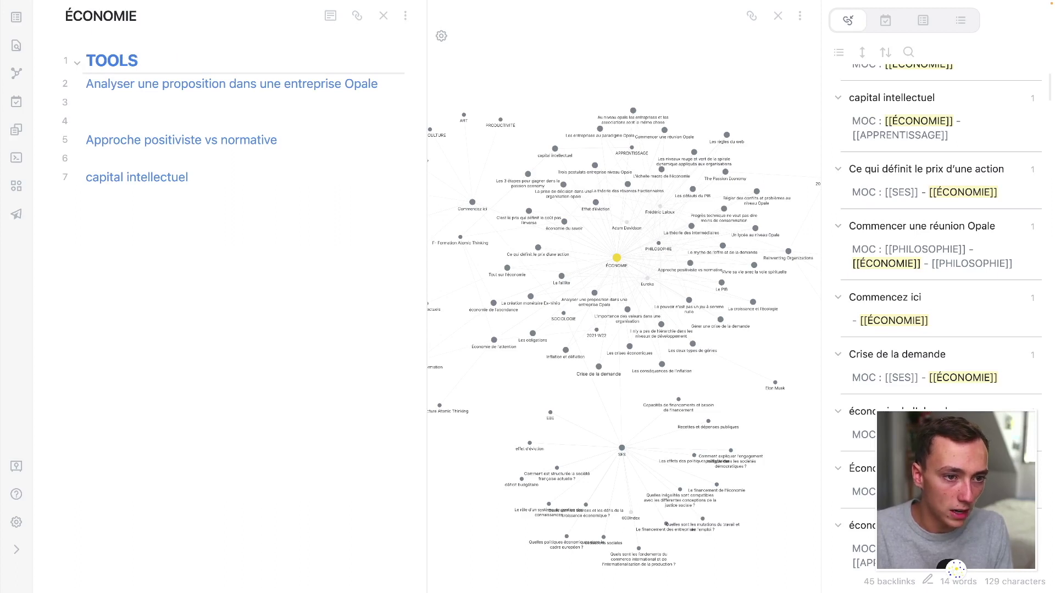
pyautogui.write('## ')
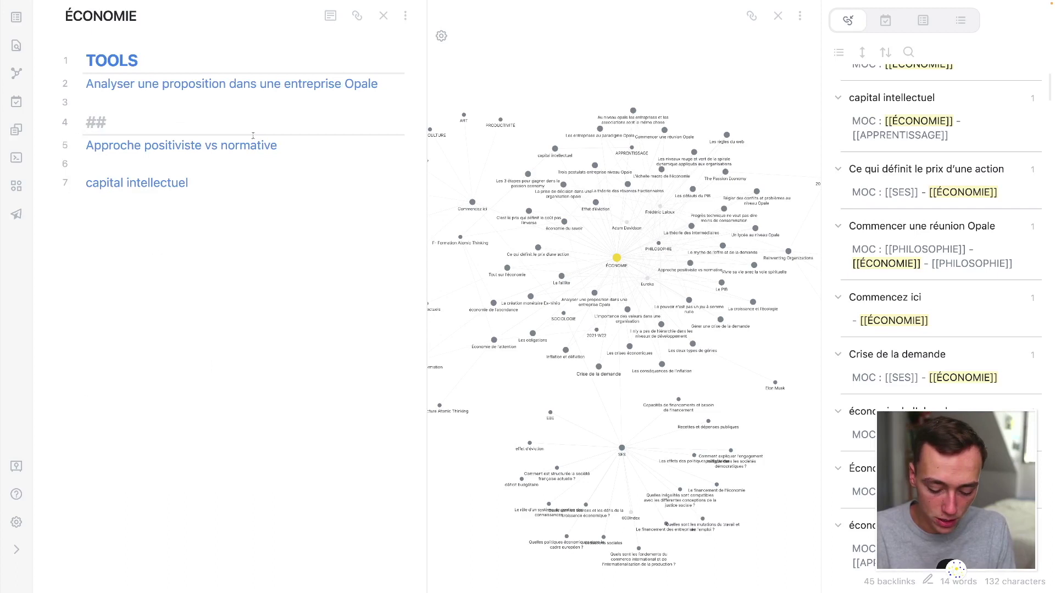
pyautogui.write('Theori')
pyautogui.press('BackSpace')
pyautogui.press('BackSpace')
pyautogui.press('BackSpace')
pyautogui.press('BackSpace')
pyautogui.press('BackSpace')
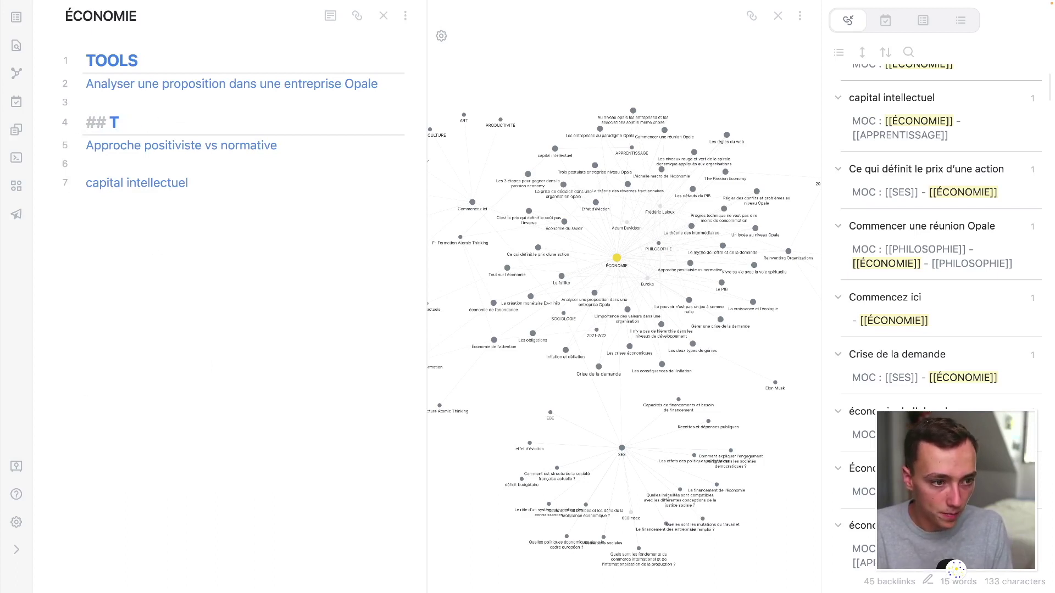
pyautogui.write('HEORIES')
# - Start a CONCEPTS heading with Crise de la demande and Effet d'éviction links beneath it
pyautogui.click(86, 163)
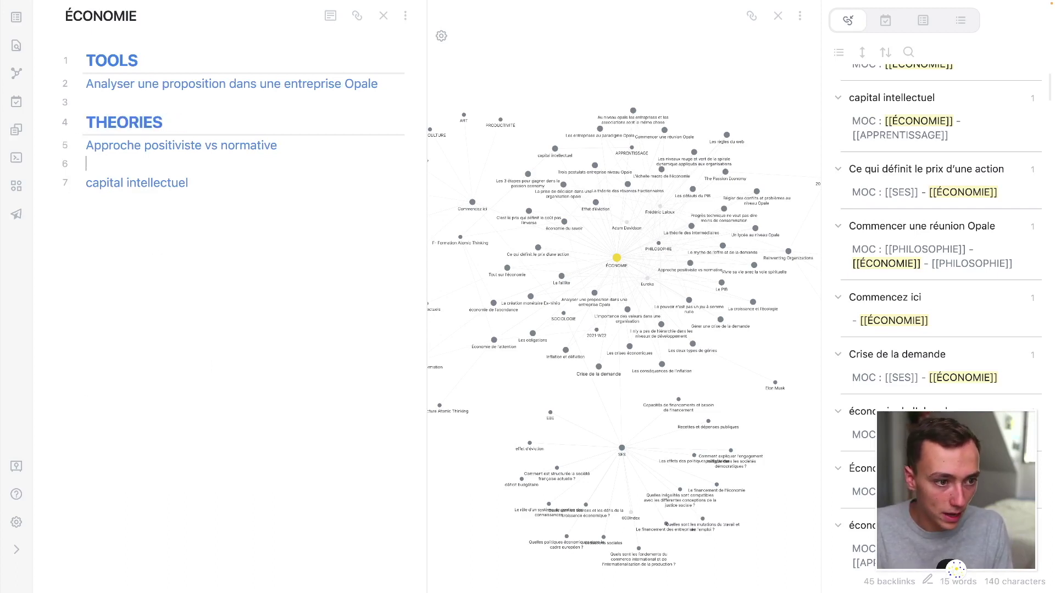
pyautogui.press('Return')
pyautogui.press('Return')
pyautogui.write('## CONCEPT')
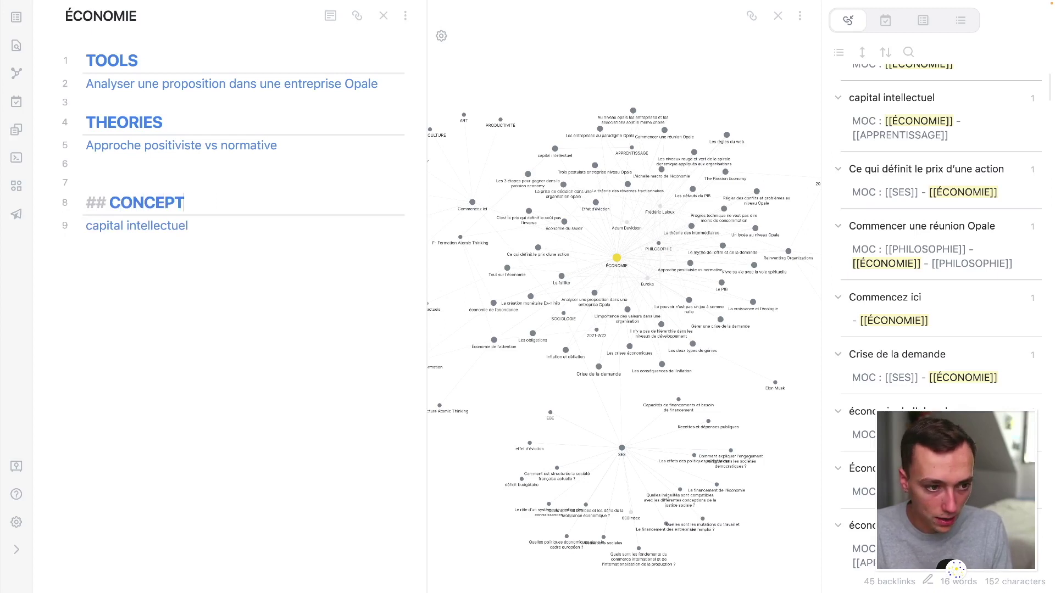
pyautogui.click(224, 238)
pyautogui.press('Return')
pyautogui.press('Return')
pyautogui.press('Return')
pyautogui.press('Return')
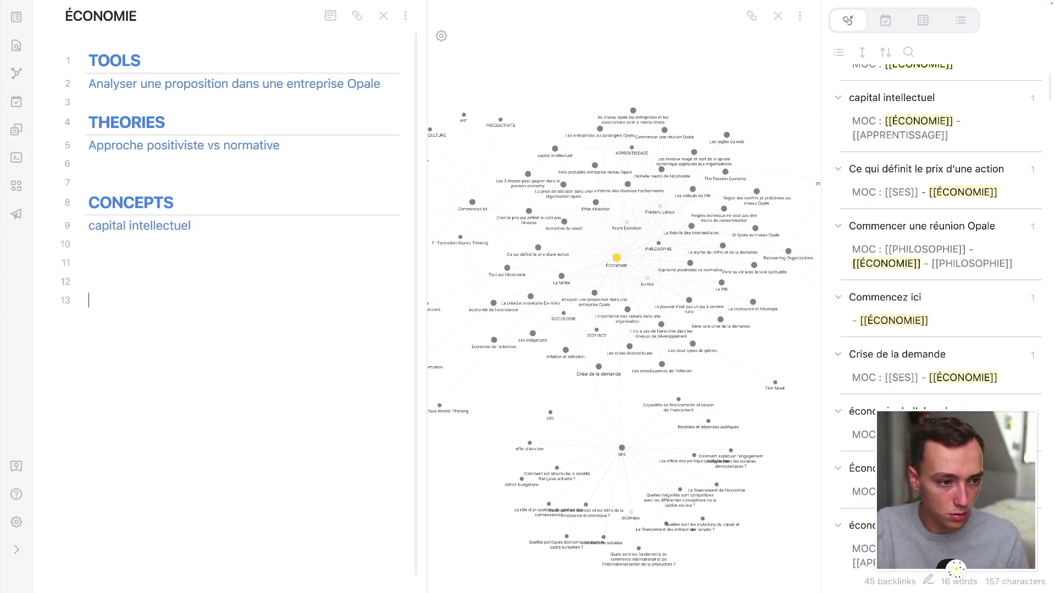
pyautogui.scroll(-3, 906, 230)
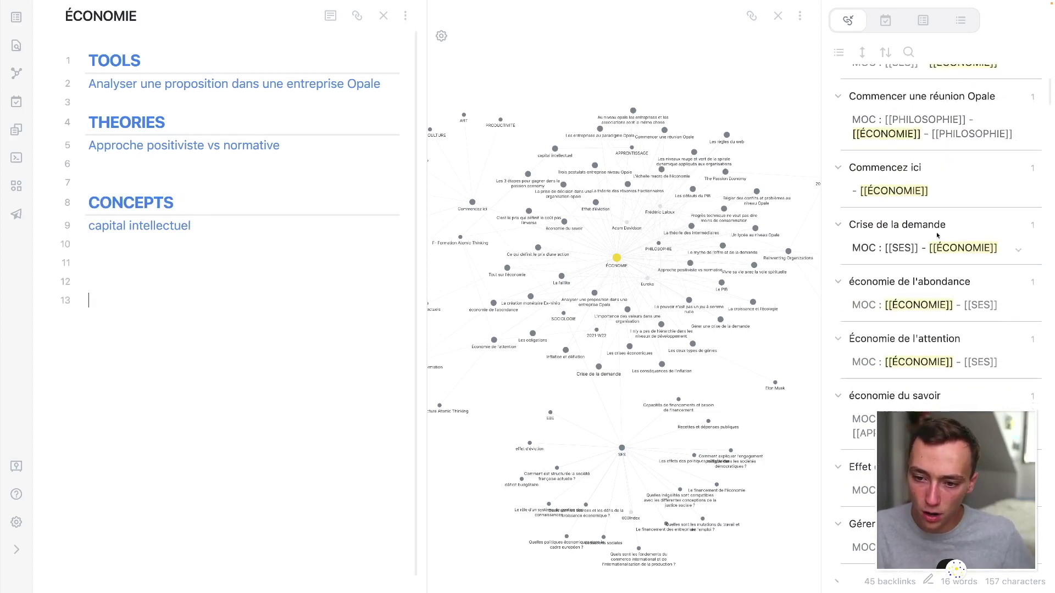
pyautogui.moveTo(907, 230); pyautogui.dragTo(171, 242)
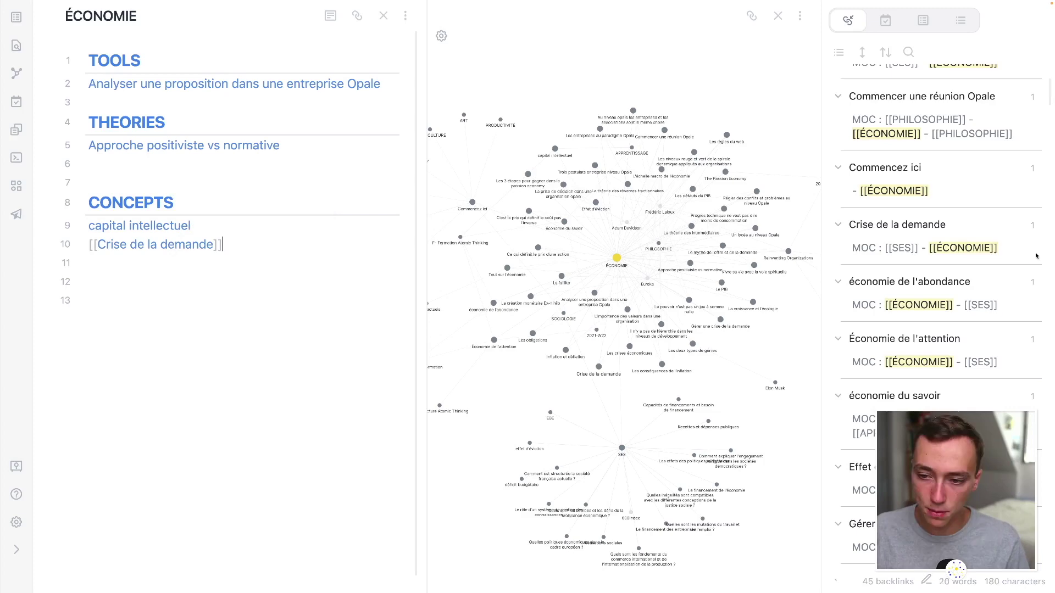
pyautogui.scroll(-7, 901, 275)
pyautogui.moveTo(884, 136); pyautogui.dragTo(204, 276)
pyautogui.click(218, 263)
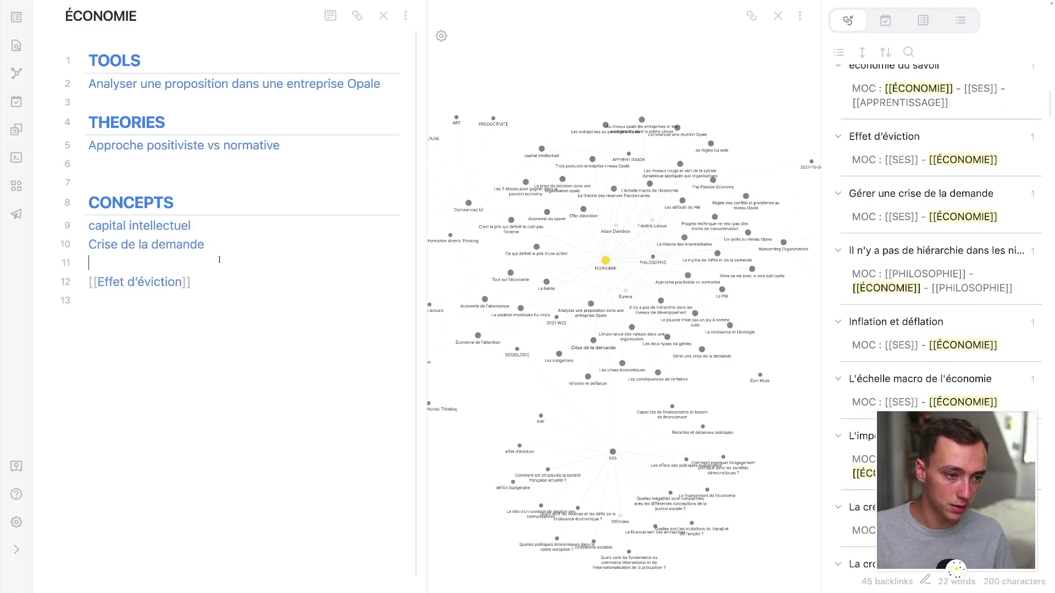
pyautogui.press('BackSpace')
pyautogui.hotkey('ctrl', 'a')
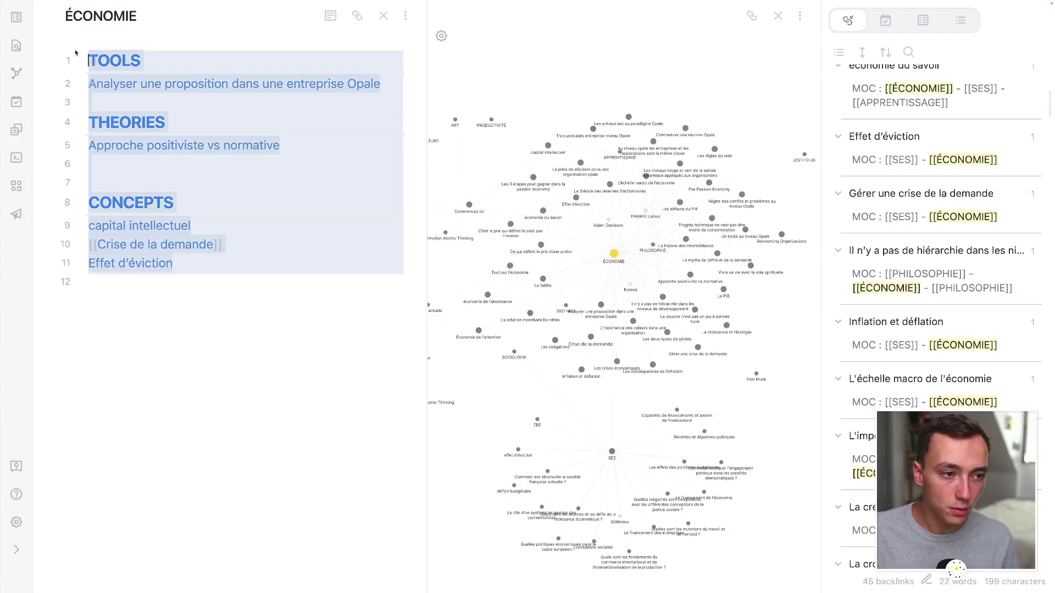
# - Erase the ÉCONOMIE note's content and return to Crise de la demande with backlinks hidden
pyautogui.press('BackSpace')
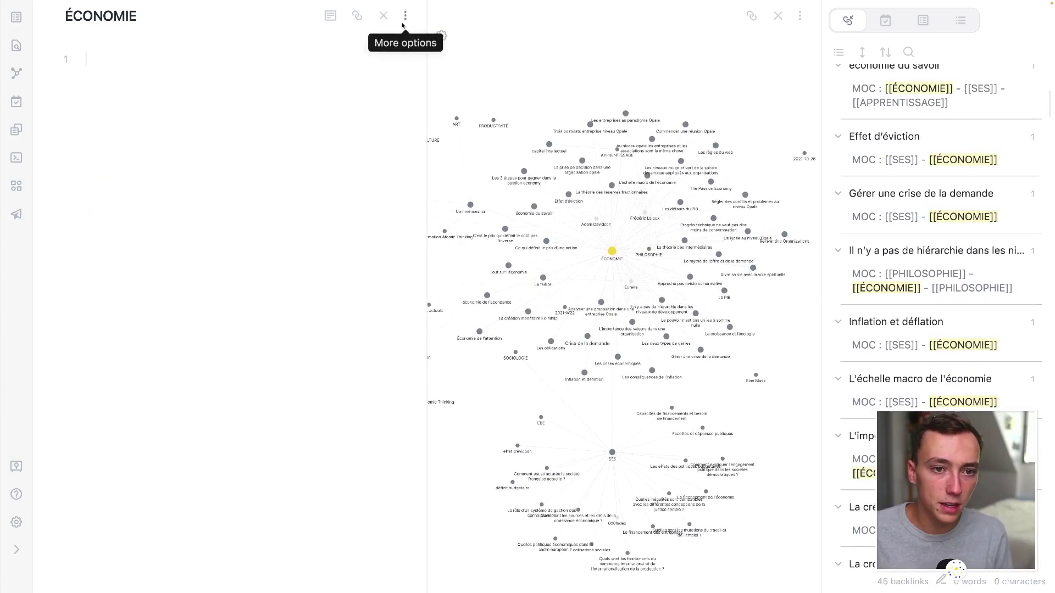
pyautogui.hotkey('ctrl', 'alt', 'Left')
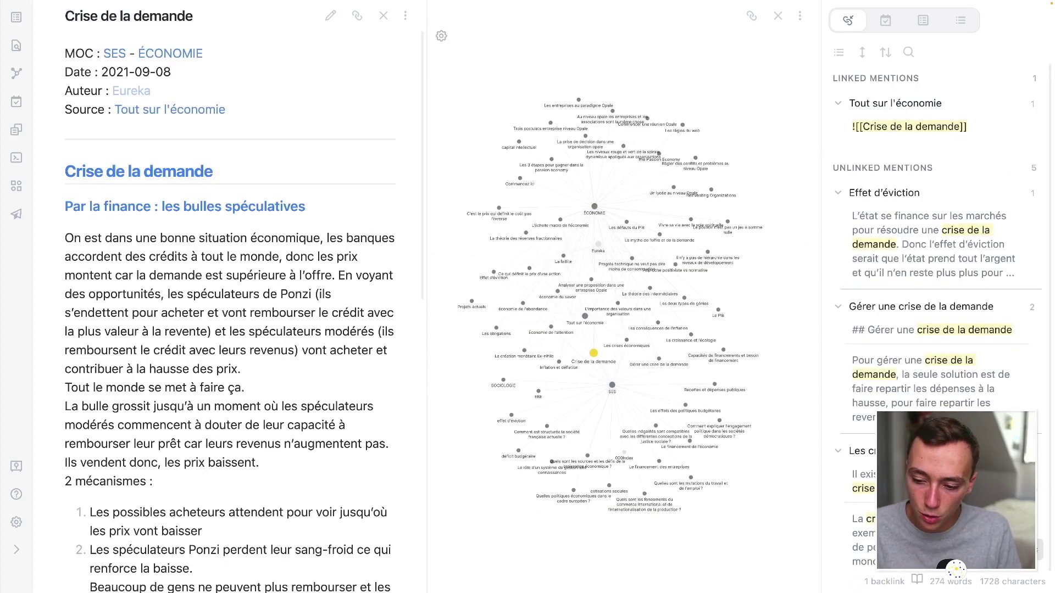
pyautogui.hotkey('ctrl', 'shift', 'r')
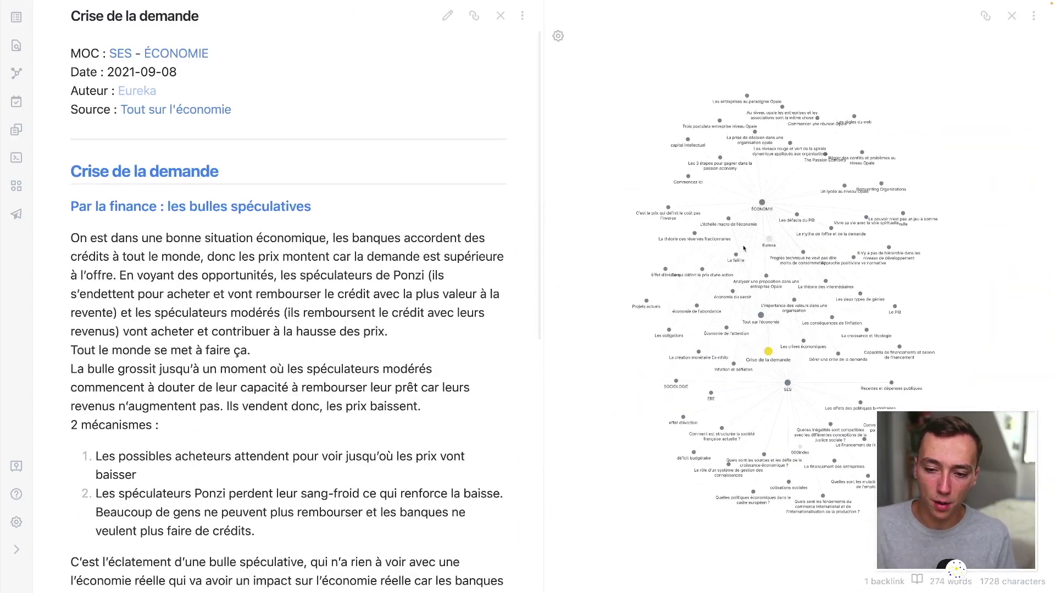
# - Reset the local graph depth to 1, then close the graph and the Crise de la demande note
pyautogui.click(558, 35)
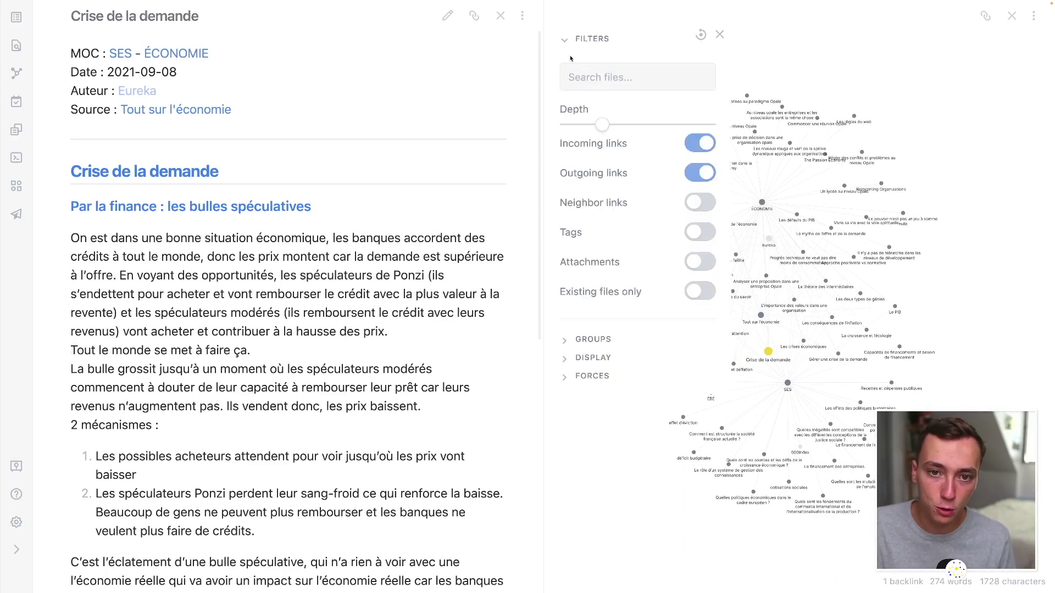
pyautogui.click(581, 124)
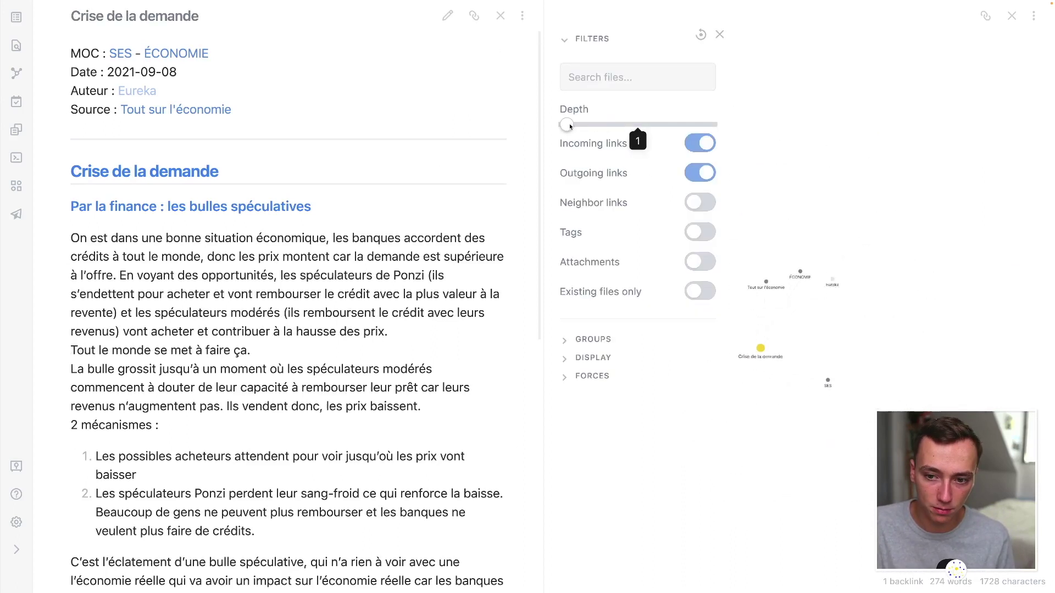
pyautogui.click(719, 35)
pyautogui.click(1012, 17)
pyautogui.click(1013, 17)
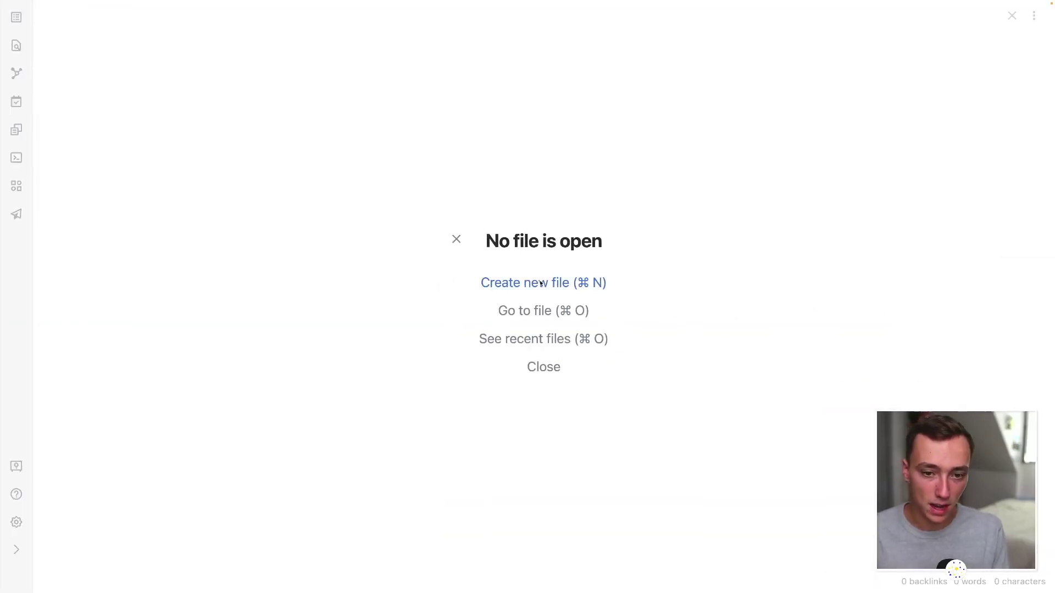
pyautogui.press('super+o')
pyautogui.write('content')
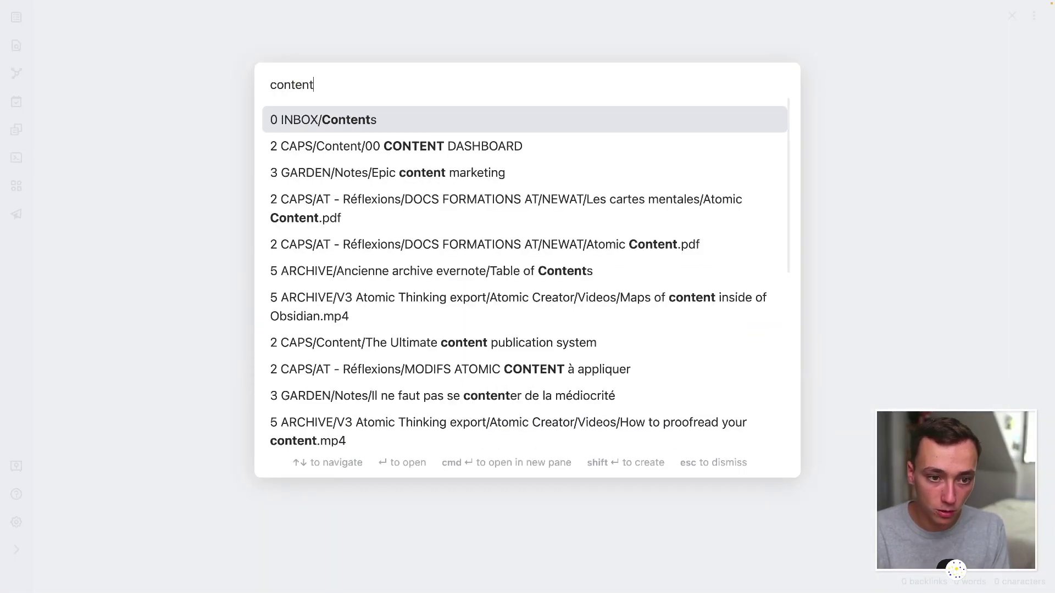
pyautogui.press('Down')
pyautogui.press('Return')
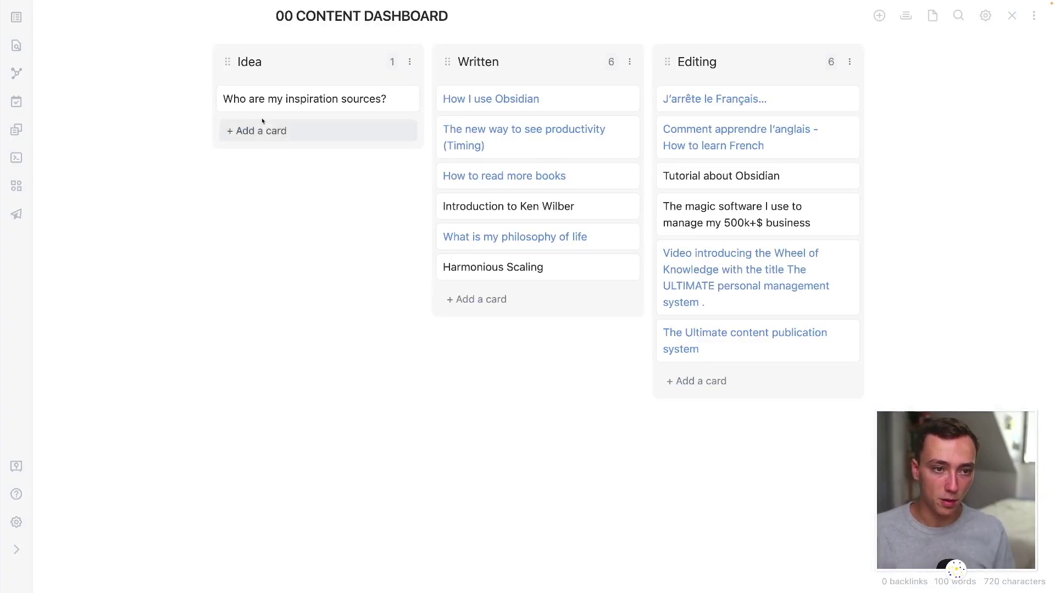
pyautogui.click(17, 522)
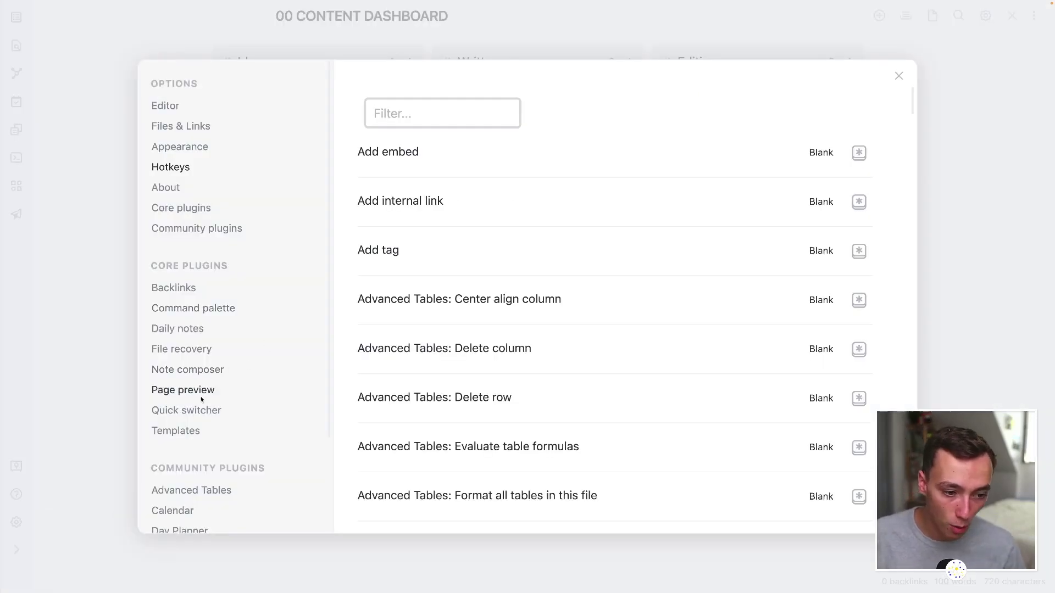
pyautogui.click(189, 209)
pyautogui.click(212, 230)
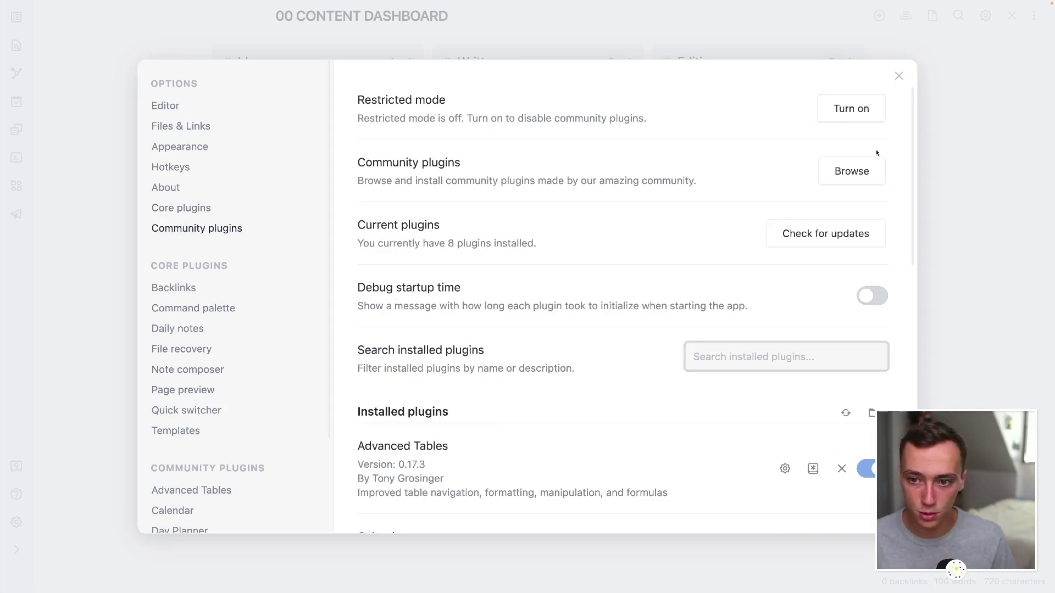
pyautogui.click(851, 171)
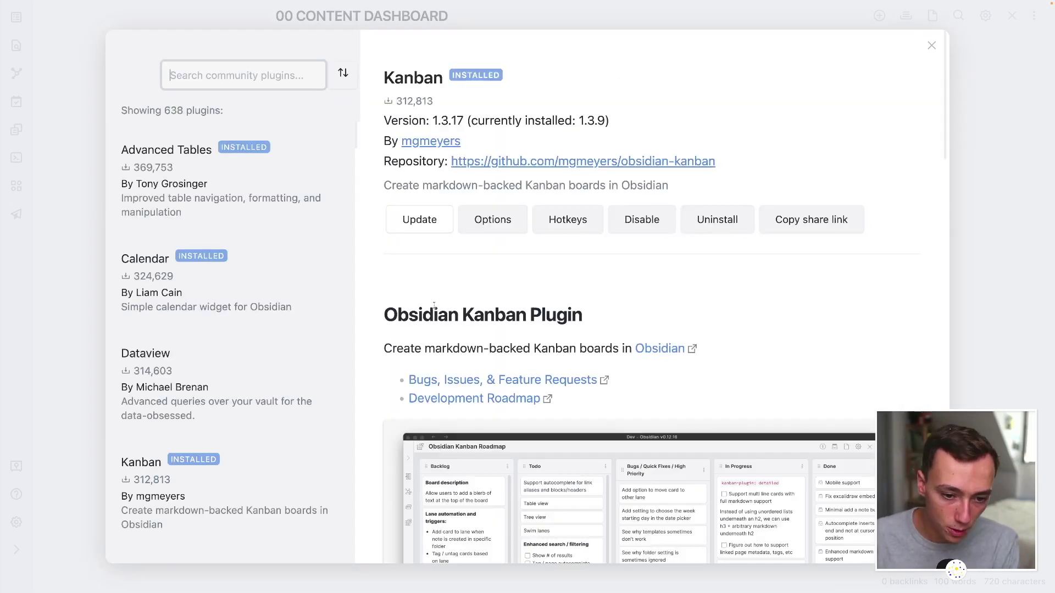
pyautogui.scroll(-5, 434, 308)
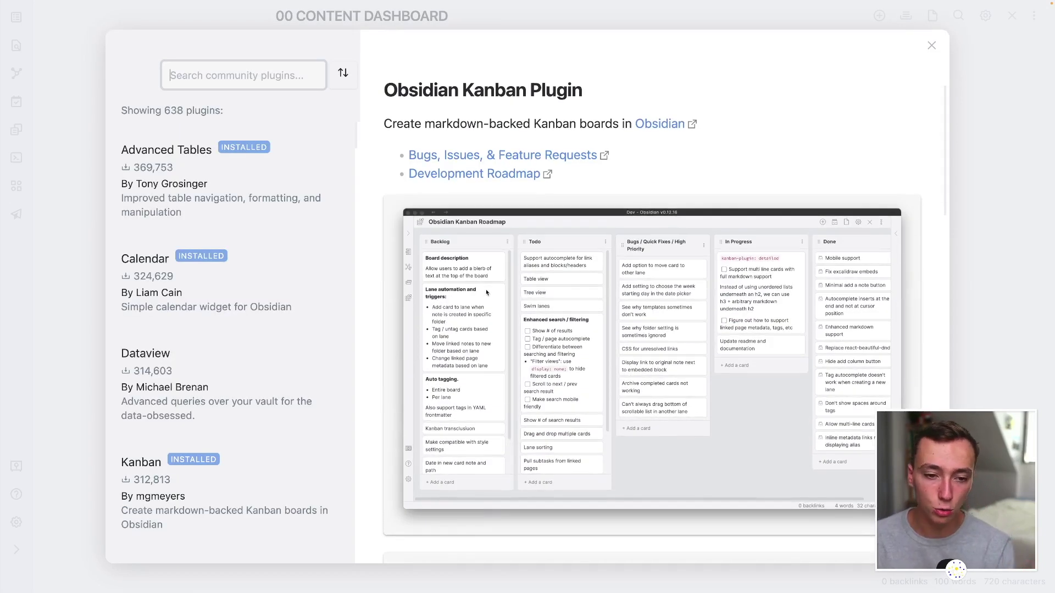
pyautogui.scroll(-10, 486, 293)
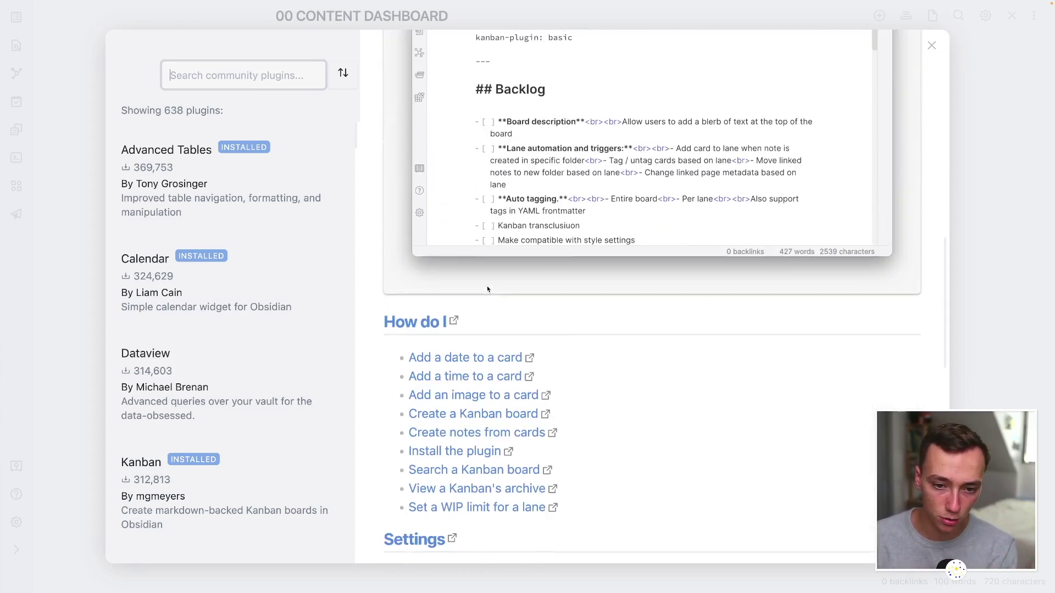
pyautogui.press('Escape')
pyautogui.press('Escape')
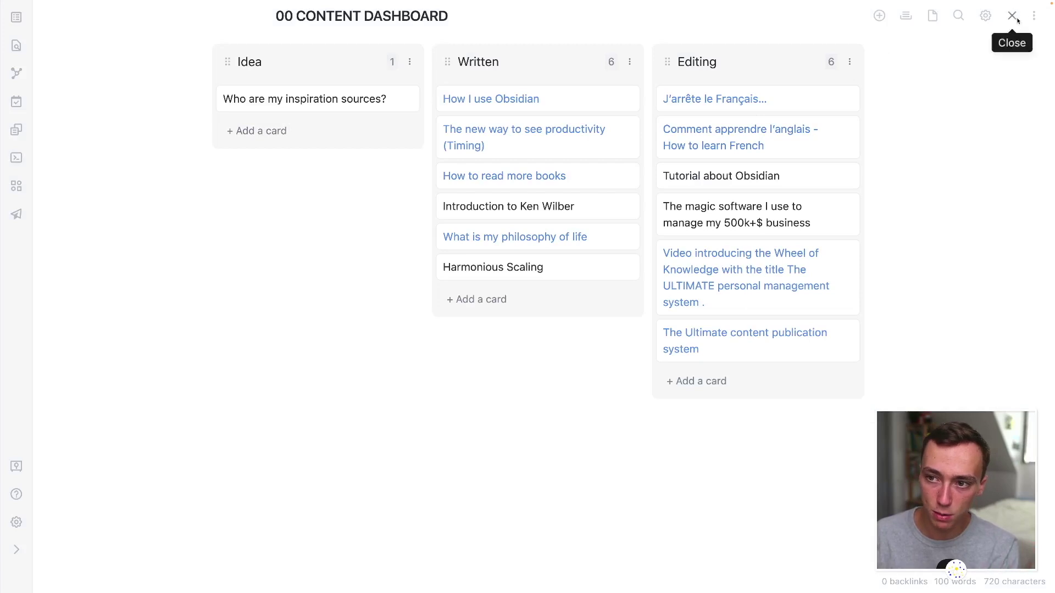
pyautogui.click(1033, 16)
pyautogui.click(879, 41)
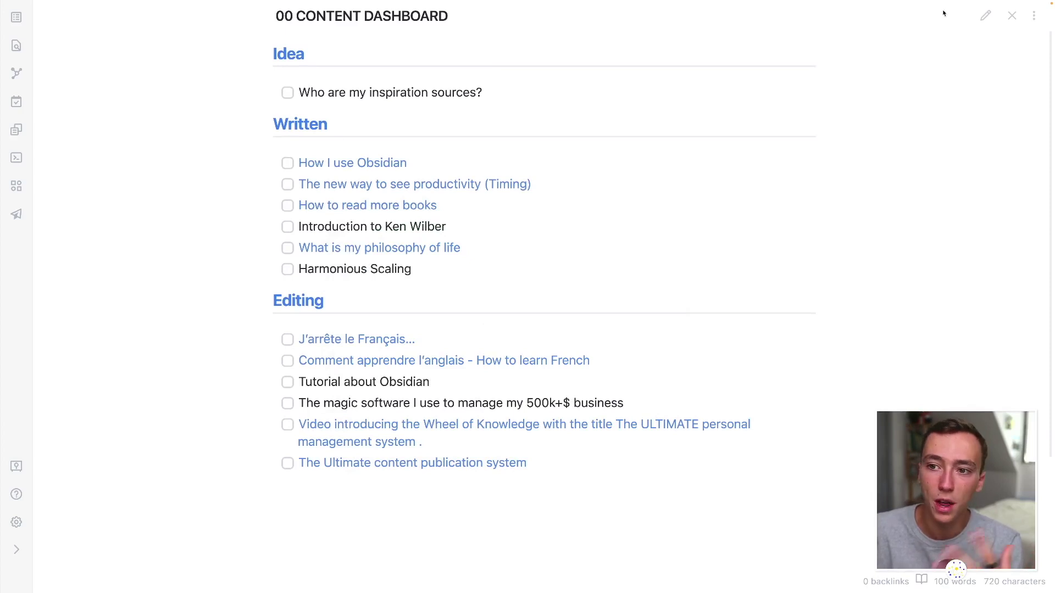
pyautogui.click(985, 16)
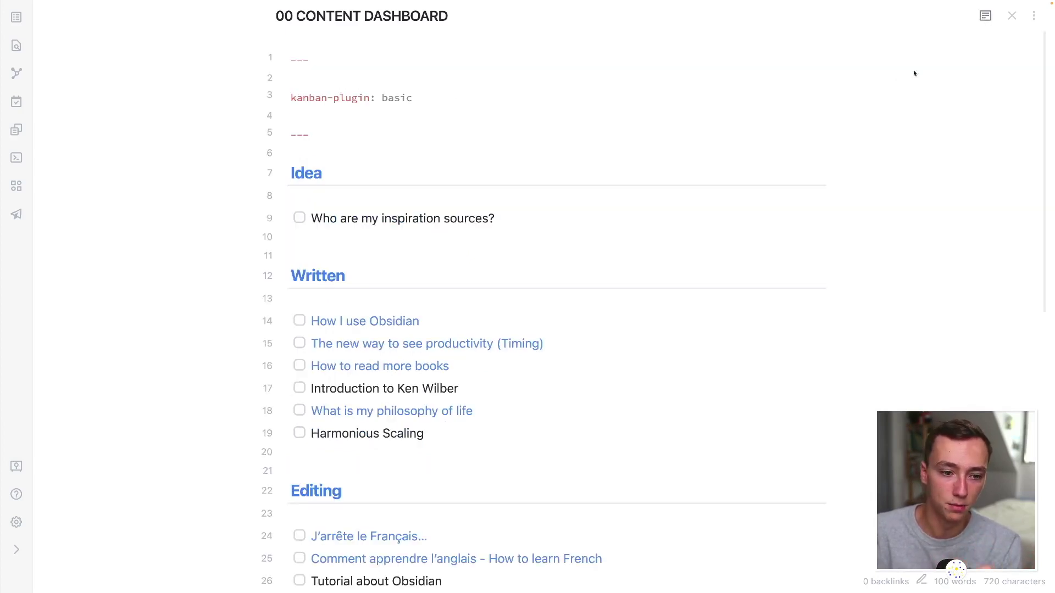
pyautogui.moveTo(447, 137); pyautogui.dragTo(308, 55)
pyautogui.moveTo(390, 159); pyautogui.dragTo(285, 45)
pyautogui.click(471, 123)
pyautogui.scroll(-10, 576, 238)
pyautogui.scroll(10, 577, 238)
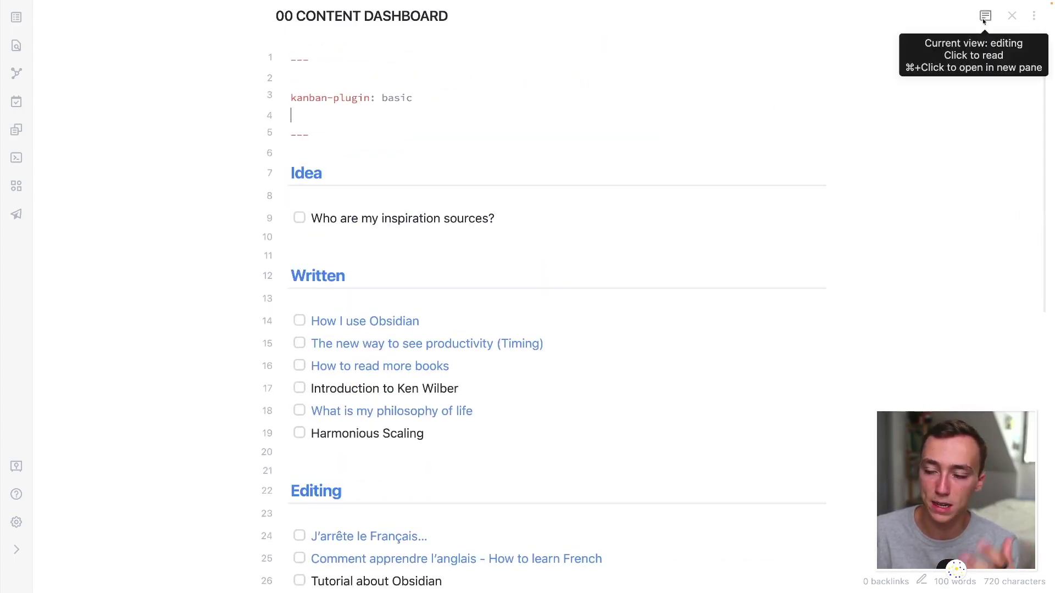
pyautogui.click(1032, 16)
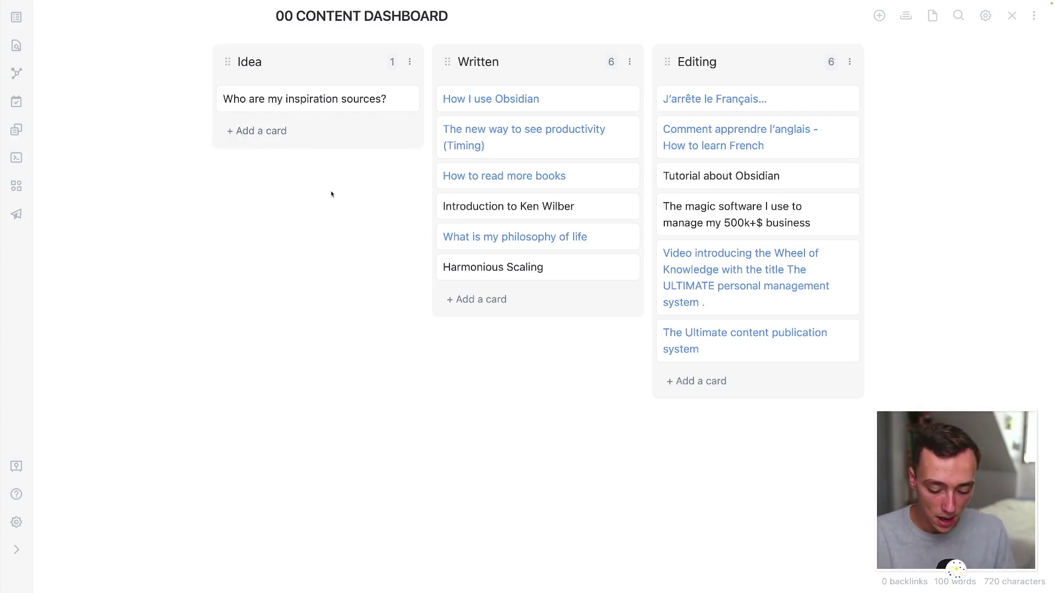
# - Move the How I use Obsidian card toward the Editing column on the content dashboard
pyautogui.hotkey('alt', 'space')
pyautogui.write('things')
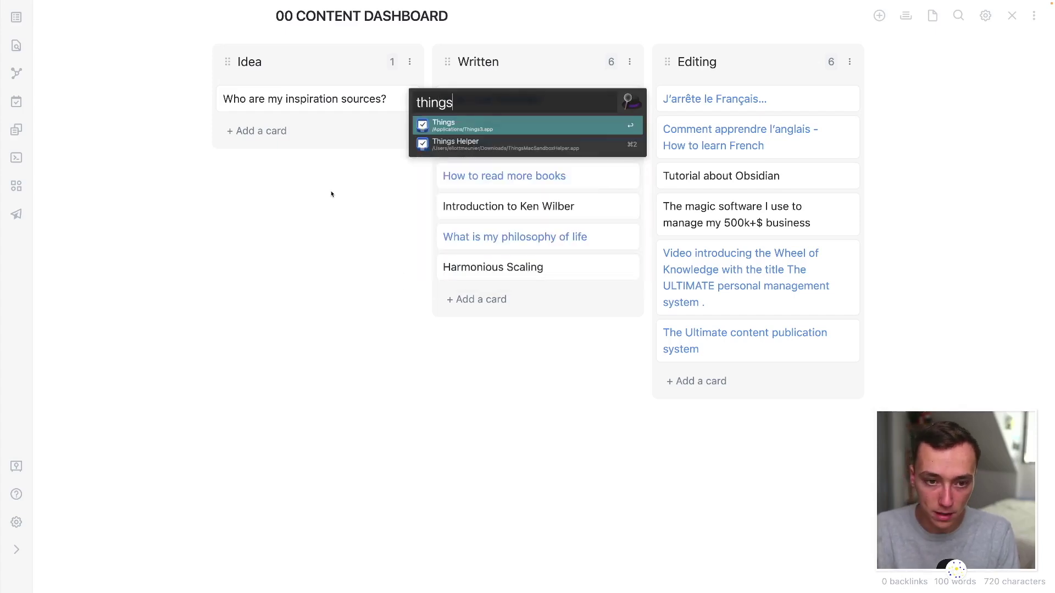
pyautogui.press('Return')
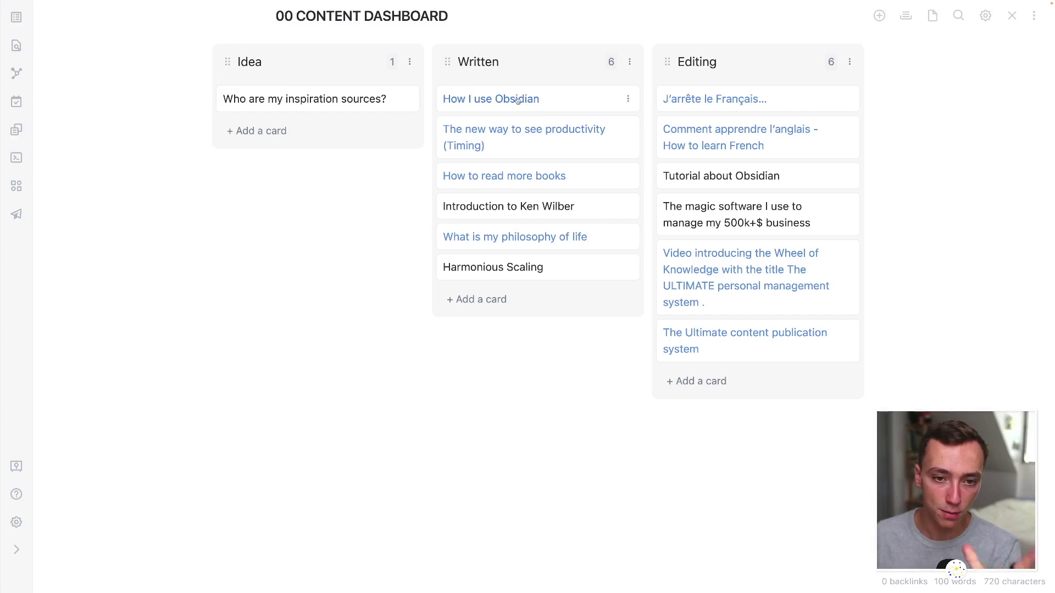
pyautogui.moveTo(533, 104); pyautogui.dragTo(497, 103)
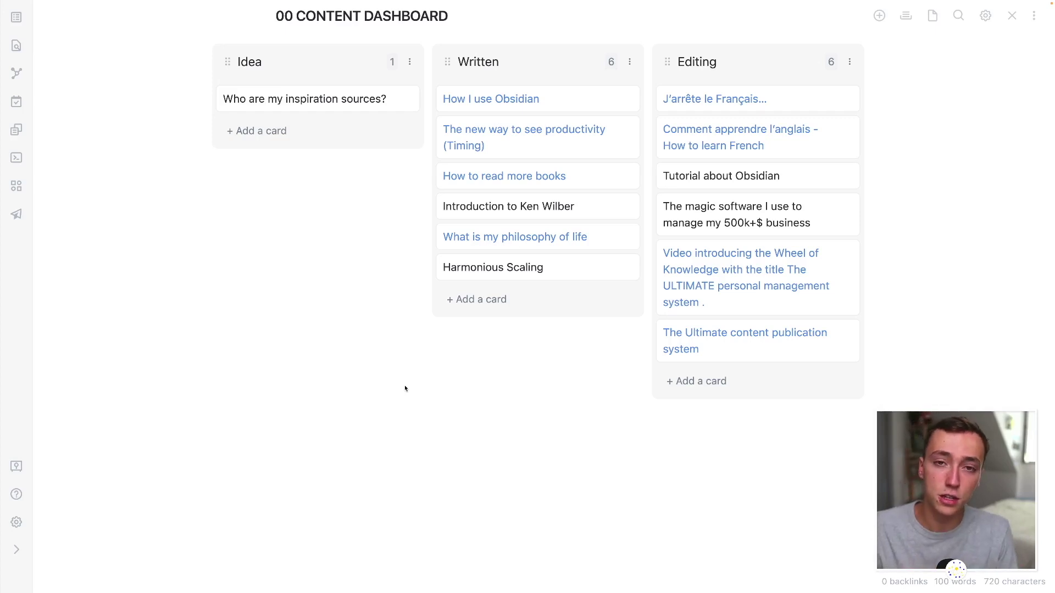
# - Open the MON LIVRE GESTION DES CONNAISSANCES outline via the quick switcher and scroll through it
pyautogui.press('cmd+o')
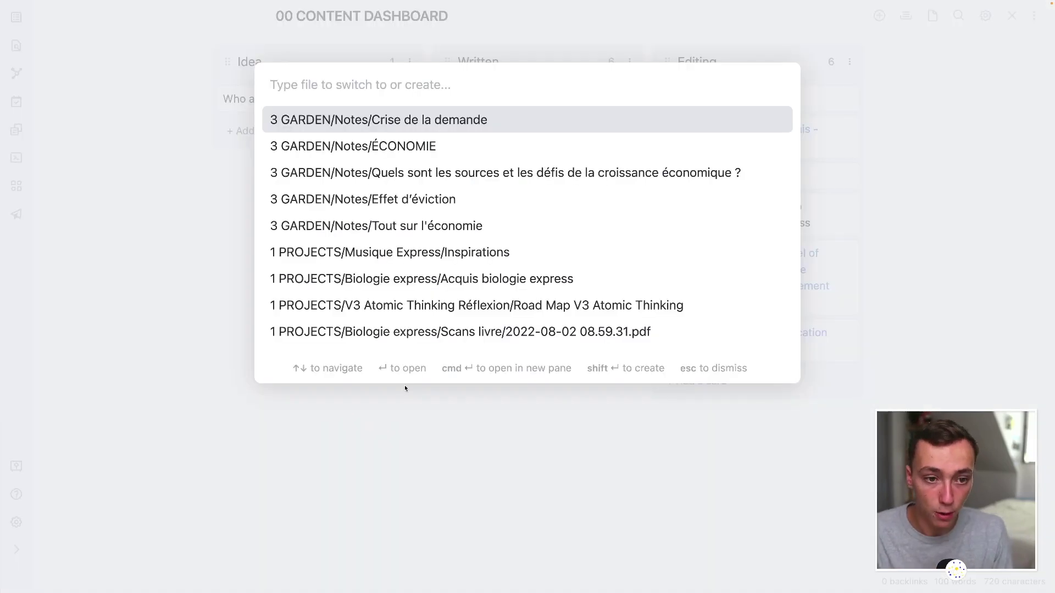
pyautogui.write('mon livre')
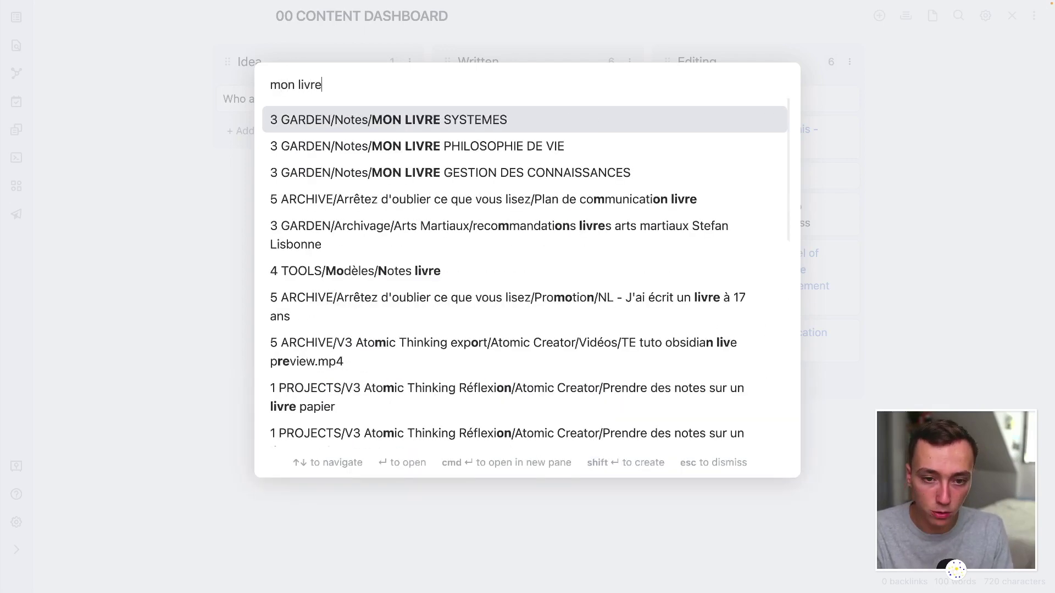
pyautogui.press('Down')
pyautogui.press('Down')
pyautogui.press('Return')
pyautogui.scroll(-10, 388, 325)
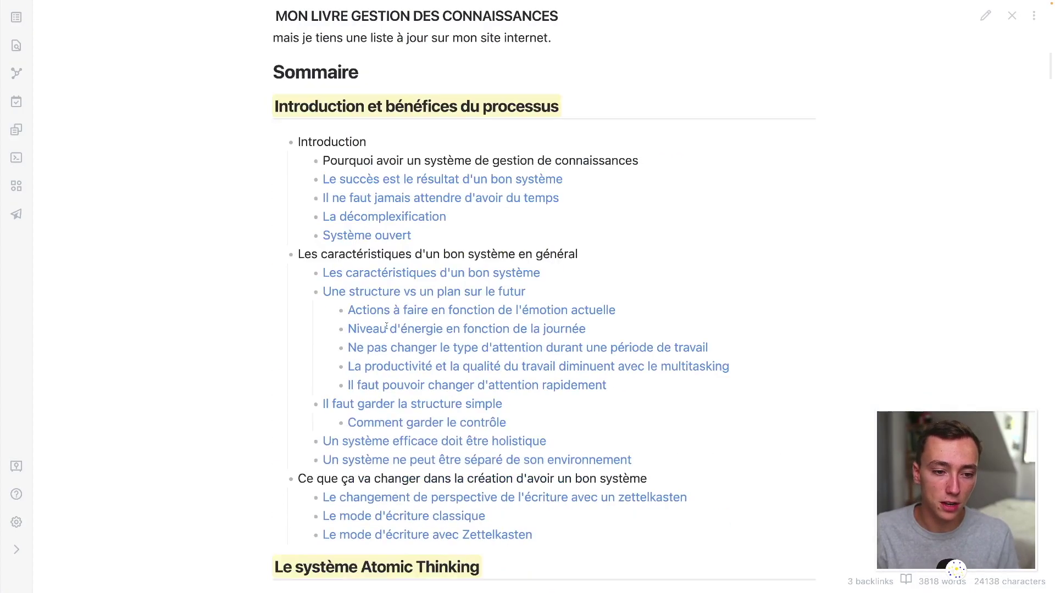
pyautogui.scroll(-1, 388, 325)
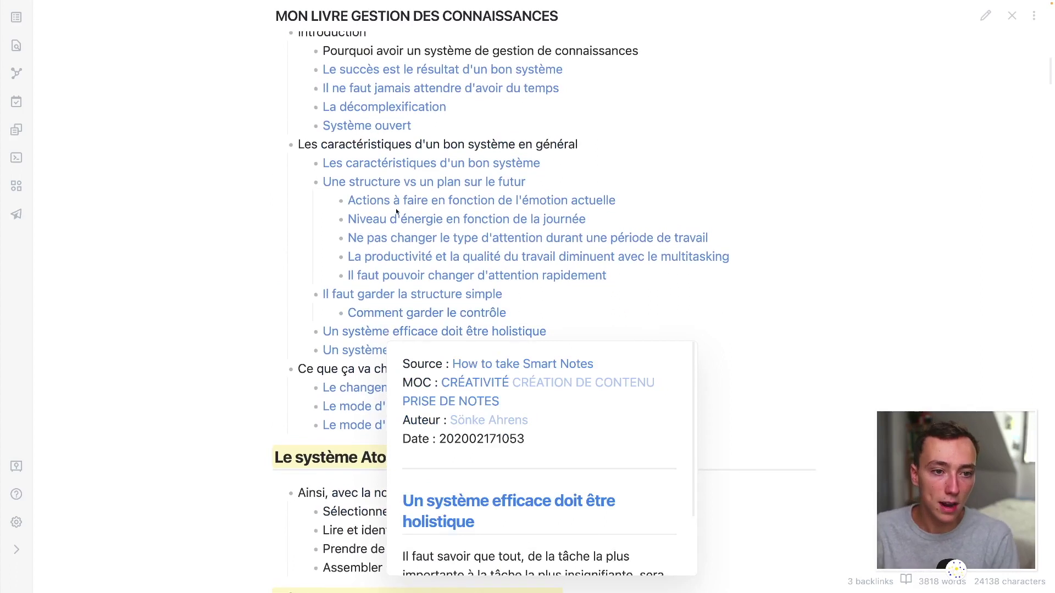
pyautogui.scroll(1, 376, 174)
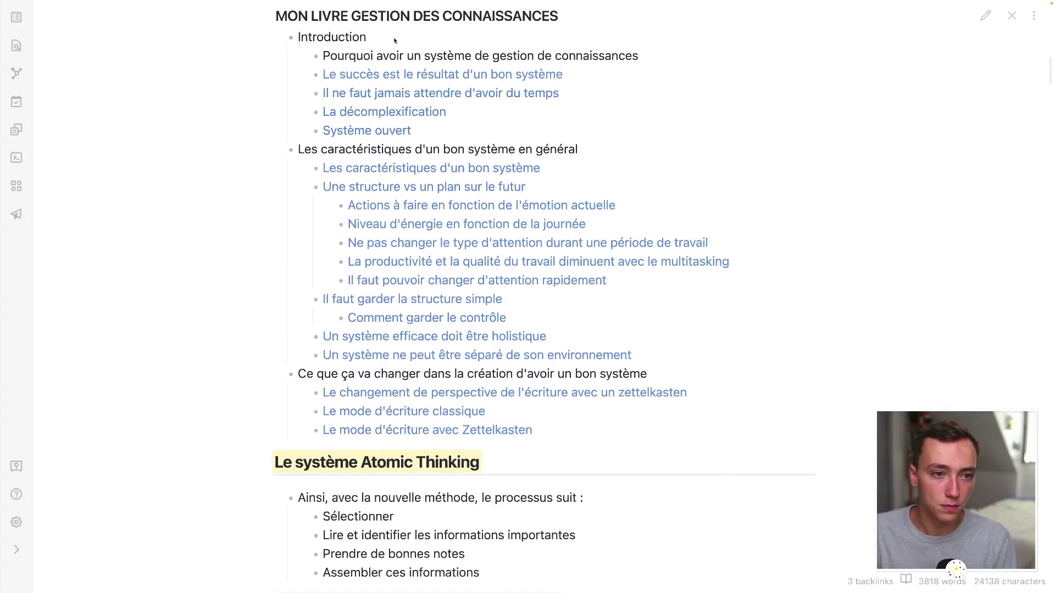
# - Open three linked notes, from Le succès est le résultat onward, in side panes, then close them
pyautogui.moveTo(396, 76)
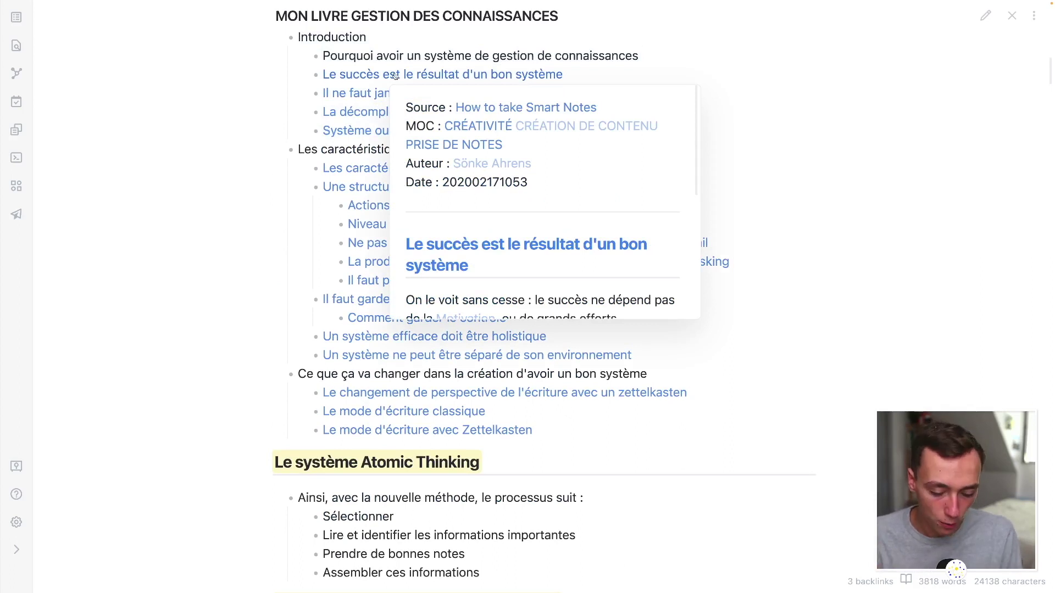
pyautogui.keyDown('super'); pyautogui.click(395, 76); pyautogui.keyUp('super')
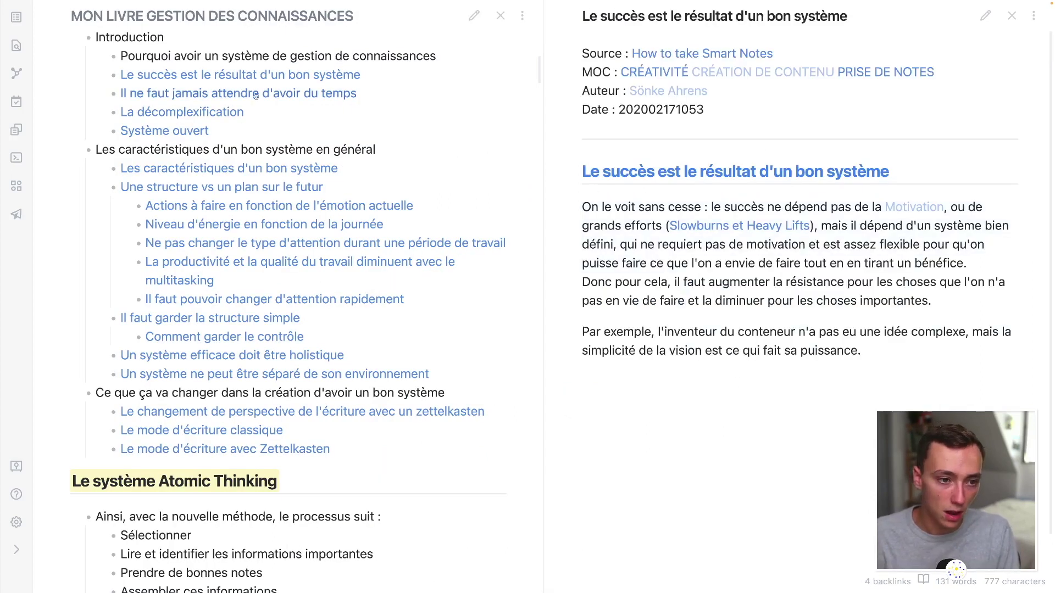
pyautogui.keyDown('super'); pyautogui.click(244, 91); pyautogui.keyUp('super')
pyautogui.keyDown('super'); pyautogui.click(187, 50); pyautogui.keyUp('super')
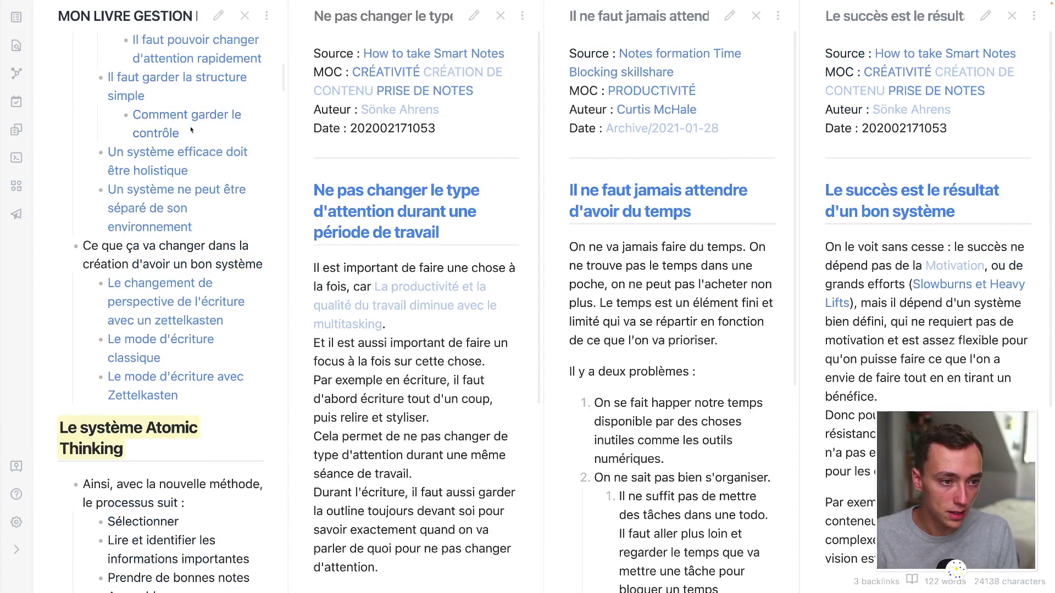
pyautogui.click(500, 16)
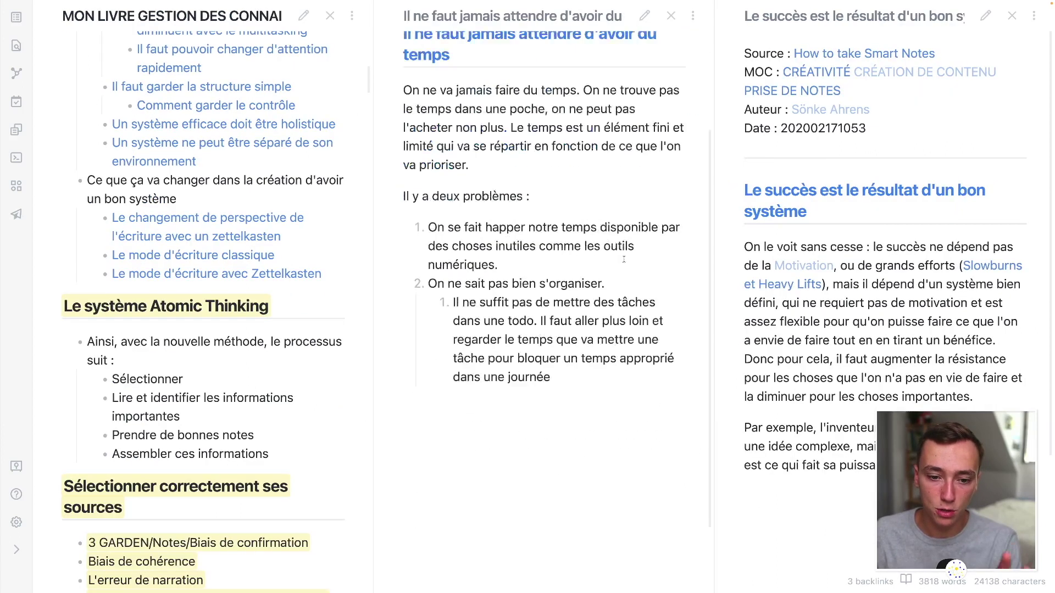
pyautogui.click(672, 16)
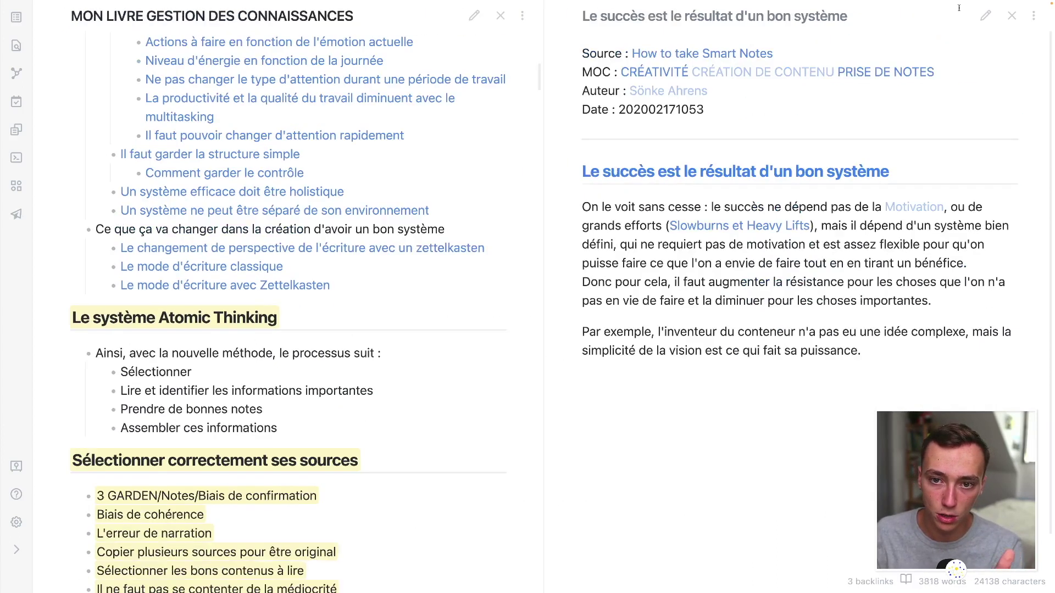
pyautogui.click(1012, 16)
pyautogui.scroll(5, 783, 147)
pyautogui.scroll(-4, 777, 159)
pyautogui.scroll(-5, 769, 160)
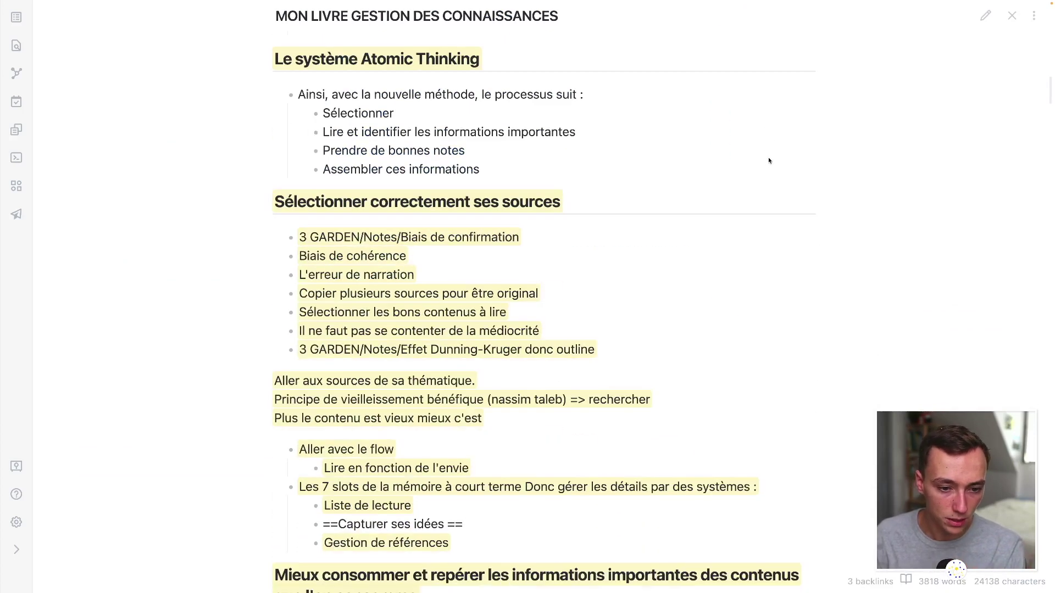
# - View L'erreur de narration, go back to the outline, then read and close Biais de confirmation
pyautogui.click(340, 290)
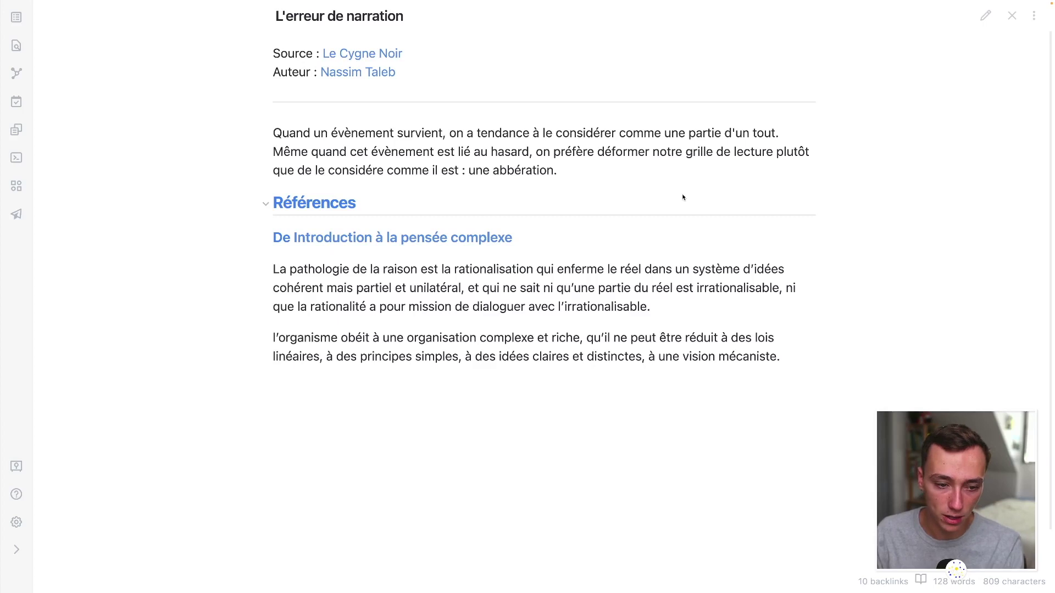
pyautogui.press('super+alt+Left')
pyautogui.click(441, 238)
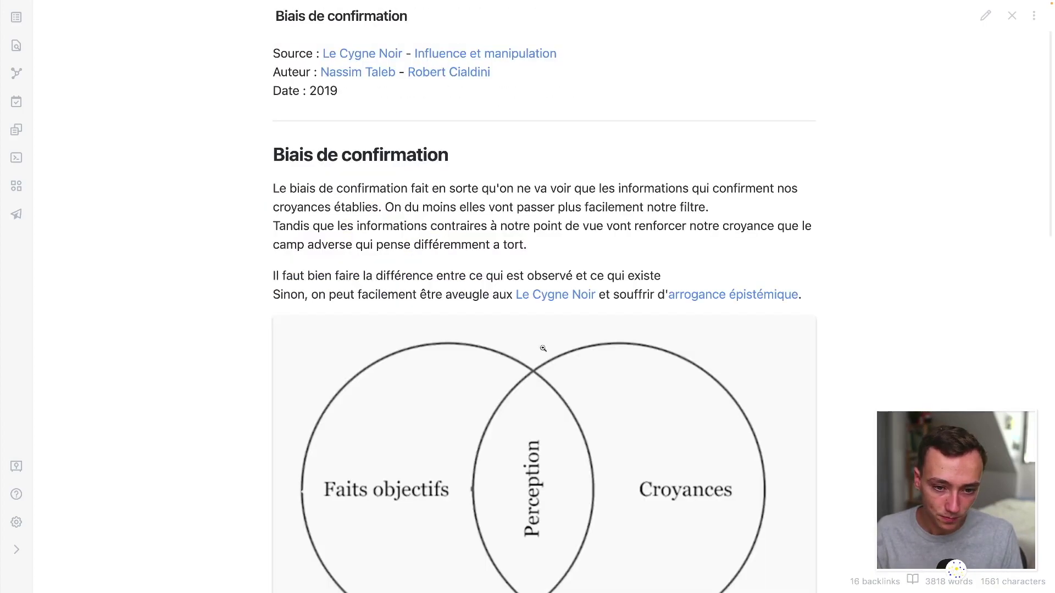
pyautogui.scroll(-10, 546, 346)
pyautogui.scroll(10, 544, 344)
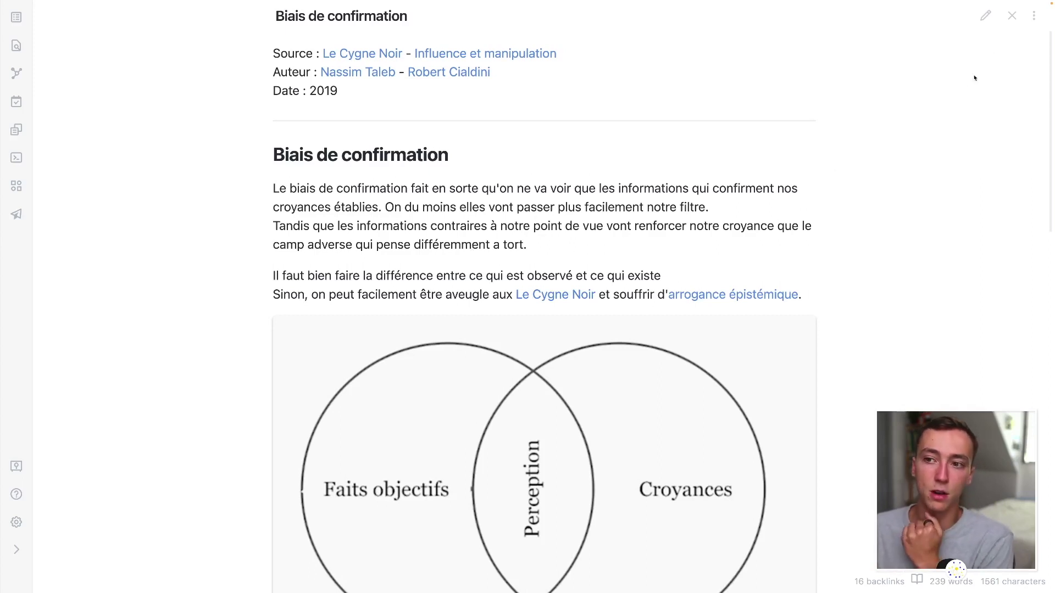
pyautogui.click(1013, 16)
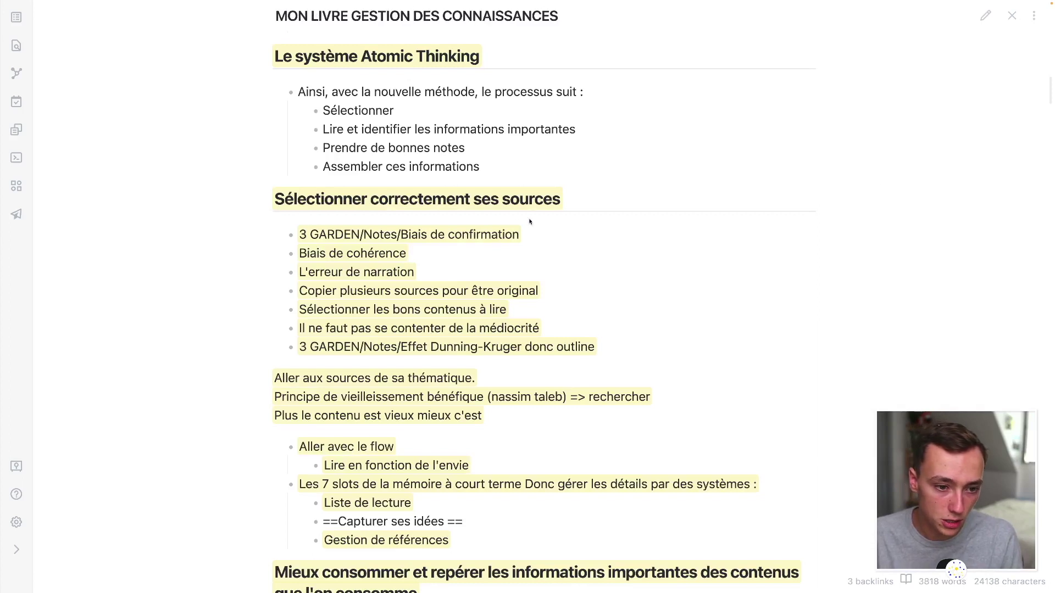
# - Open Le succès est le résultat d'un bon système, then read and close its How to take Smart Notes source
pyautogui.scroll(12, 416, 315)
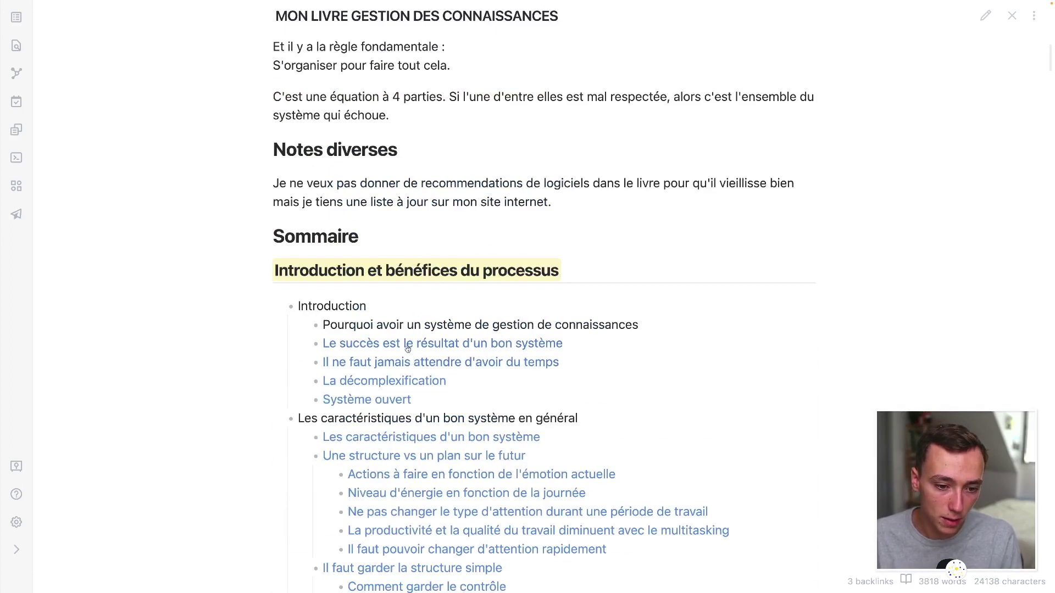
pyautogui.click(409, 345)
pyautogui.moveTo(373, 54)
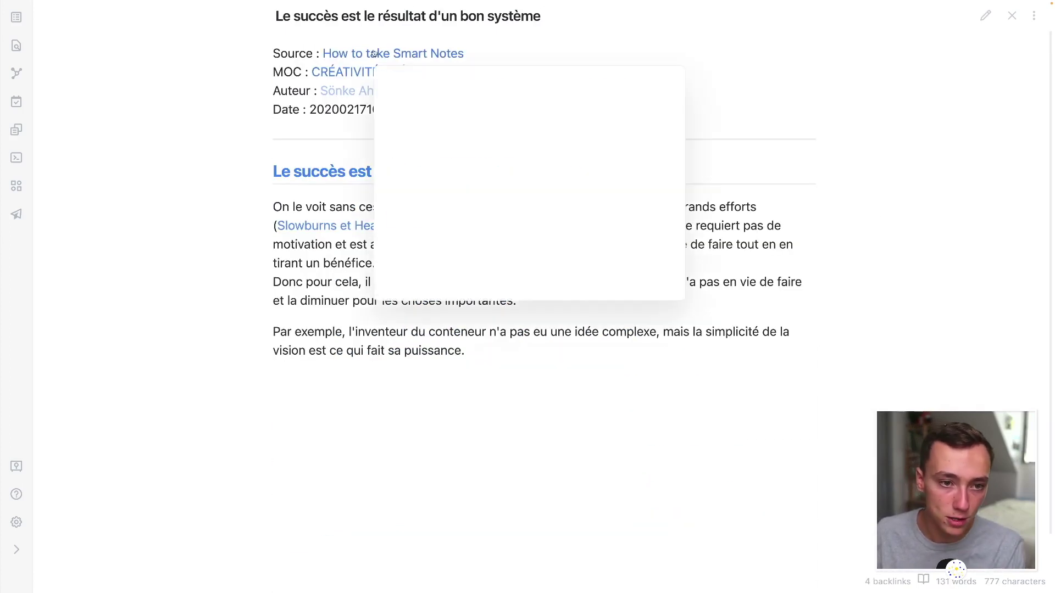
pyautogui.click(449, 54)
pyautogui.scroll(-2, 482, 204)
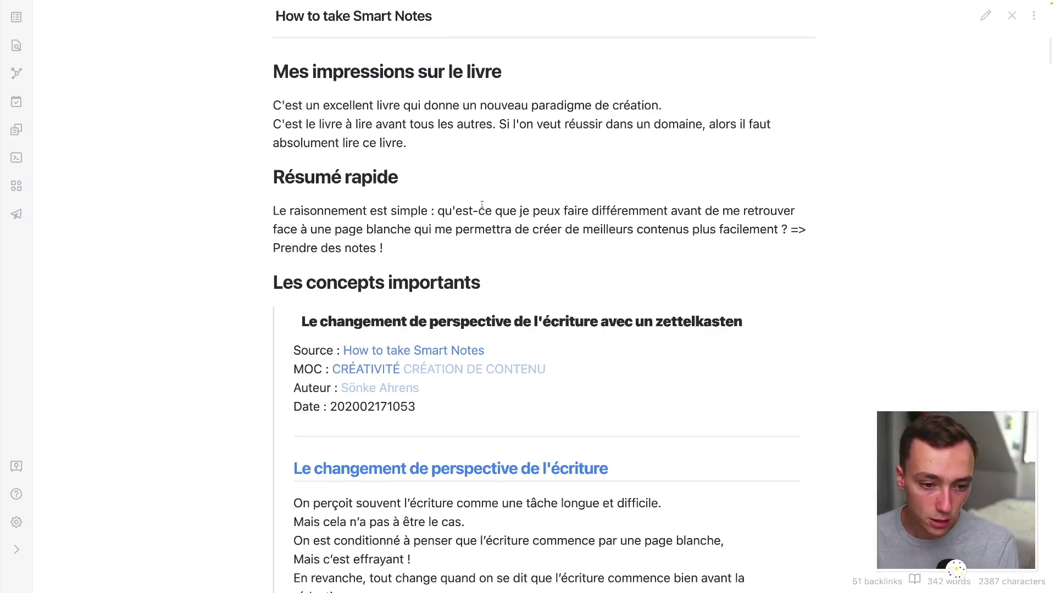
pyautogui.scroll(-5, 482, 204)
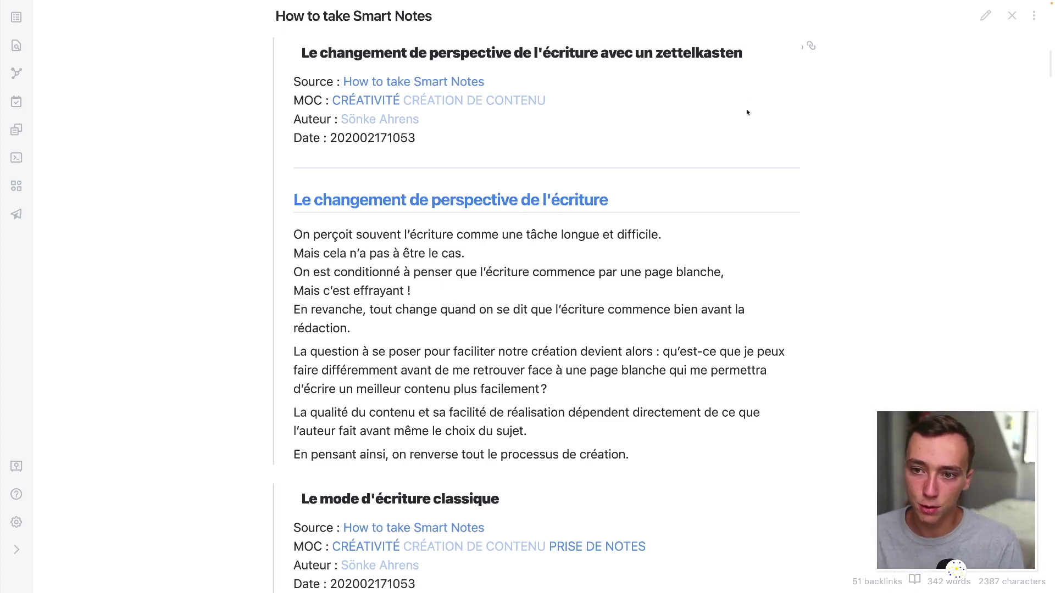
pyautogui.scroll(3, 481, 205)
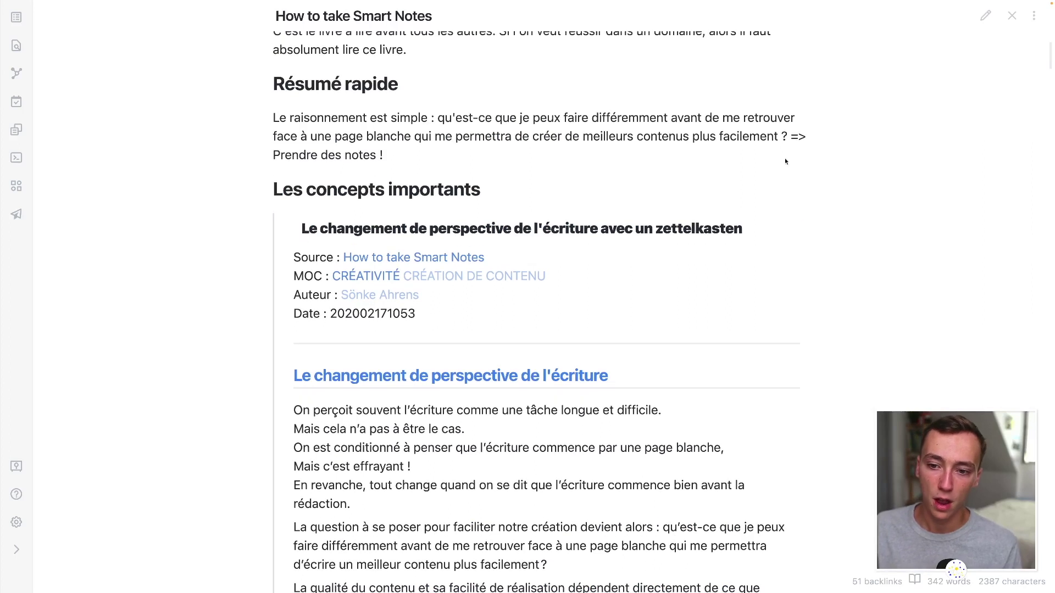
pyautogui.scroll(3, 784, 153)
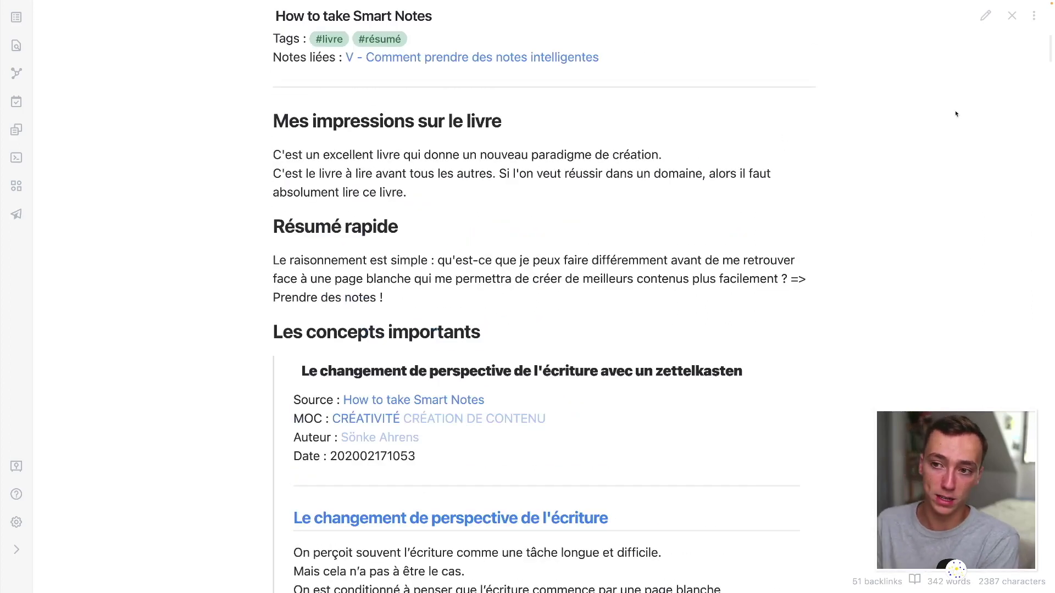
pyautogui.scroll(2, 912, 242)
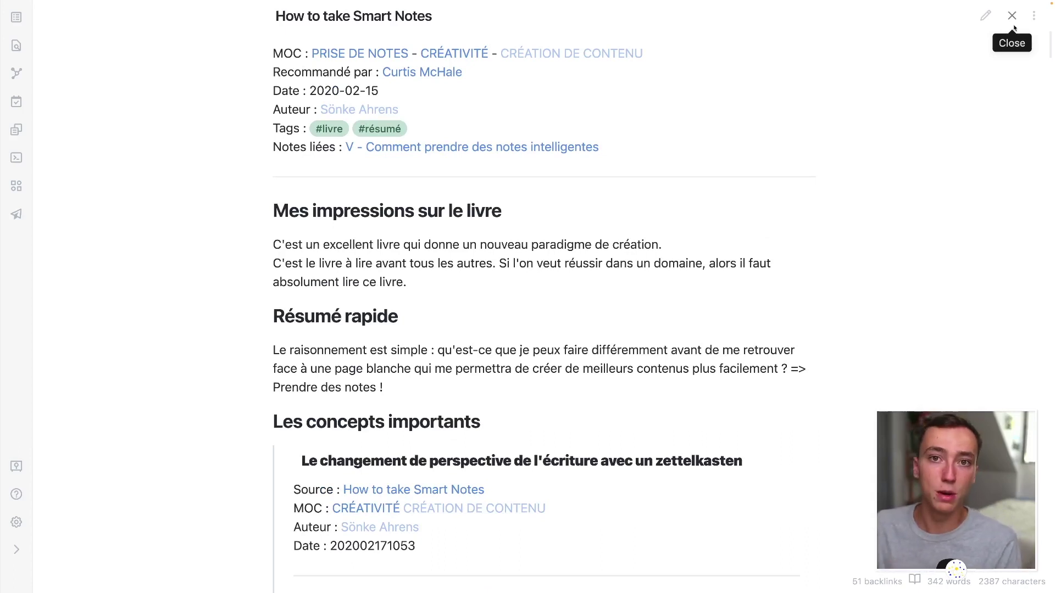
pyautogui.click(1014, 25)
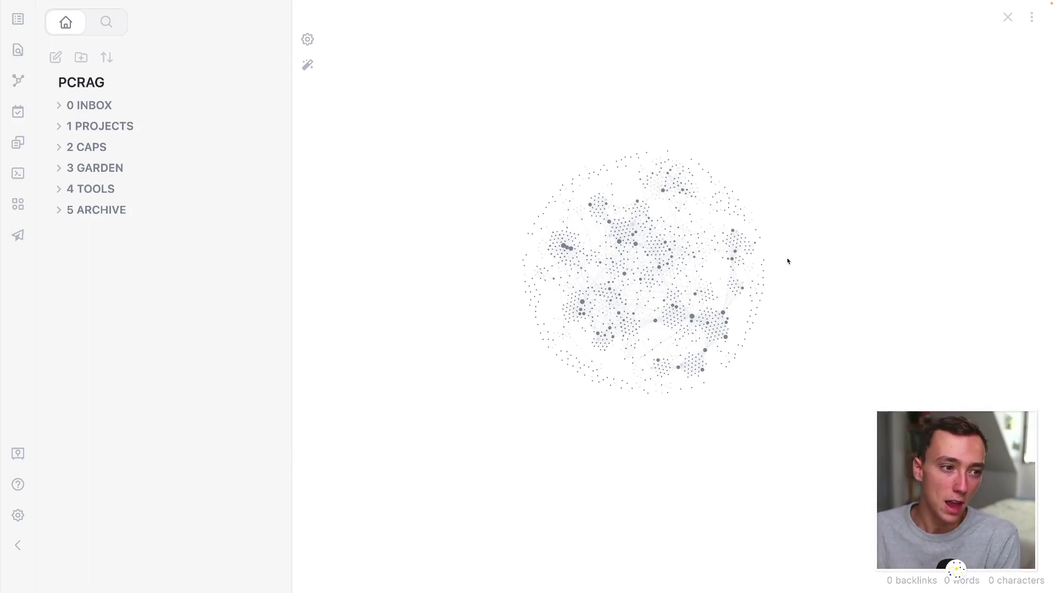
# - Open today's 2022-08-24 daily note and add blank lines below the template divider
pyautogui.click(18, 112)
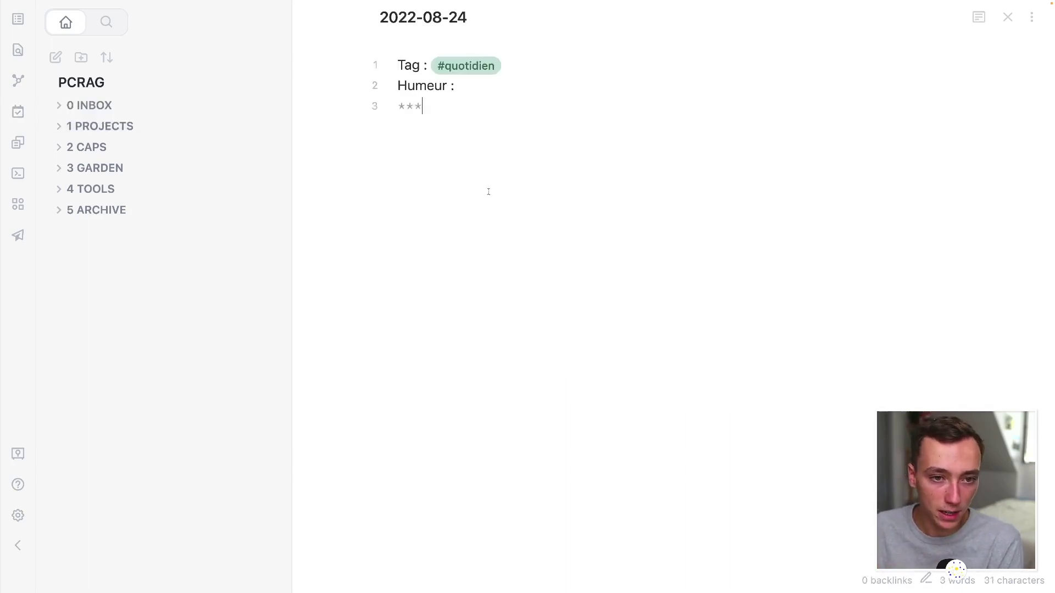
pyautogui.press('Return')
pyautogui.press('Return')
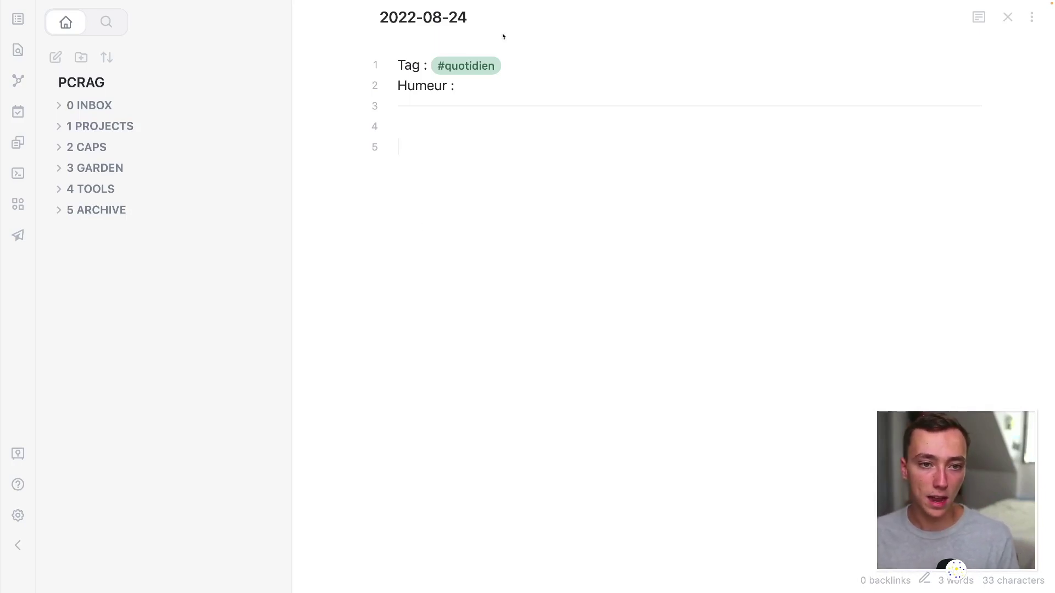
pyautogui.moveTo(375, 16); pyautogui.dragTo(506, 11)
pyautogui.click(506, 12)
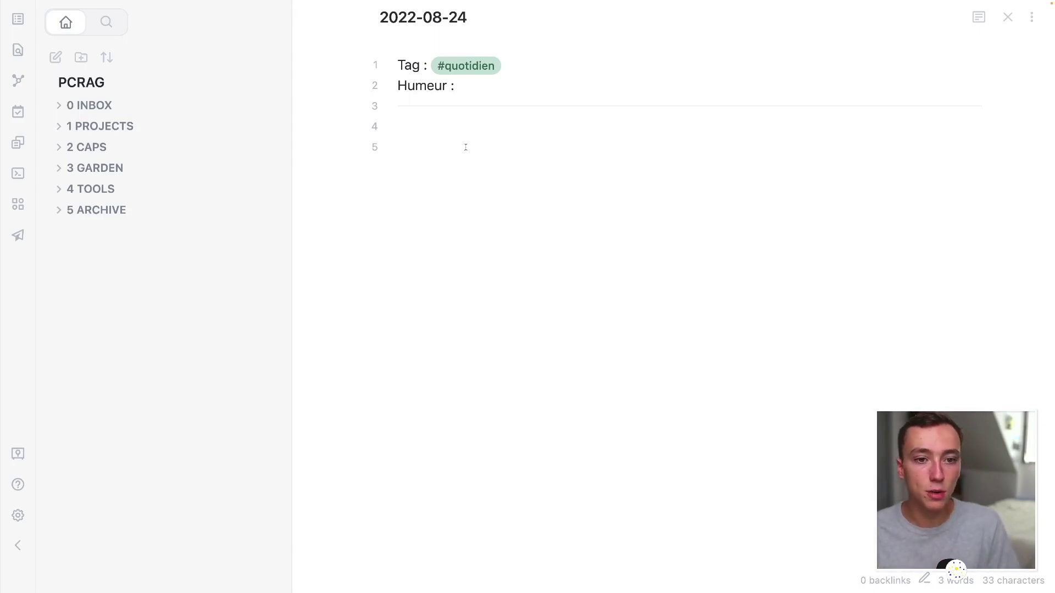
# - Search all notes tagged #quotidien from the daily note's tag line, then clear the search
pyautogui.moveTo(466, 147); pyautogui.dragTo(402, 66)
pyautogui.click(403, 65)
pyautogui.doubleClick(413, 65)
pyautogui.click(413, 65)
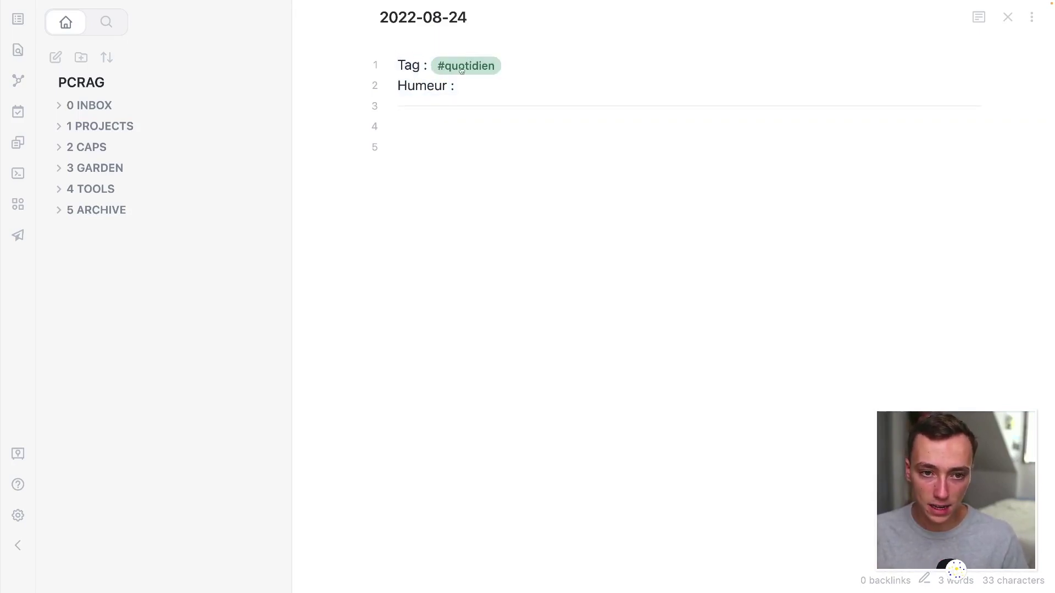
pyautogui.moveTo(551, 68); pyautogui.dragTo(452, 67)
pyautogui.click(452, 67)
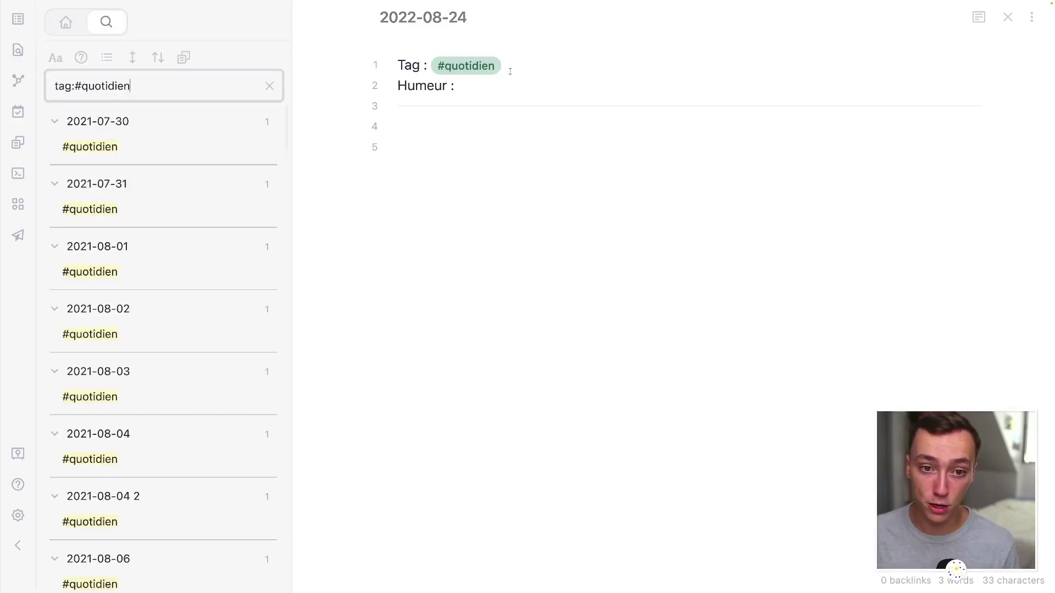
pyautogui.click(269, 86)
# - Select the note's Tag and Humeur lines, then collapse the selection to the note's start
pyautogui.click(592, 106)
pyautogui.click(544, 88)
pyautogui.hotkey('shift', 'Up')
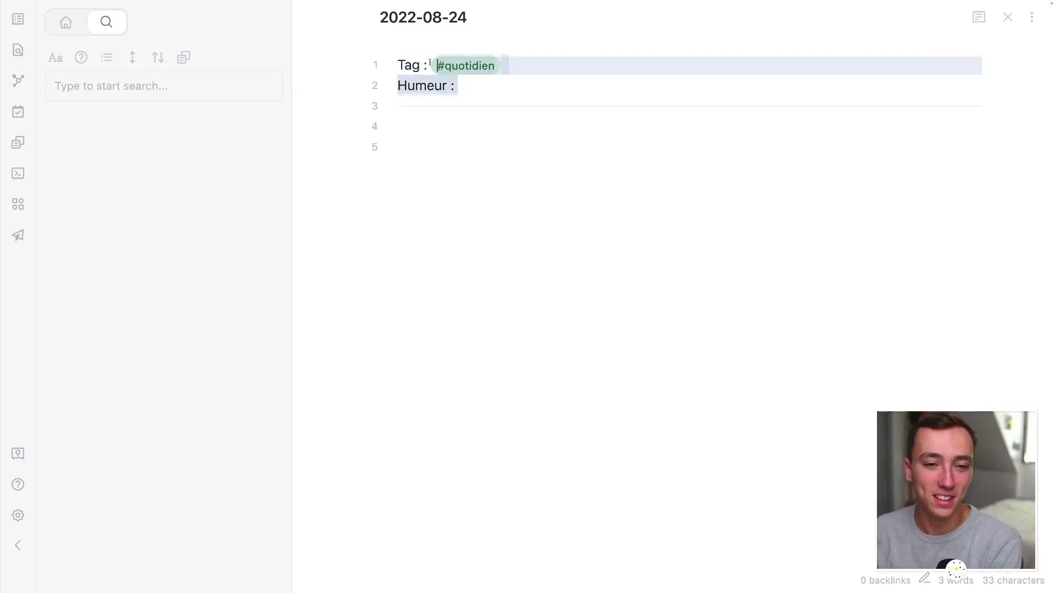
pyautogui.hotkey('shift', 'Home')
pyautogui.press('Left')
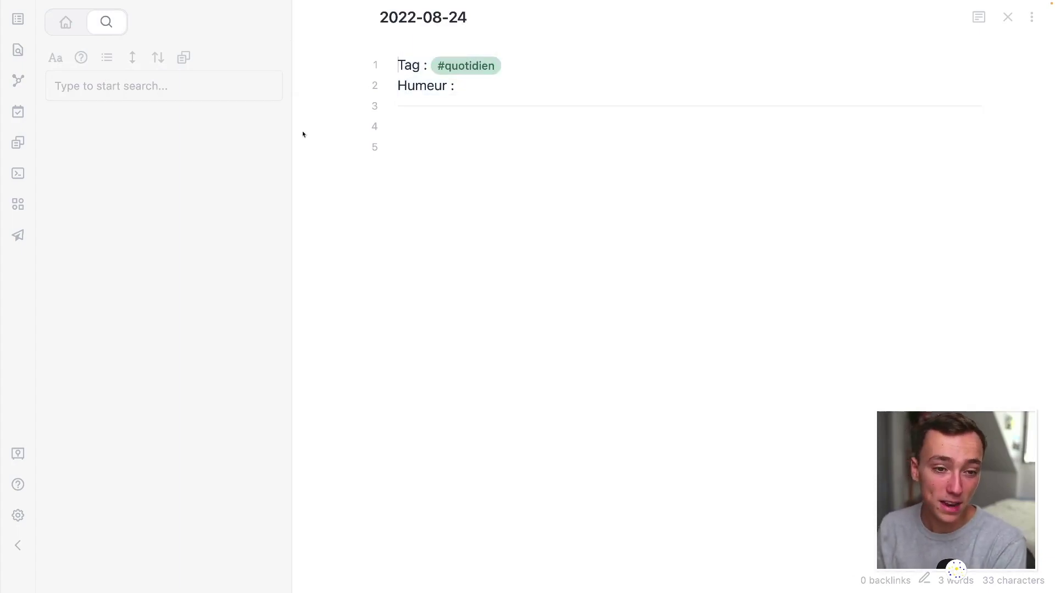
# - Add -tag:#quotidien to the graph view's path filter to hide daily notes
pyautogui.click(19, 80)
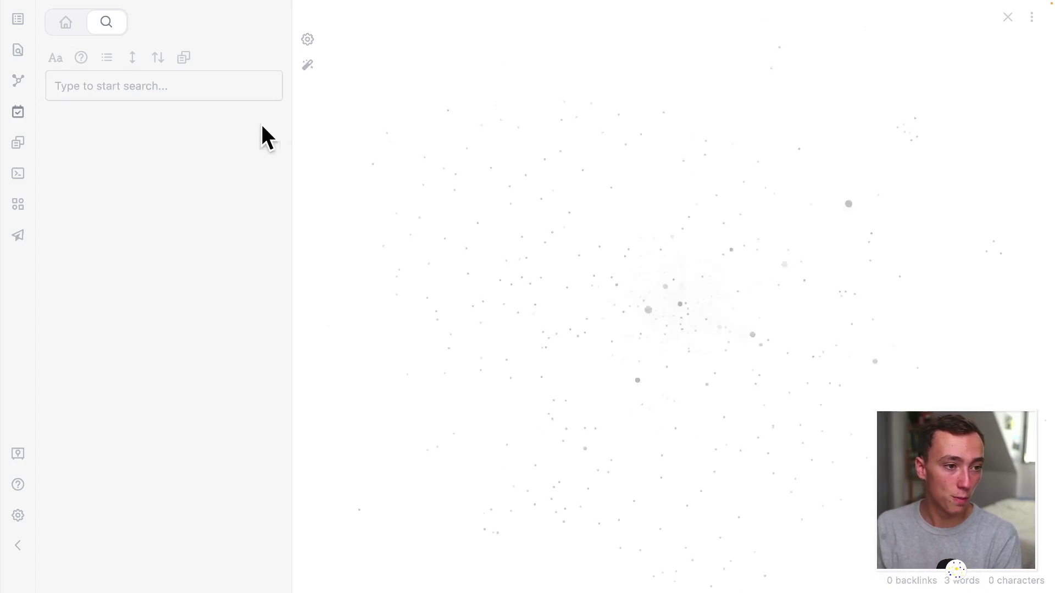
pyautogui.click(307, 39)
pyautogui.click(335, 84)
pyautogui.click(454, 84)
pyautogui.write('-tag')
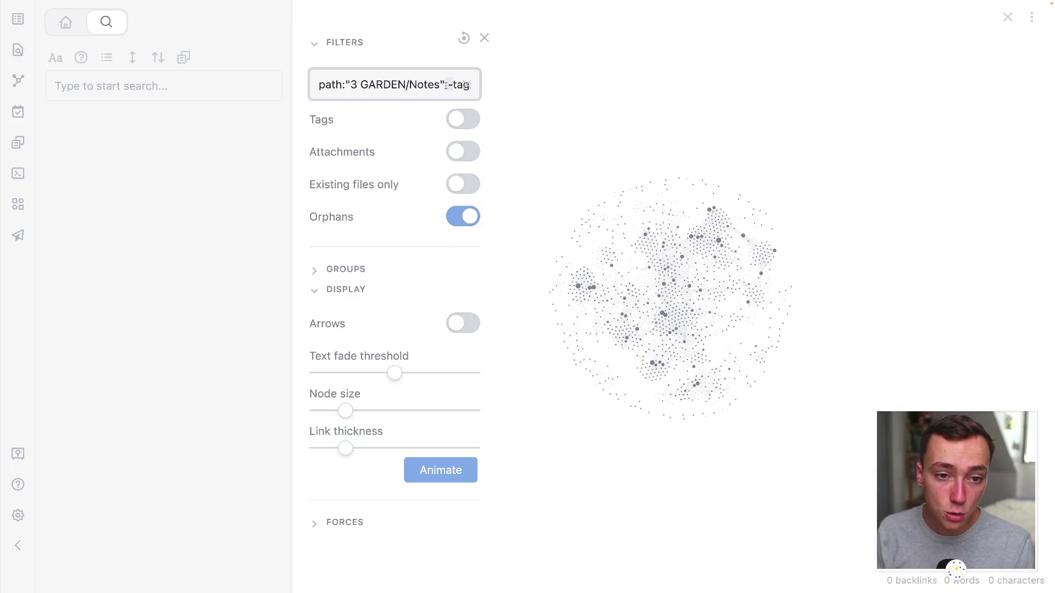
pyautogui.write(':#quotidien')
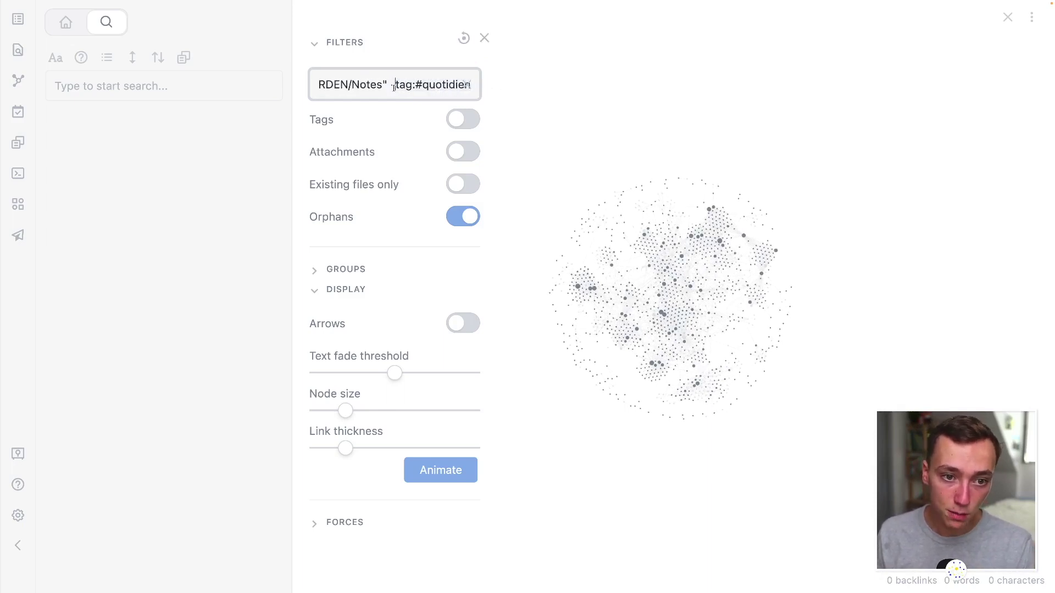
pyautogui.scroll(5, 682, 271)
pyautogui.scroll(-5, 557, 141)
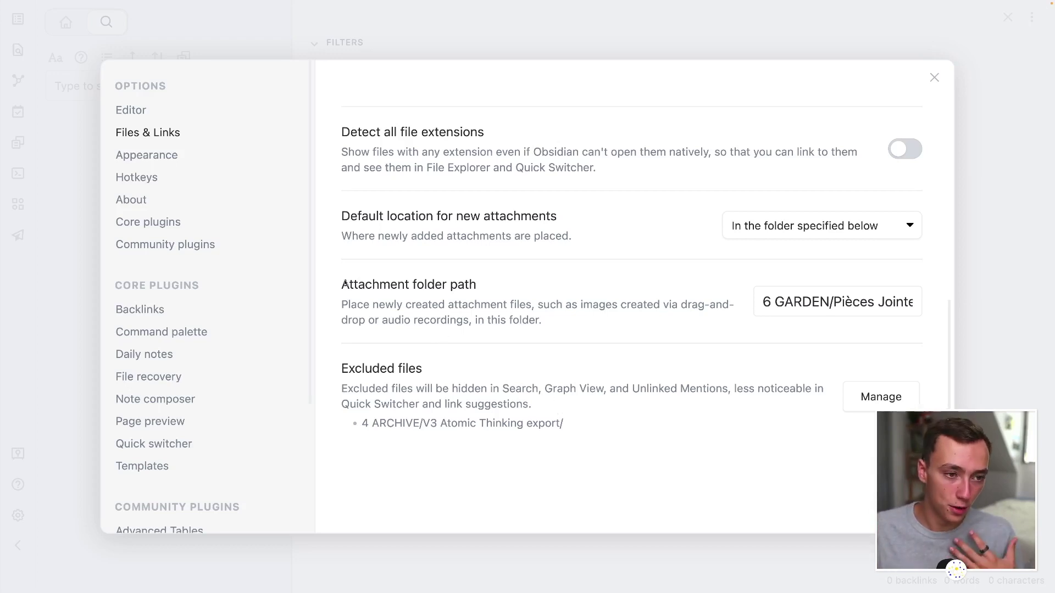
# - Check the Excluded files list in Files & Links settings, then close the settings
pyautogui.click(880, 397)
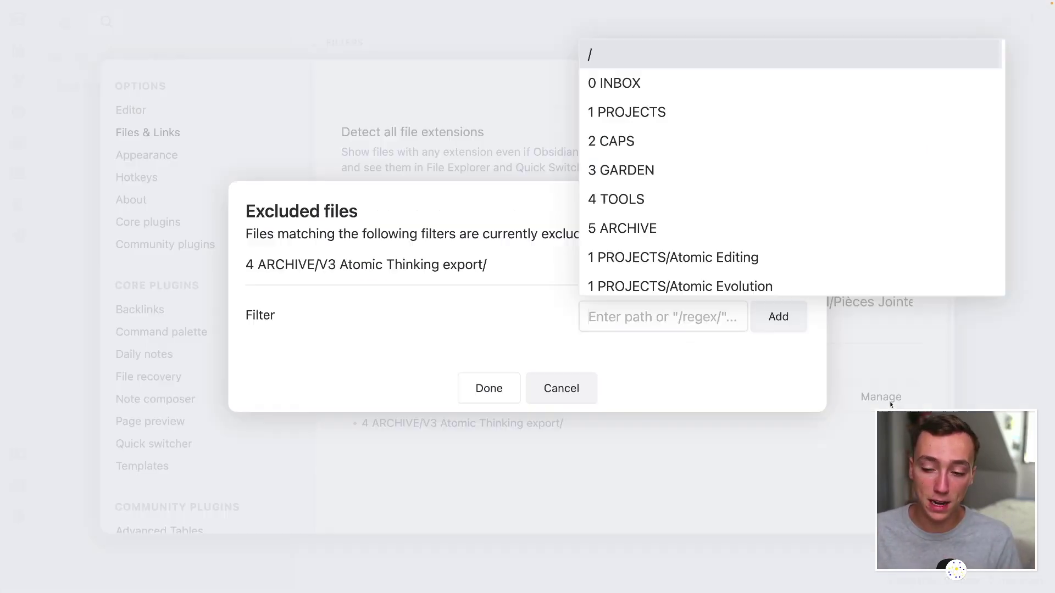
pyautogui.click(380, 302)
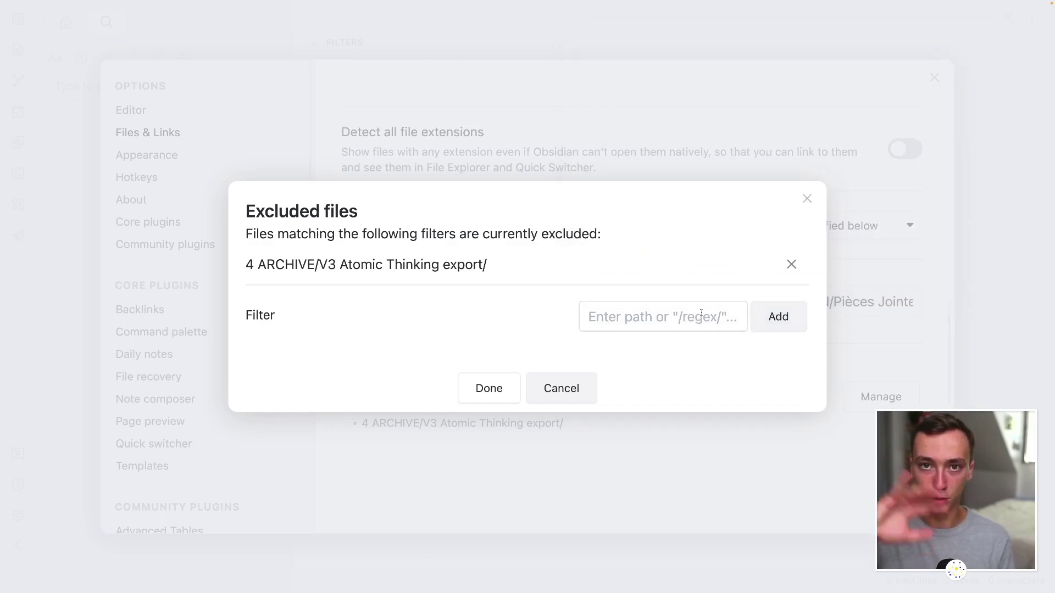
pyautogui.click(807, 198)
pyautogui.click(934, 78)
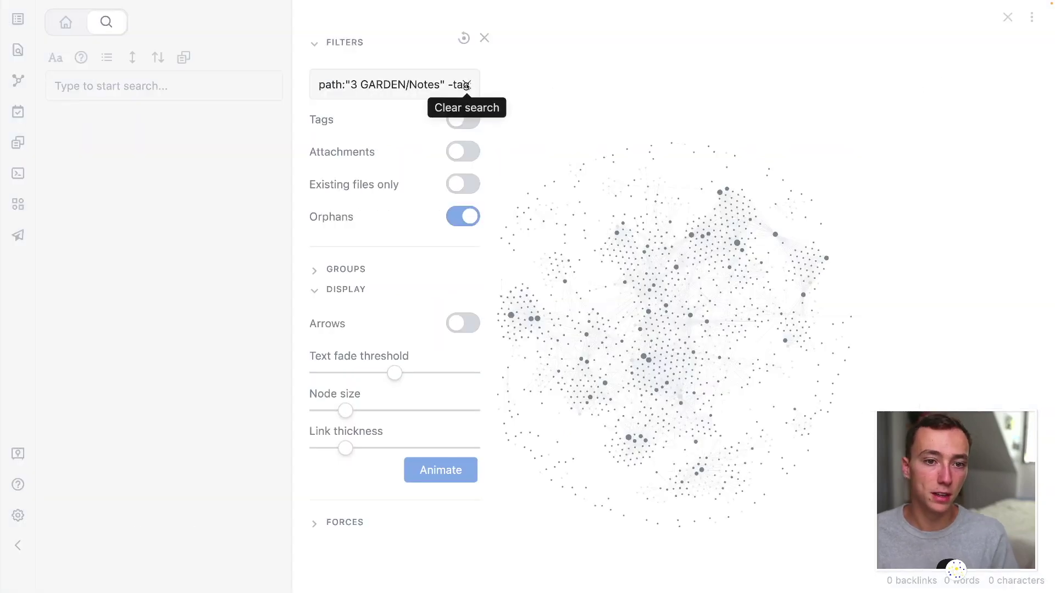
# - Close the graph view to return to the 2022-08-24 daily note
pyautogui.click(484, 40)
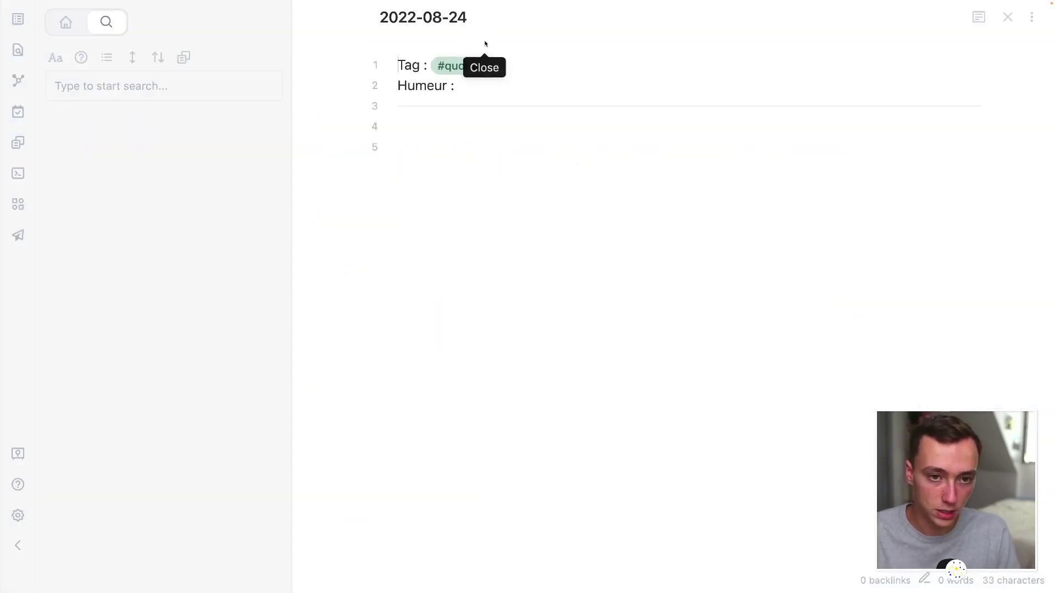
pyautogui.doubleClick(434, 86)
pyautogui.click(460, 85)
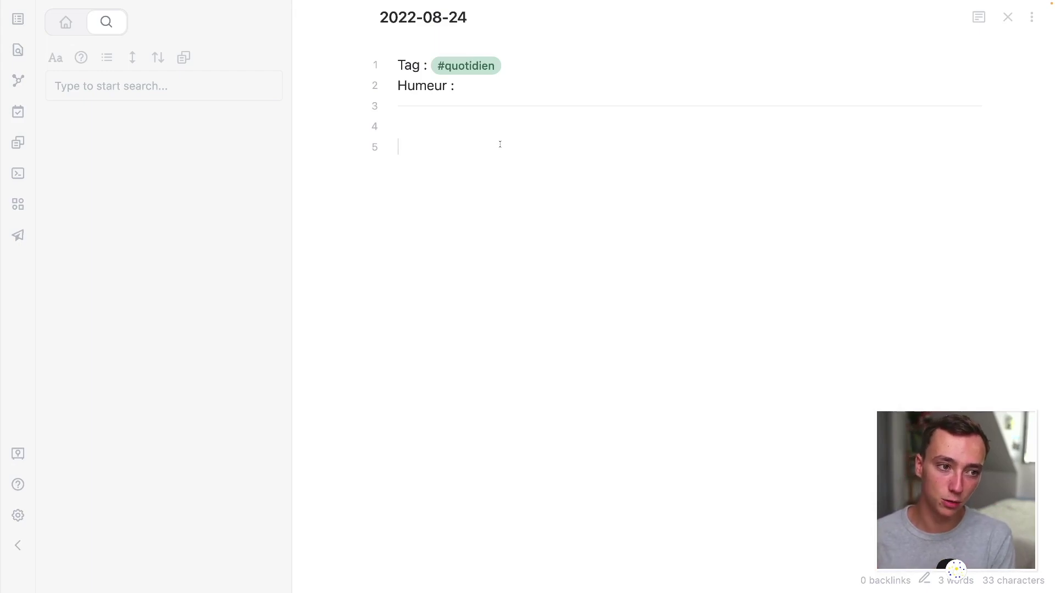
# - Show the file explorer and expand 2 CAPS and Life Phases to reveal the numbered phase folders
pyautogui.click(65, 22)
pyautogui.click(523, 182)
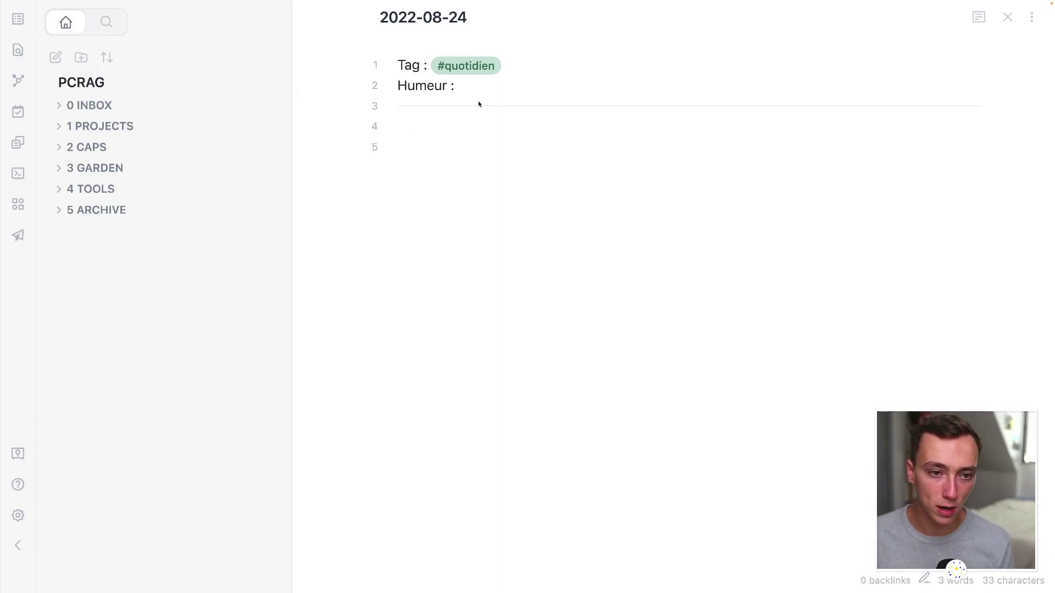
pyautogui.click(100, 145)
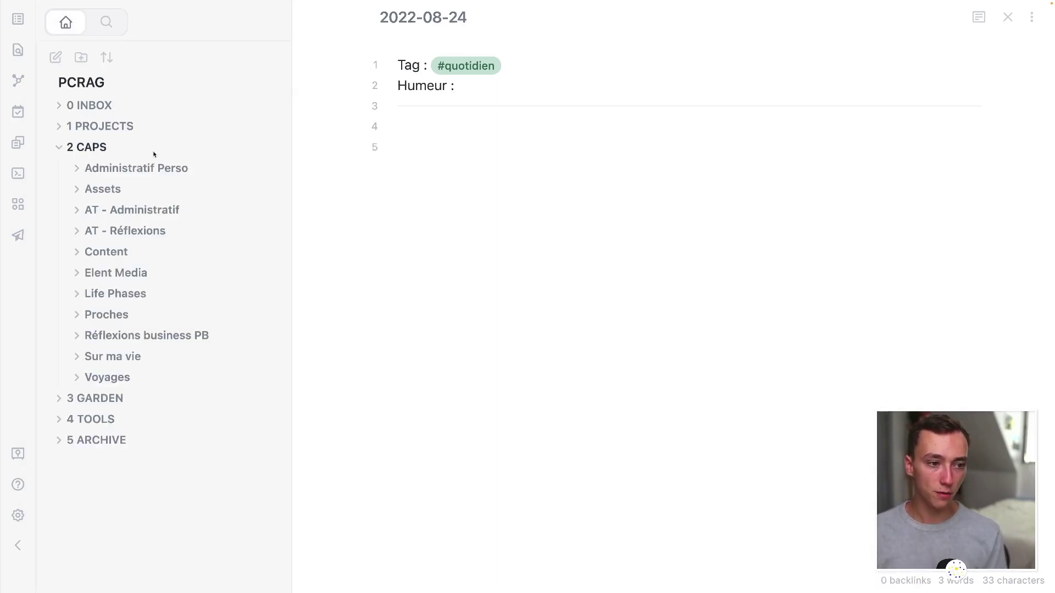
pyautogui.click(122, 294)
pyautogui.scroll(-2, 122, 297)
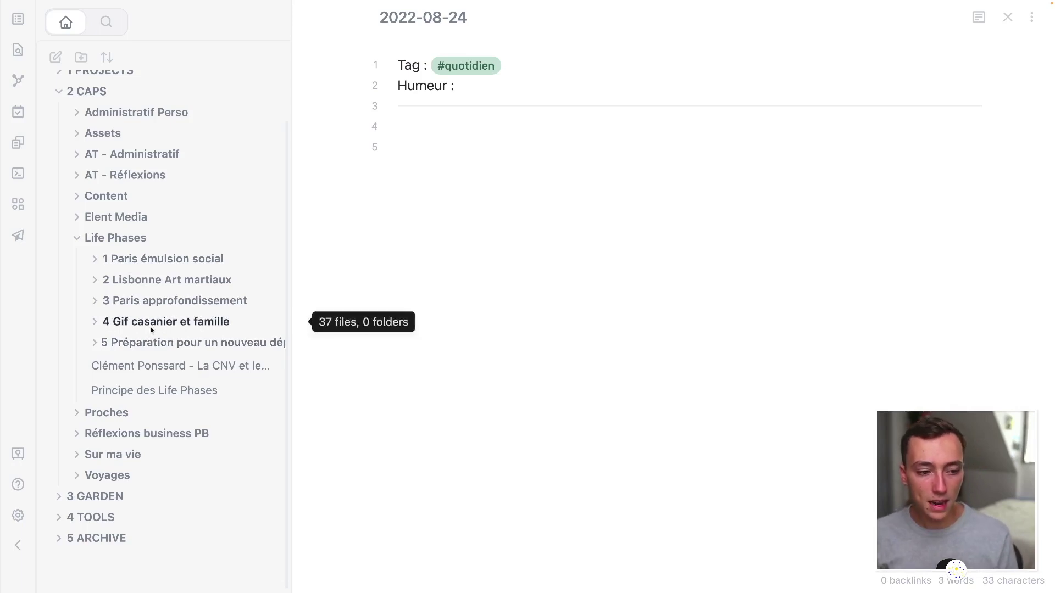
pyautogui.click(466, 277)
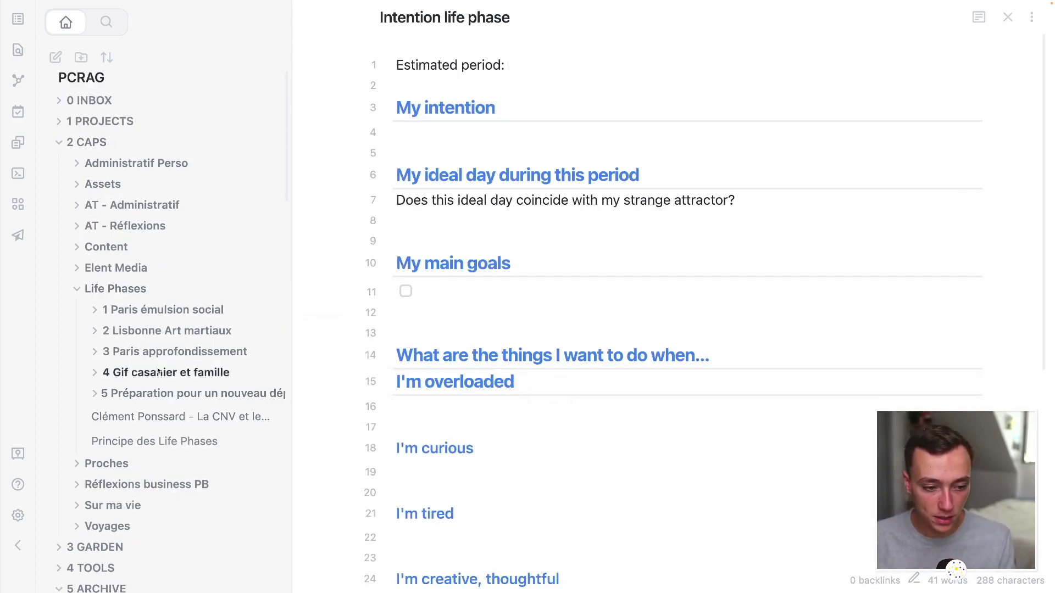
# - Create a new folder named '6 Russia Experiment' inside Life Phases
pyautogui.rightClick(127, 289)
pyautogui.click(163, 333)
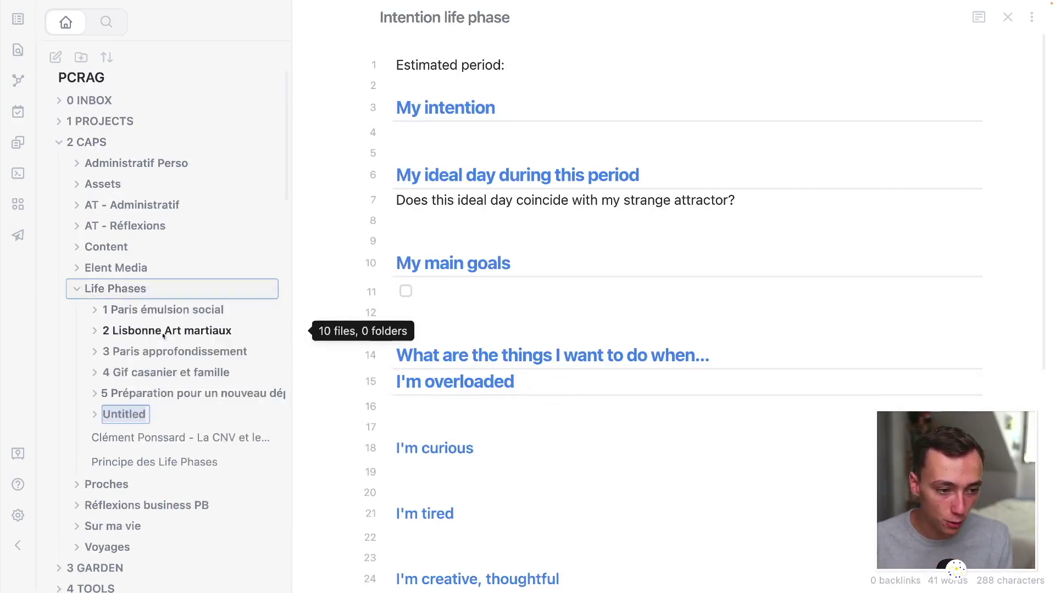
pyautogui.write('6')
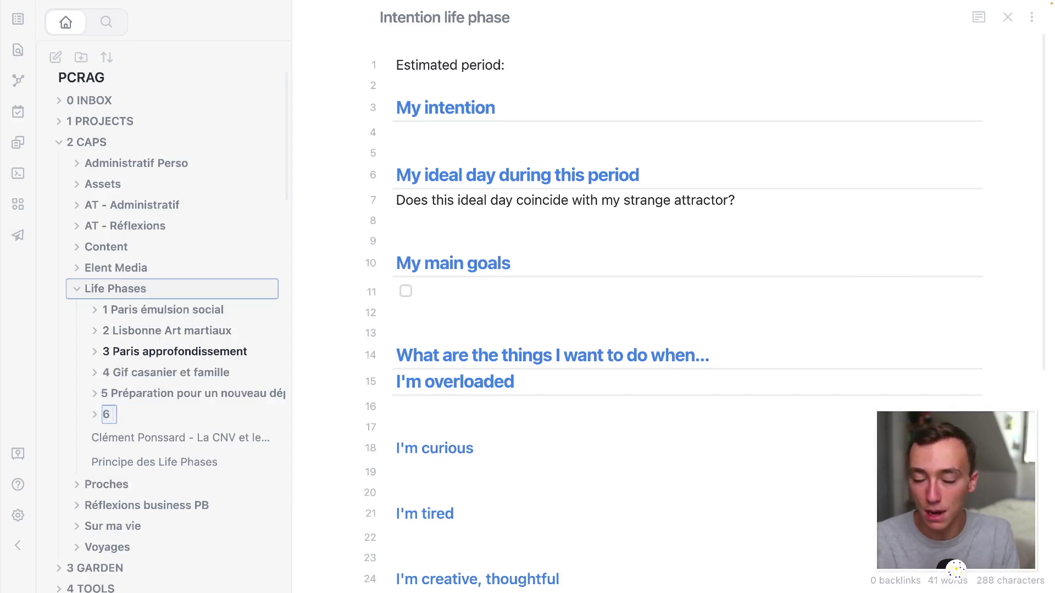
pyautogui.write(' Russia')
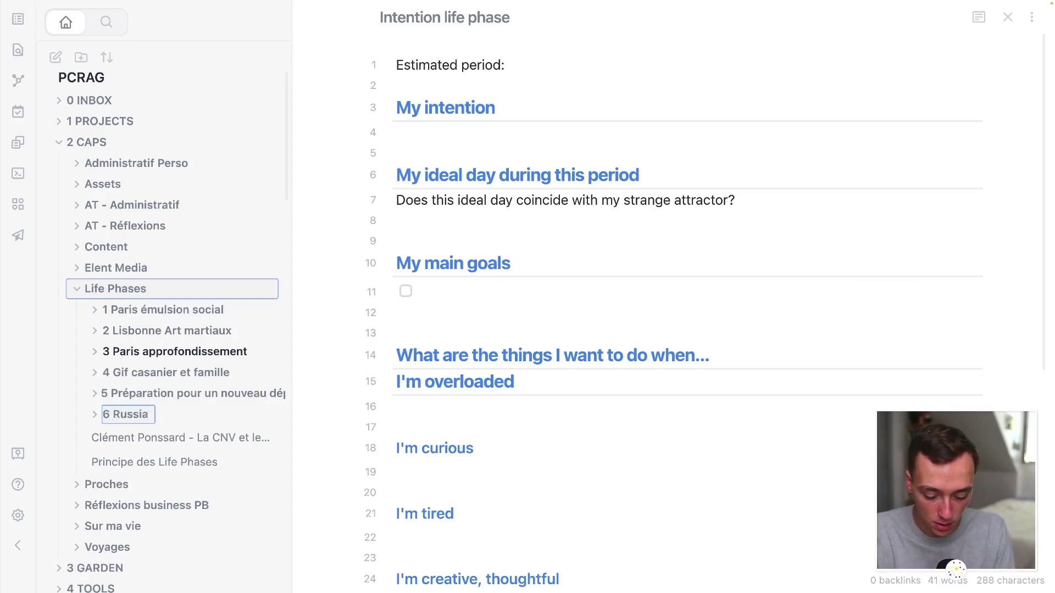
pyautogui.write(' Experiment')
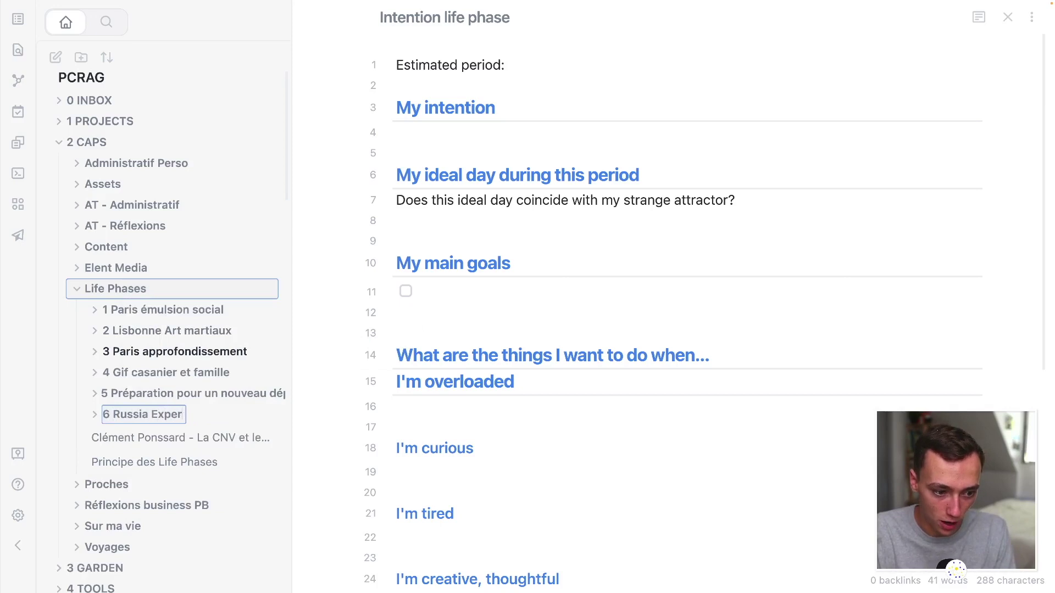
pyautogui.press('Return')
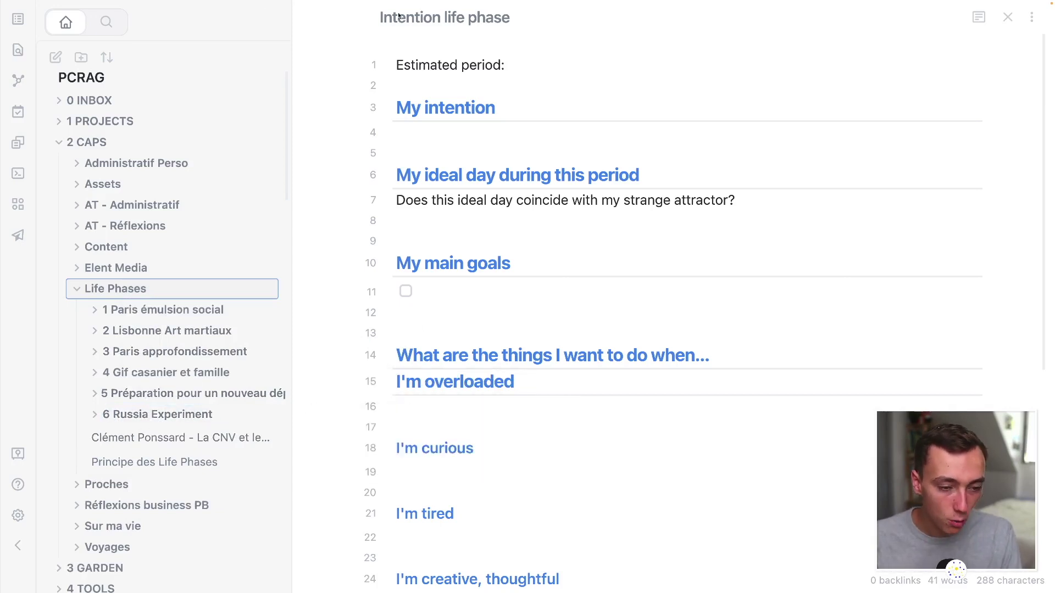
# - Inspect the Intention note's Estimated period line and My intention heading markup
pyautogui.click(430, 65)
pyautogui.scroll(-1, 469, 135)
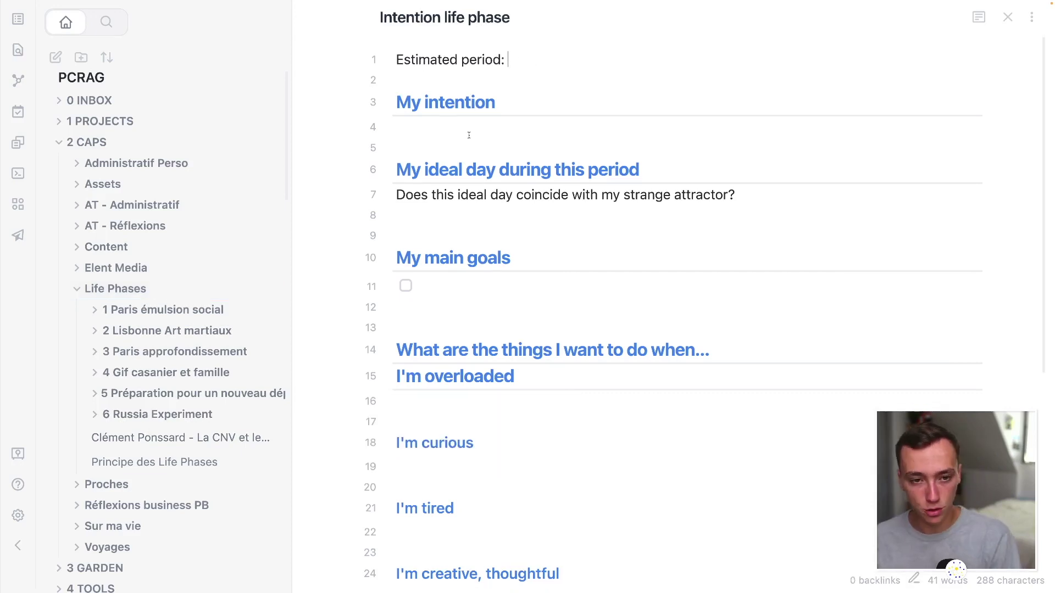
pyautogui.click(468, 115)
pyautogui.click(479, 62)
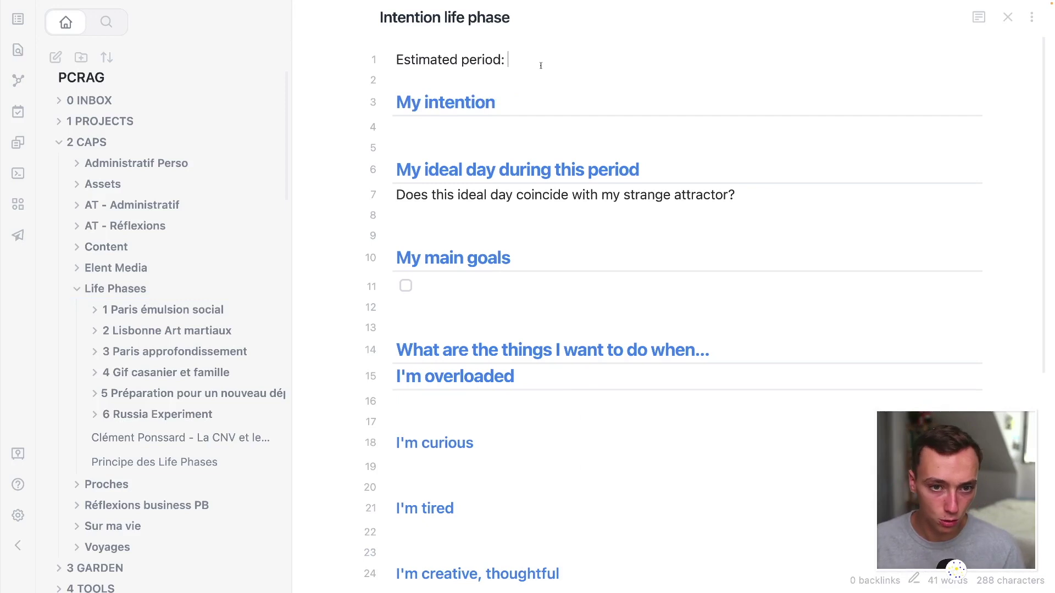
pyautogui.moveTo(417, 51); pyautogui.dragTo(561, 55)
pyautogui.click(561, 55)
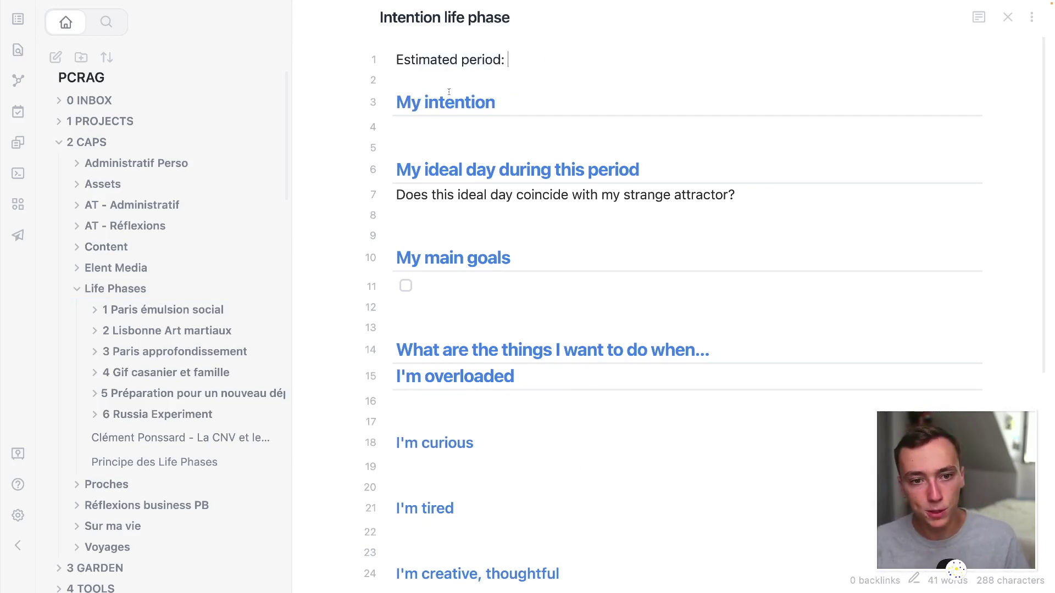
pyautogui.tripleClick(470, 102)
pyautogui.click(480, 125)
pyautogui.scroll(-1, 477, 138)
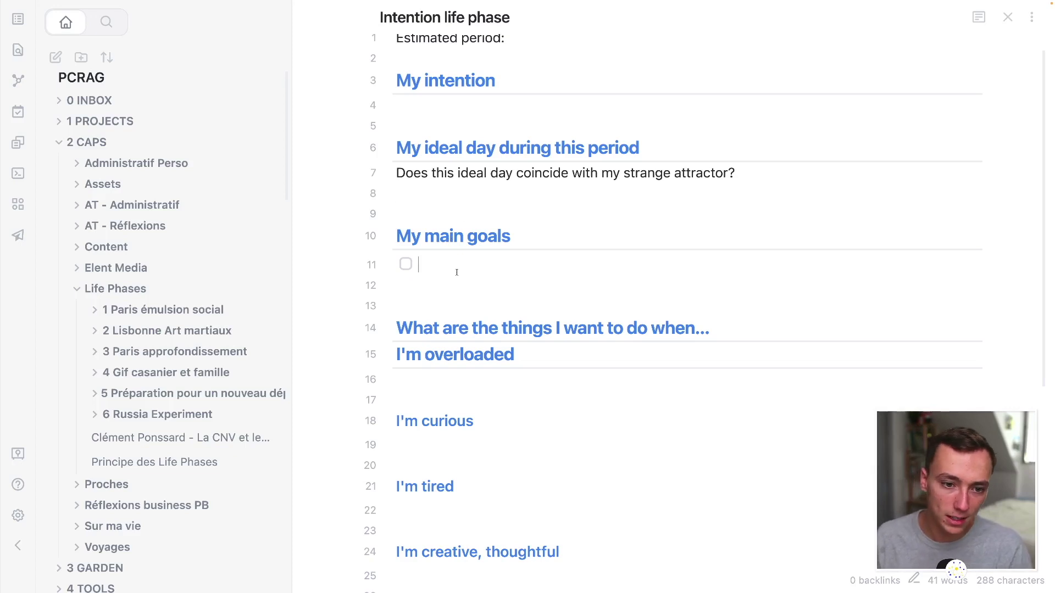
pyautogui.scroll(-4, 457, 272)
# - Make I'm overloaded a level-3 heading to match I'm curious
pyautogui.click(436, 257)
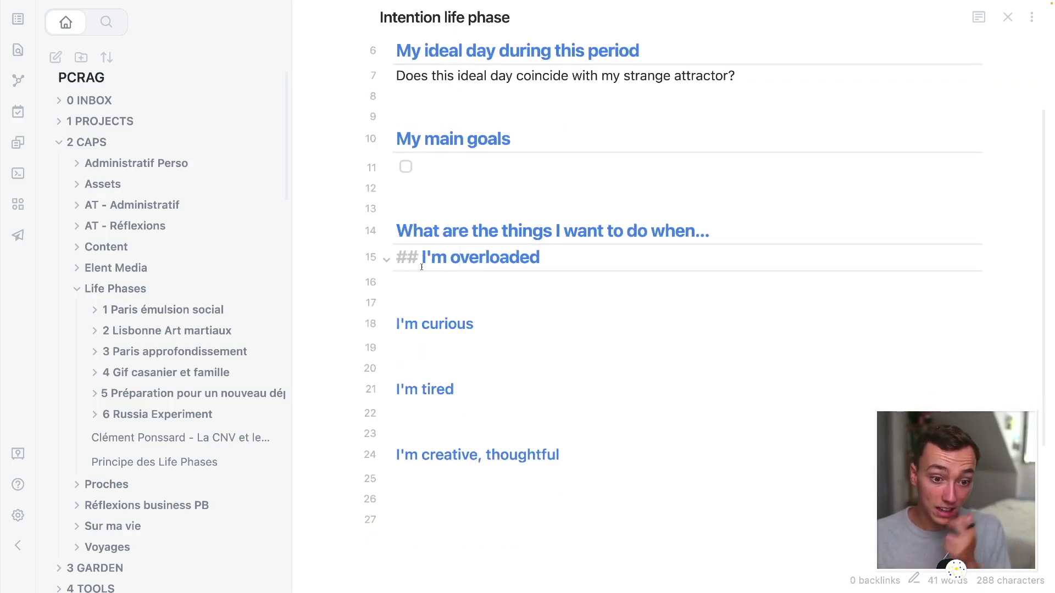
pyautogui.click(407, 324)
pyautogui.click(408, 256)
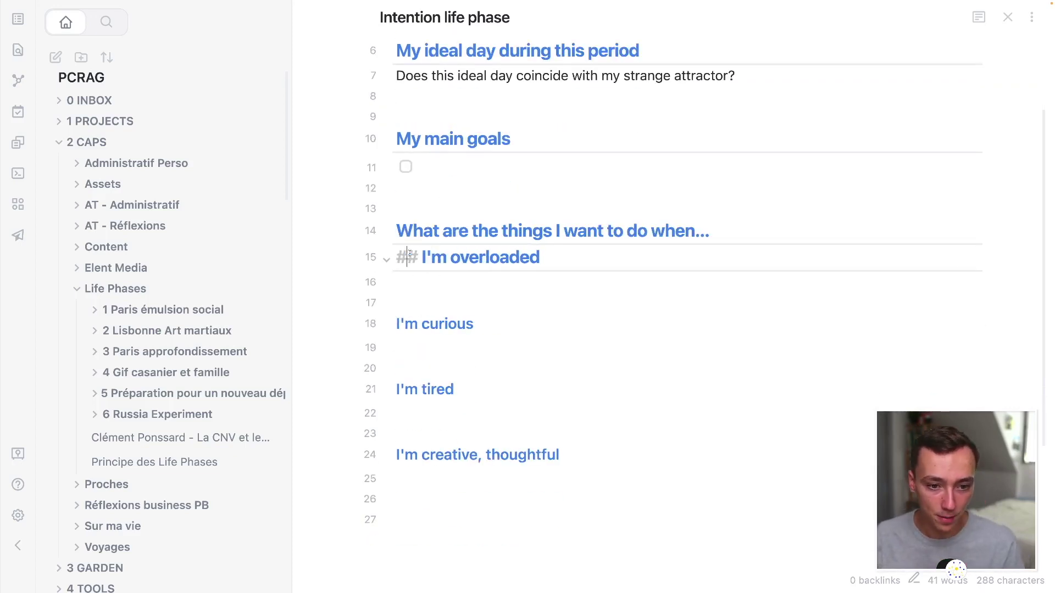
pyautogui.write('#')
pyautogui.press('Down')
pyautogui.moveTo(611, 510); pyautogui.dragTo(386, 259)
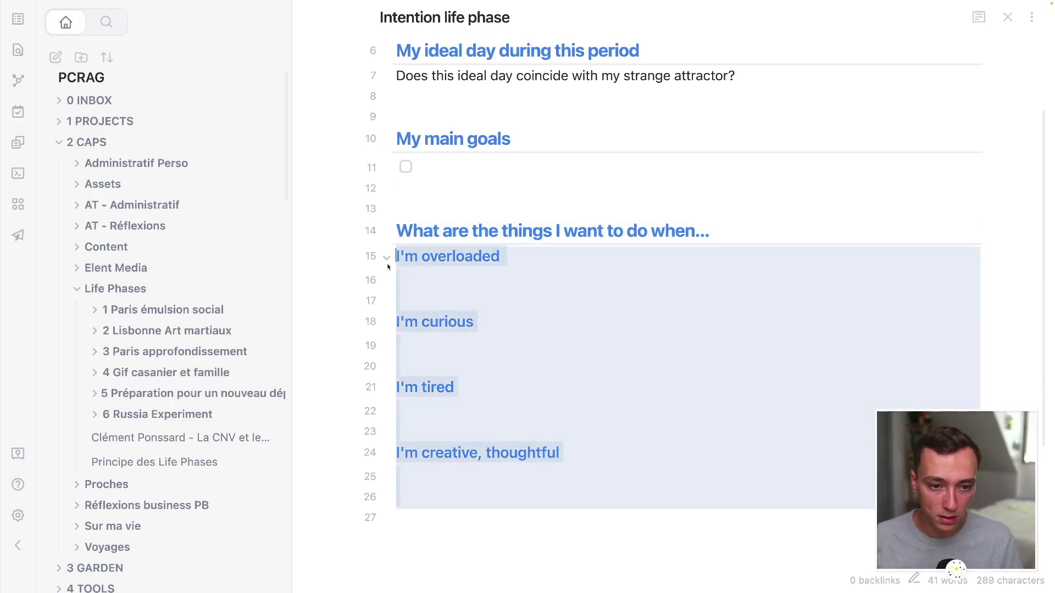
pyautogui.click(472, 374)
pyautogui.moveTo(605, 459); pyautogui.dragTo(401, 230)
pyautogui.click(341, 230)
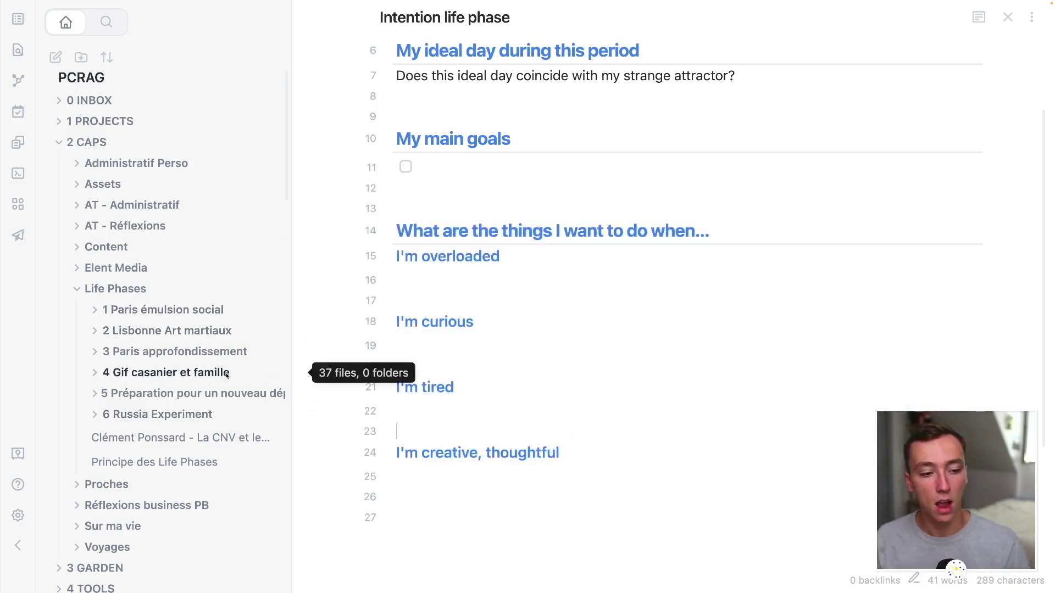
# - Open the Recap life phase template note from Life Phases and review its headings
pyautogui.scroll(-15, 227, 374)
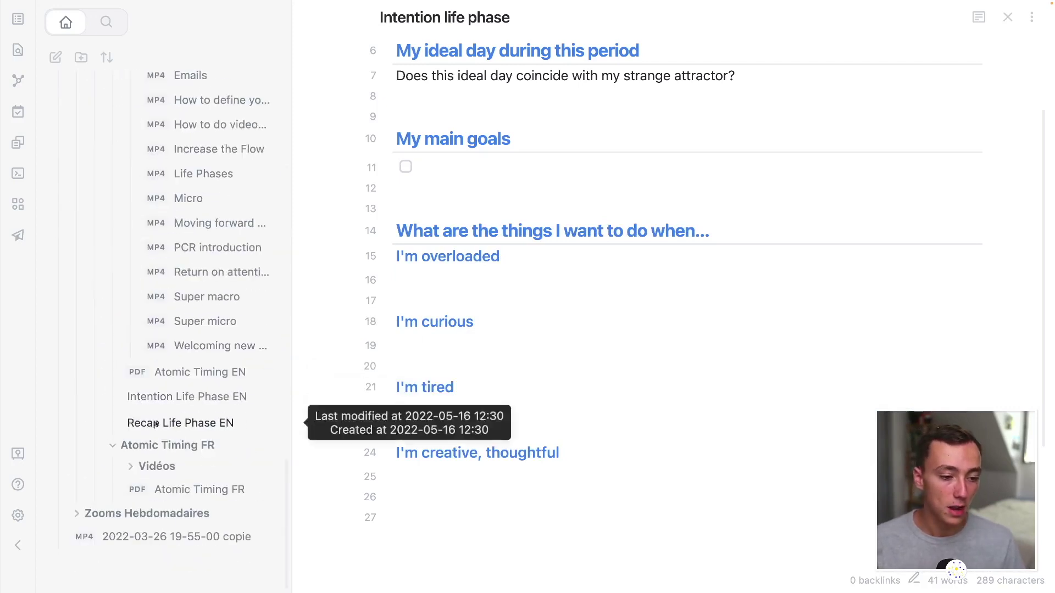
pyautogui.click(180, 423)
pyautogui.scroll(6, 206, 373)
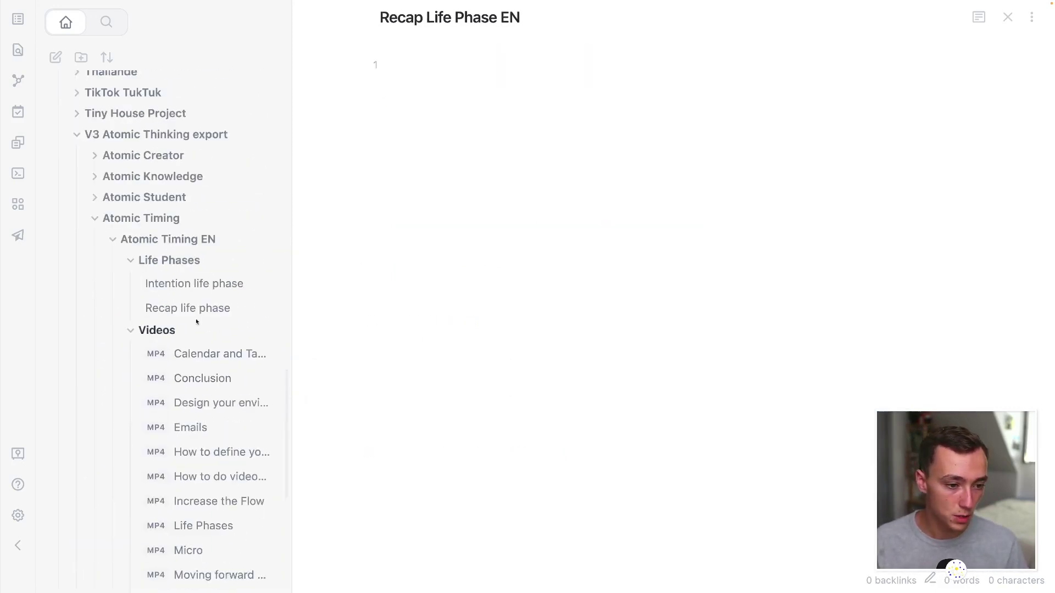
pyautogui.click(187, 308)
pyautogui.moveTo(429, 91); pyautogui.dragTo(400, 64)
pyautogui.click(531, 292)
pyautogui.click(499, 259)
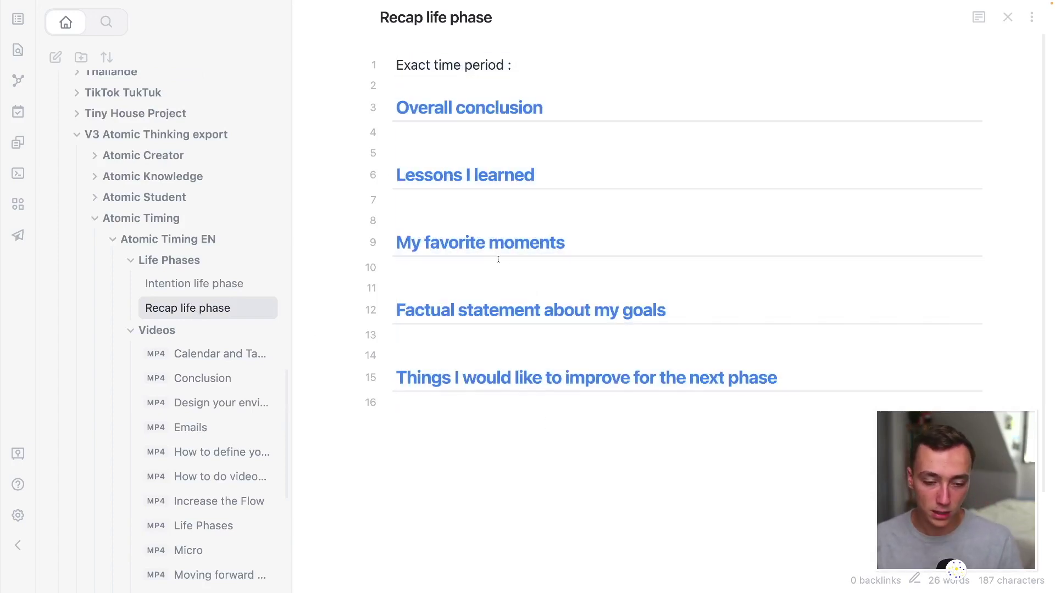
# - Close the Recap life phase note so no file is open
pyautogui.click(1008, 17)
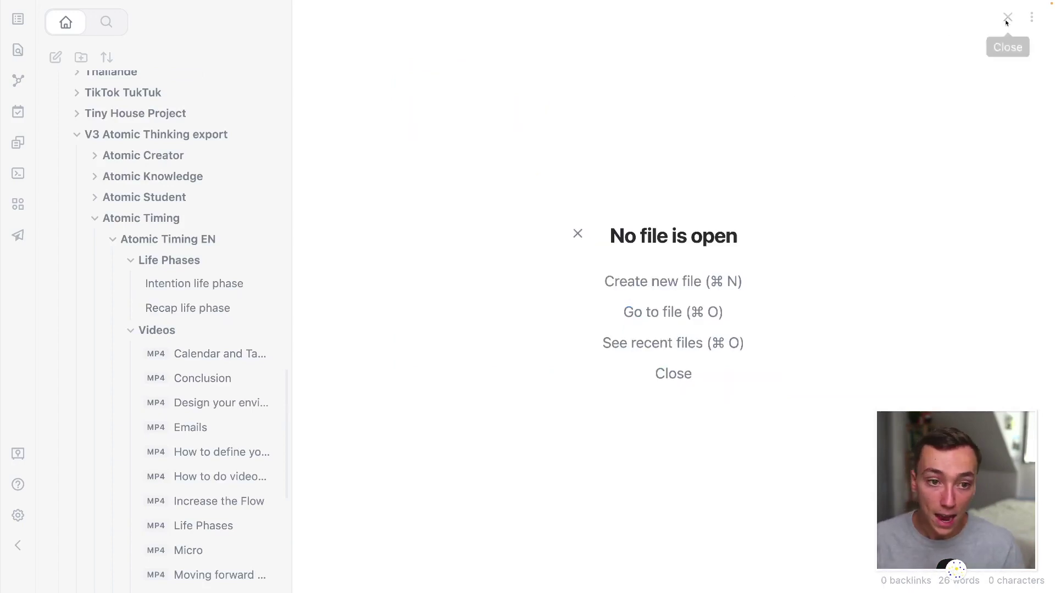
pyautogui.scroll(15, 209, 274)
pyautogui.scroll(-1, 165, 330)
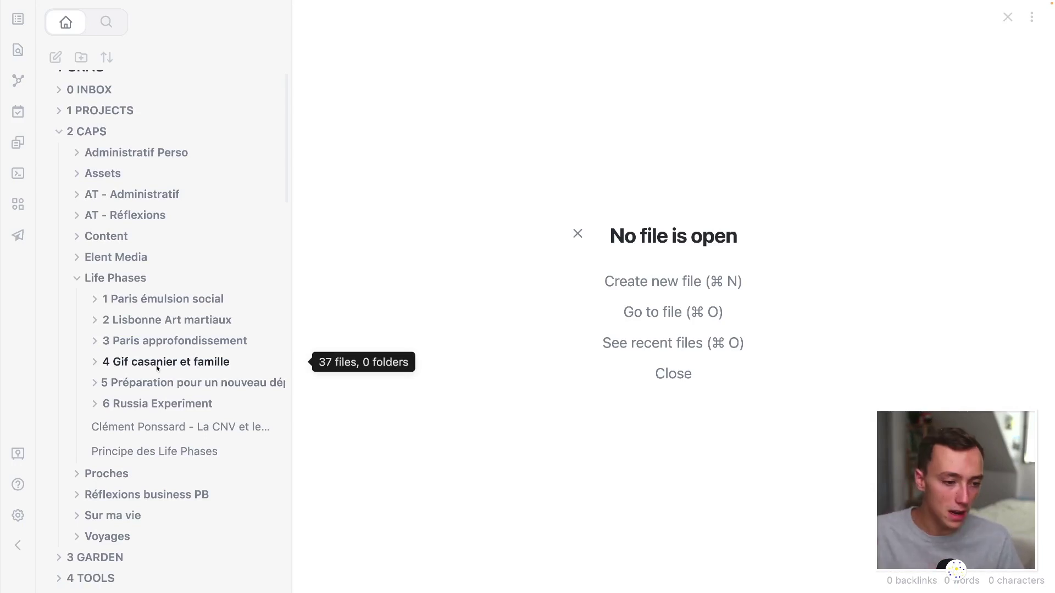
# - Expand '4 Gif casanier et famille' and browse its daily notes and weeklies up to 2022-W30
pyautogui.click(158, 368)
pyautogui.scroll(-5, 176, 304)
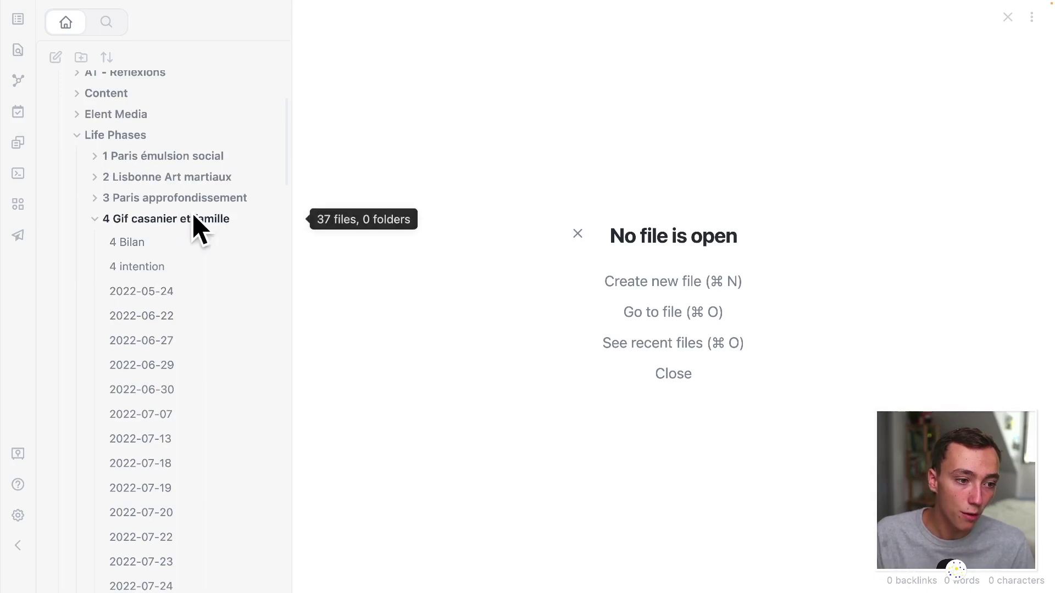
pyautogui.scroll(-14, 200, 241)
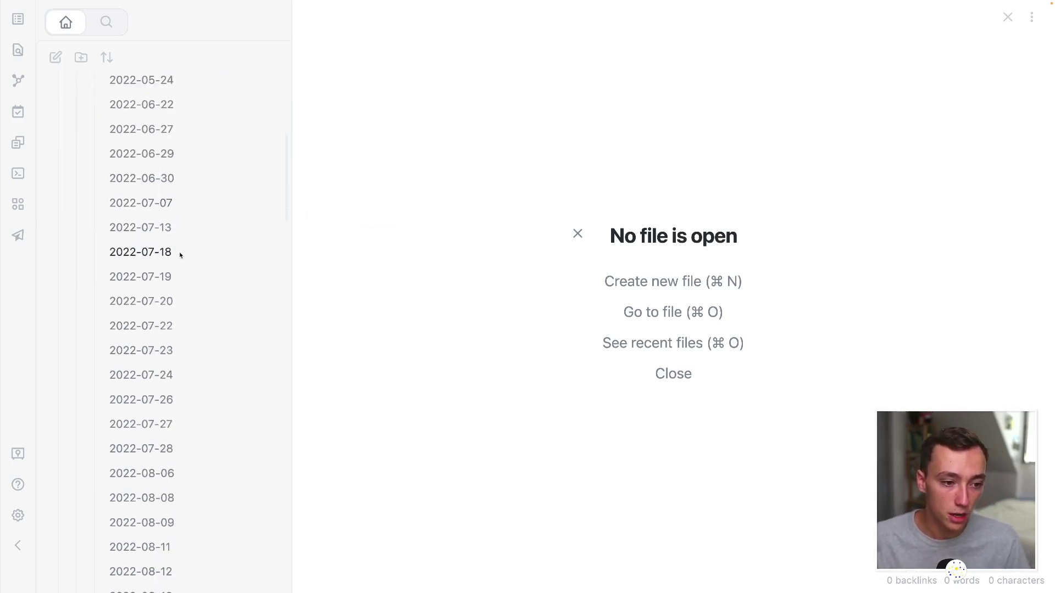
pyautogui.scroll(-7, 209, 273)
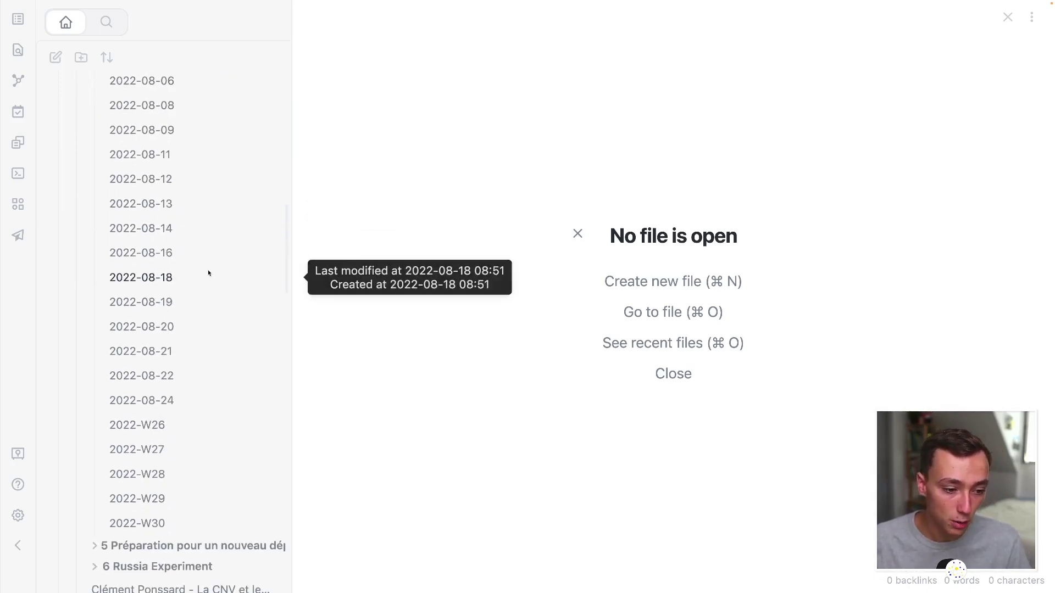
pyautogui.scroll(-3, 208, 271)
pyautogui.scroll(20, 208, 271)
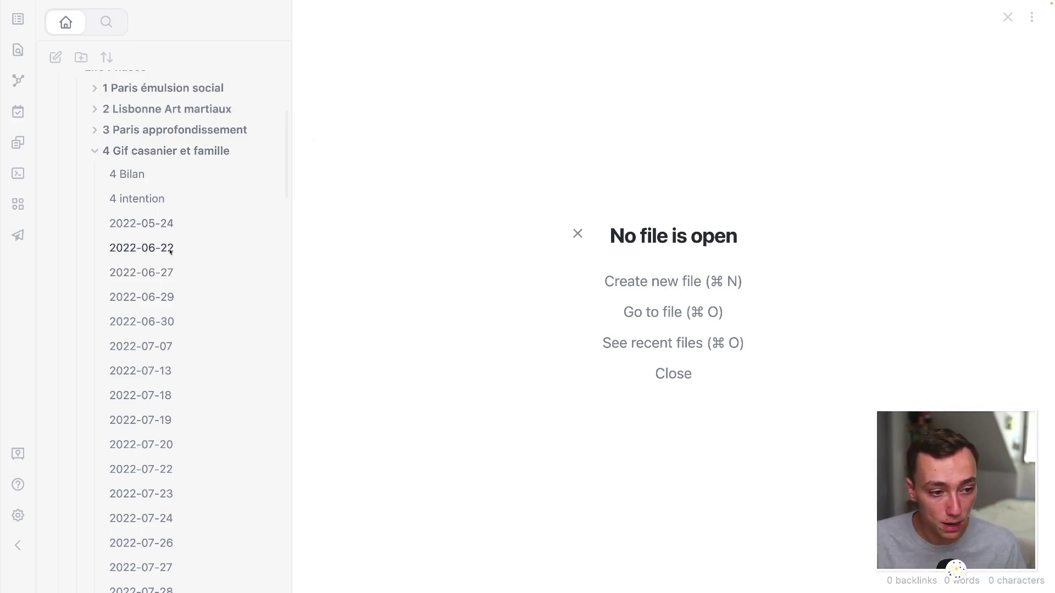
pyautogui.scroll(-5, 173, 272)
pyautogui.scroll(-8, 214, 214)
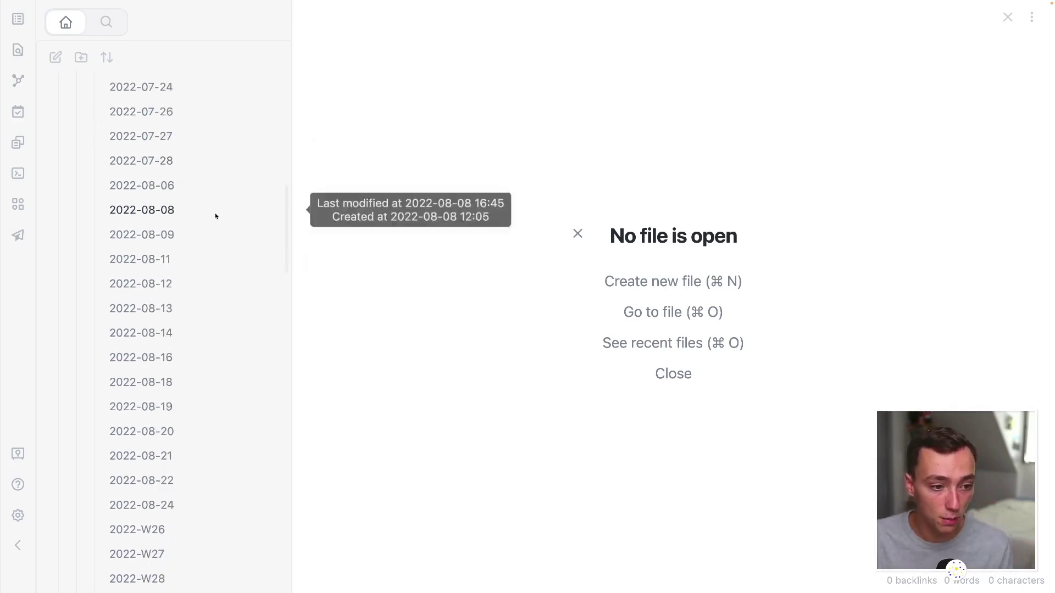
pyautogui.scroll(5, 185, 243)
pyautogui.scroll(9, 185, 243)
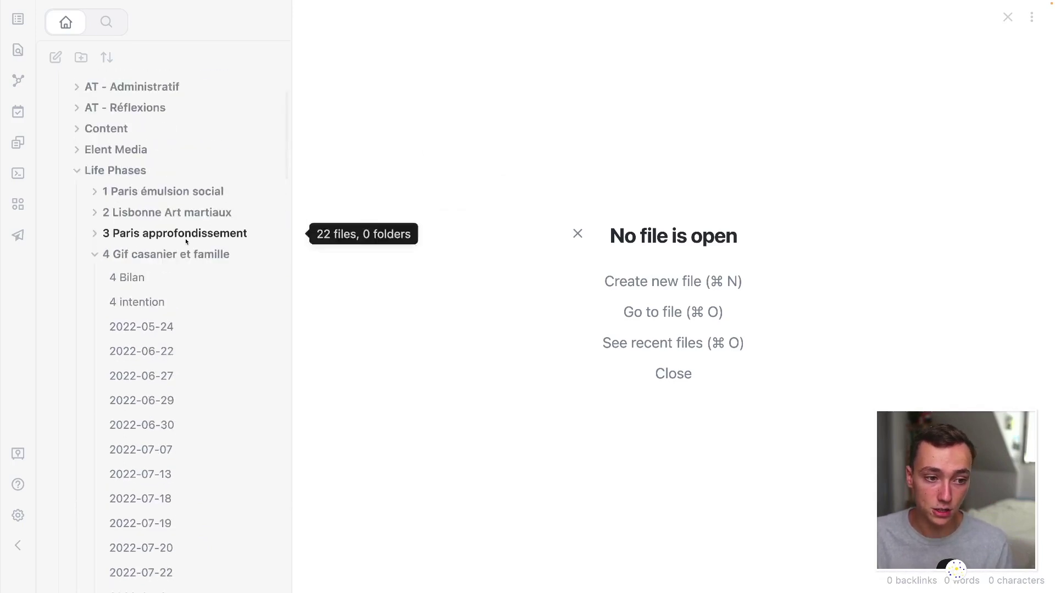
pyautogui.scroll(-5, 177, 330)
pyautogui.scroll(-8, 177, 332)
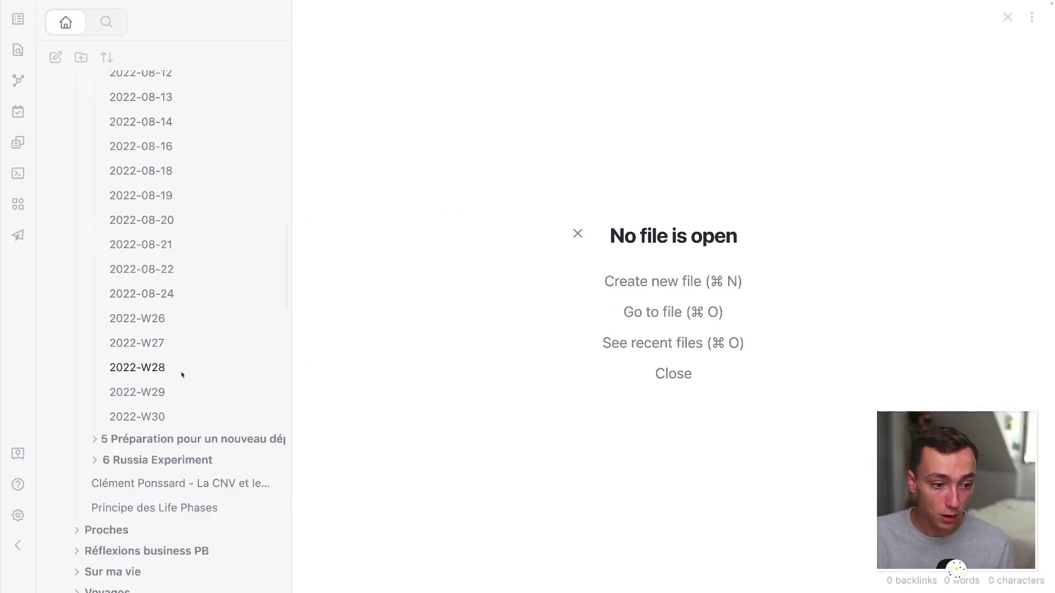
# - Open the 2022-W30 weekly note to view its weekly goals
pyautogui.click(181, 416)
pyautogui.scroll(-1, 532, 200)
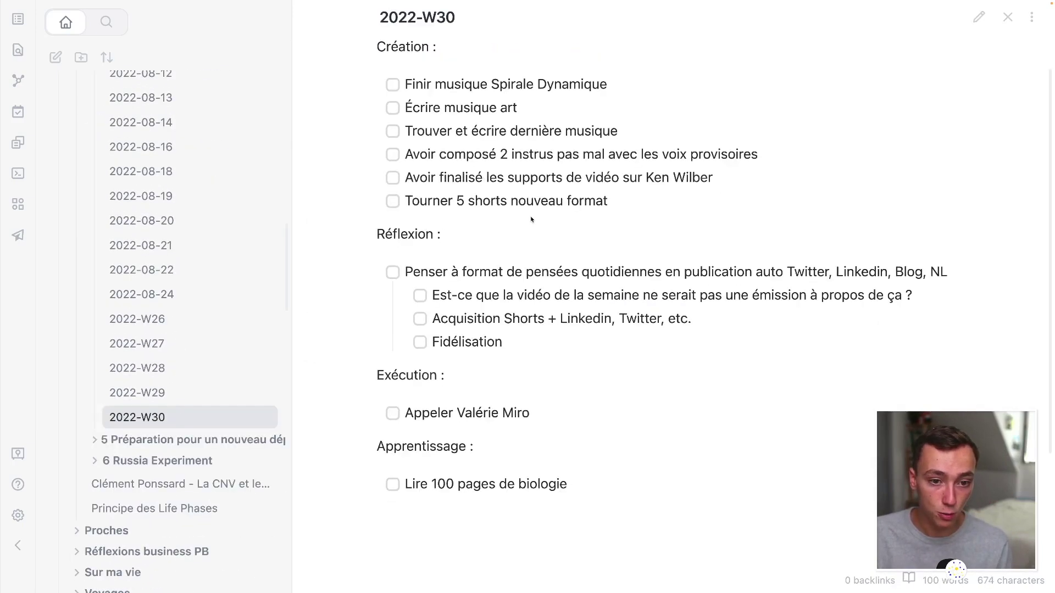
pyautogui.scroll(1, 501, 192)
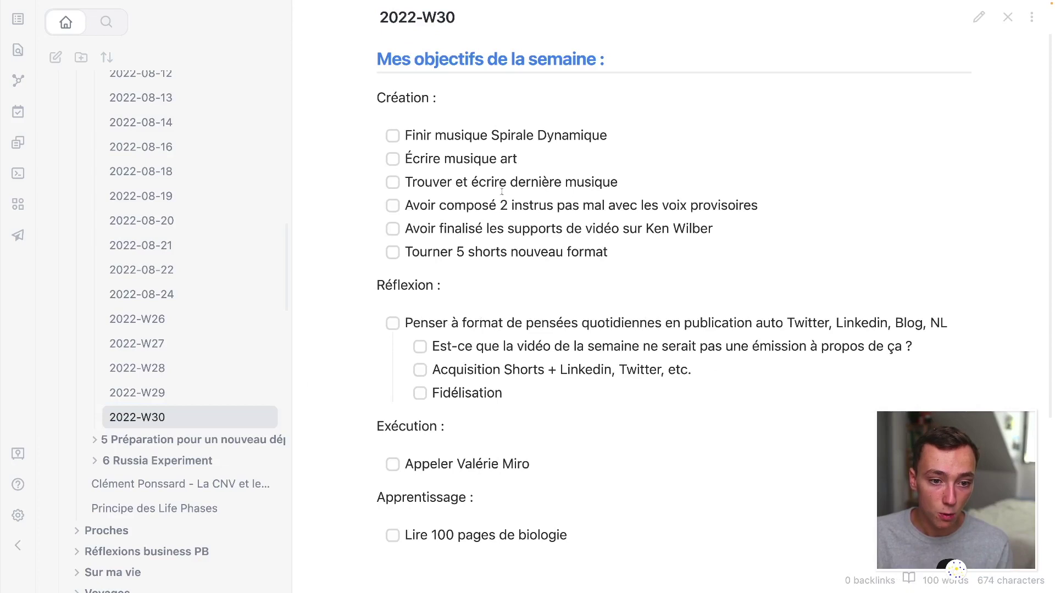
# - Highlight the 'Création :' and 'Apprentissage :' section labels, then clear the selection
pyautogui.moveTo(378, 93); pyautogui.dragTo(520, 96)
pyautogui.moveTo(437, 97); pyautogui.dragTo(461, 98)
pyautogui.click(378, 96)
pyautogui.click(462, 99)
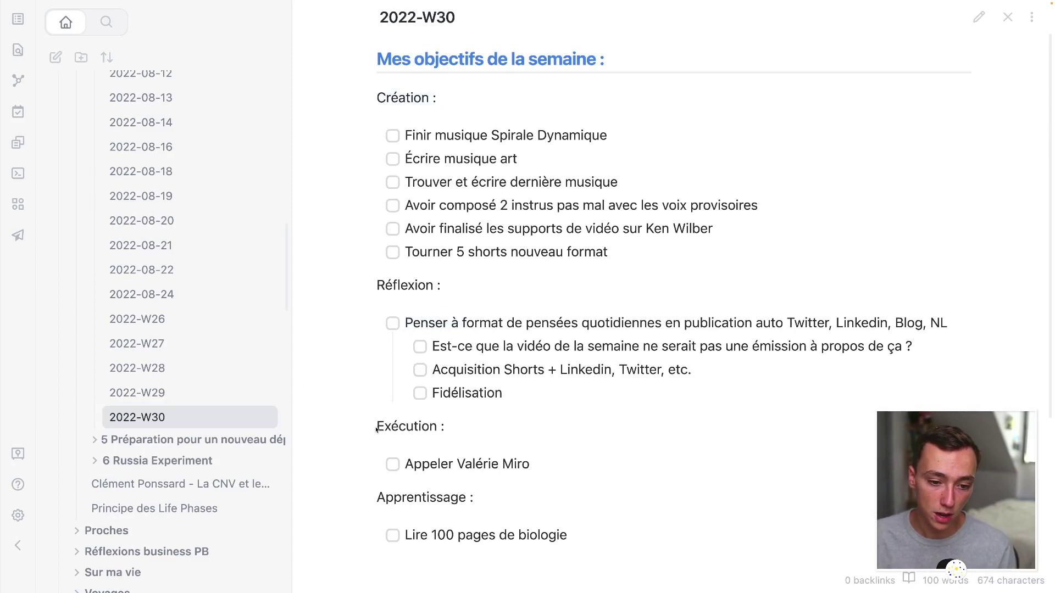
pyautogui.moveTo(474, 497); pyautogui.dragTo(314, 496)
pyautogui.click(478, 481)
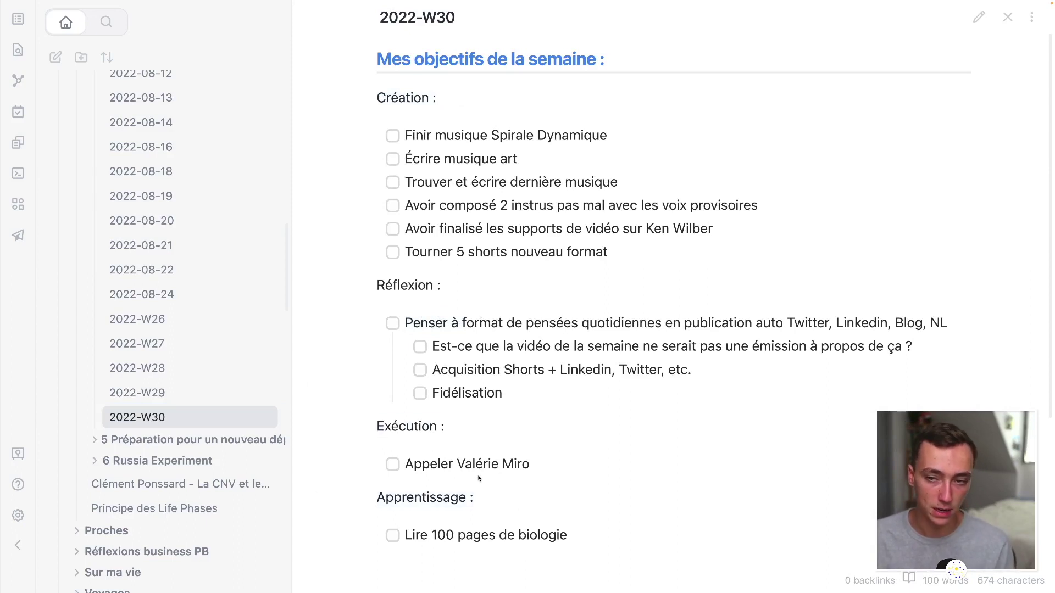